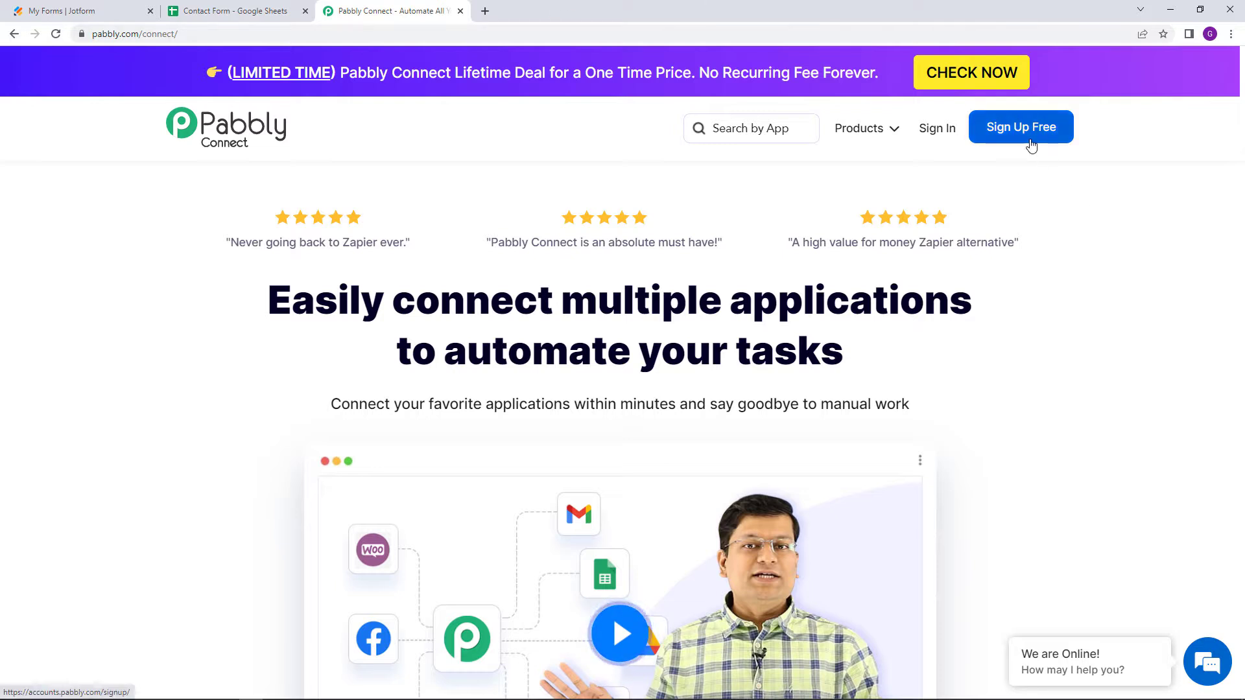
# Sign in to the Pabbly account and open the Pabbly Connect app
pyautogui.click(937, 128)
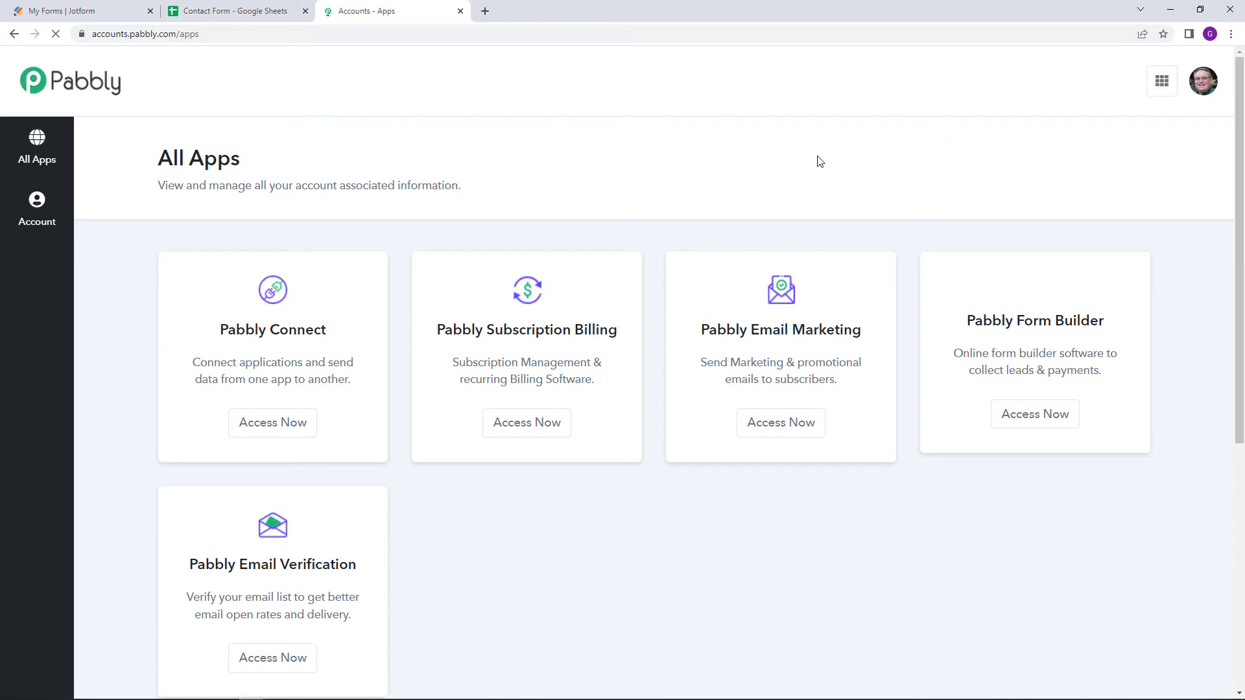
pyautogui.moveTo(156, 162); pyautogui.dragTo(261, 192)
pyautogui.click(299, 425)
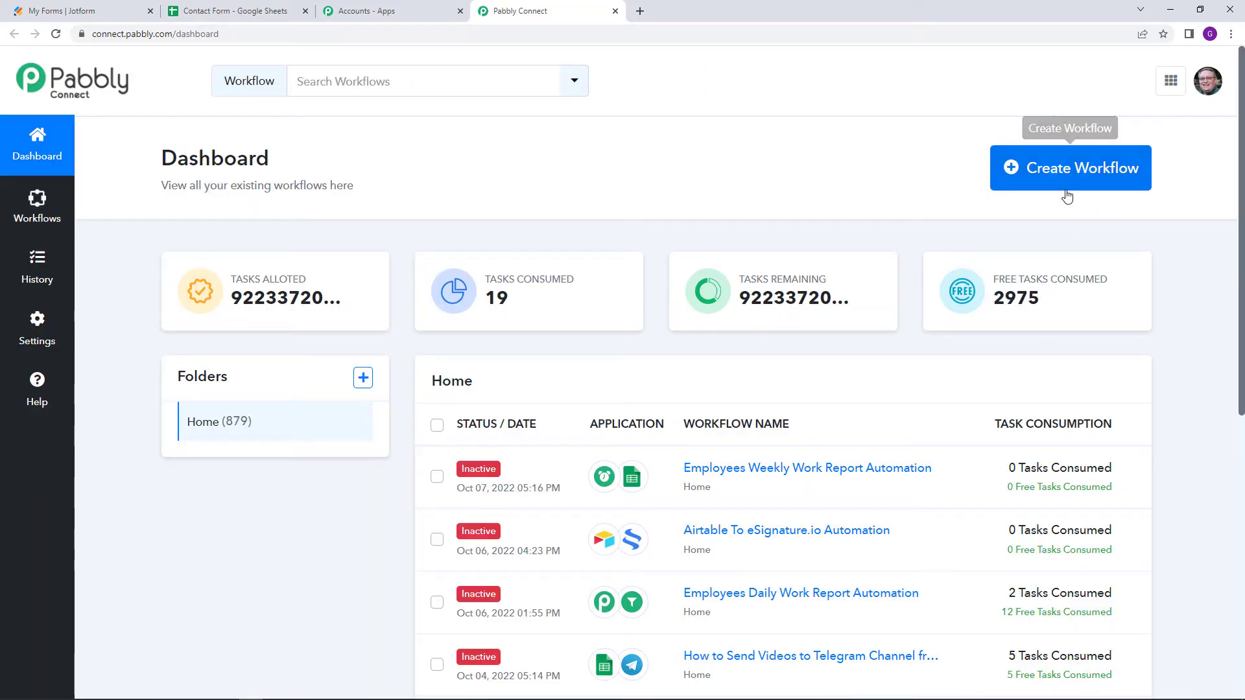
# Create a workflow named "How to use Append Values Action Event In Google Sheets"
pyautogui.click(1065, 190)
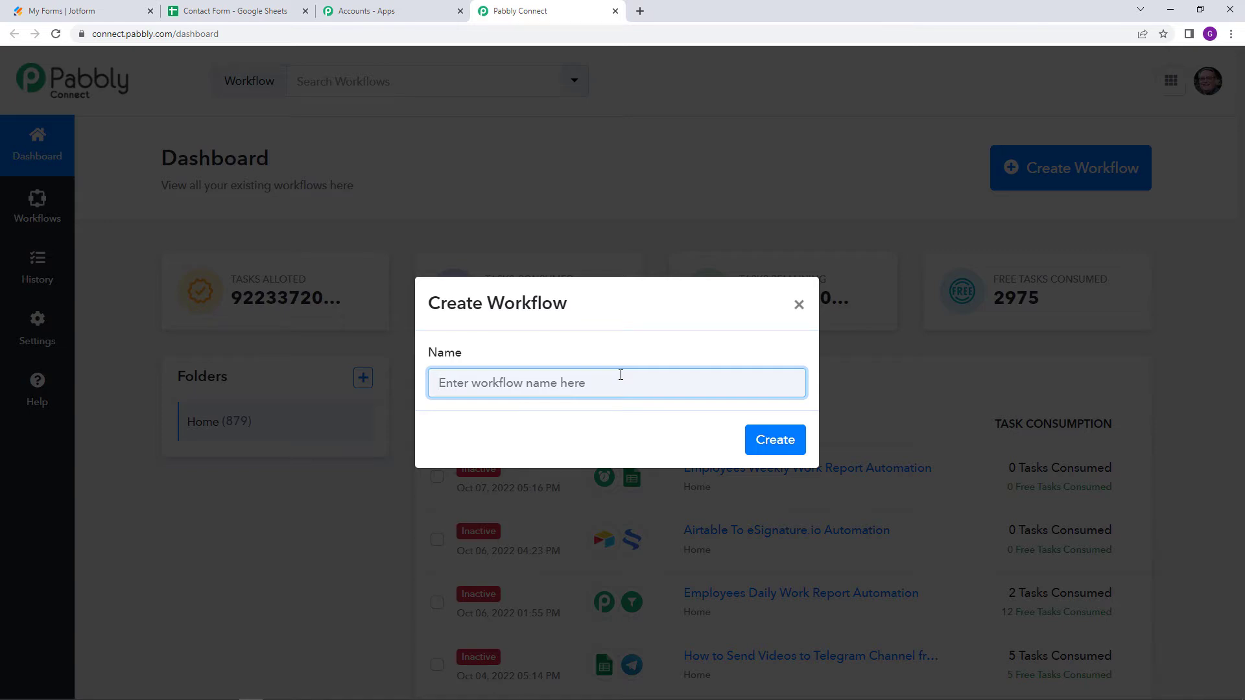
pyautogui.write('How to use A')
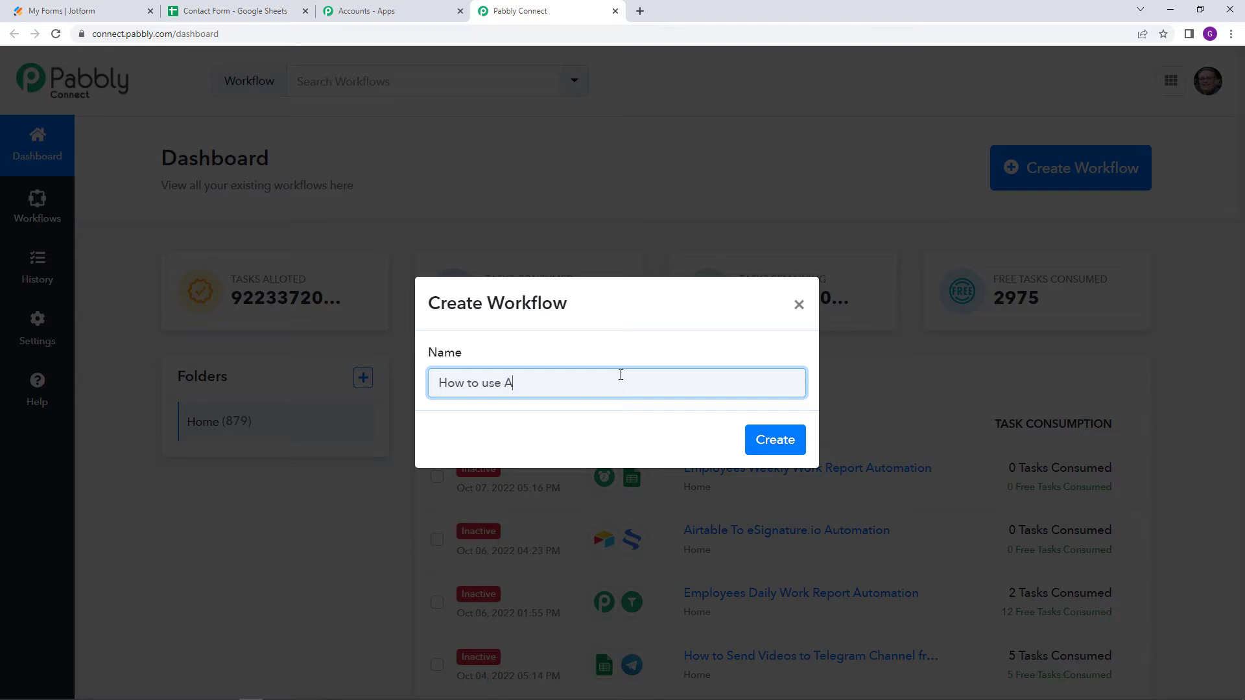
pyautogui.write('ppend Values Action Event In Google Sheets')
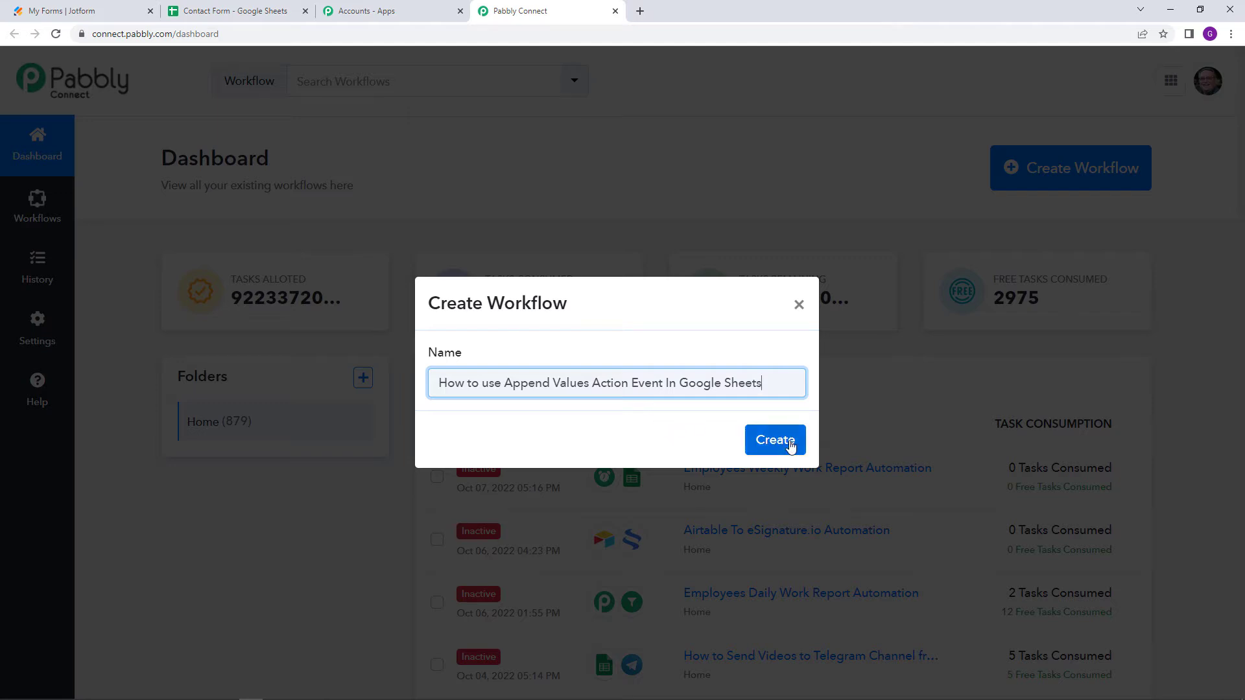
pyautogui.click(790, 445)
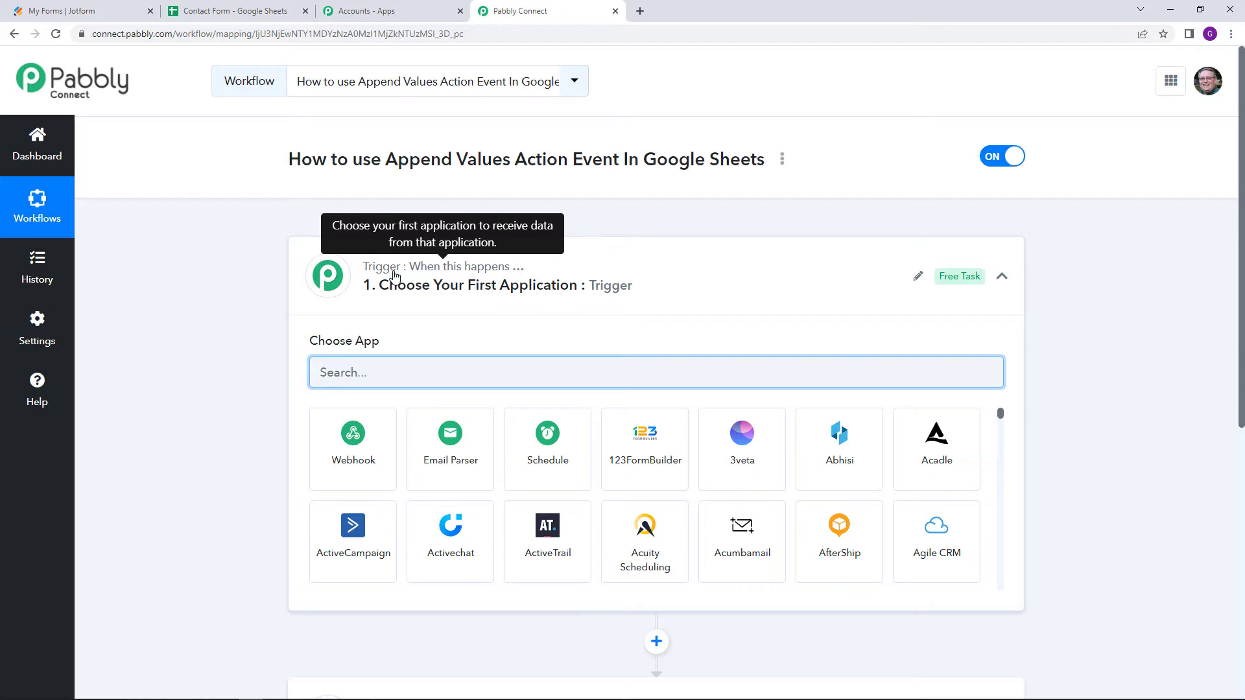
# Set the workflow's trigger application to JotForm with the New Response trigger event
pyautogui.scroll(-5, 395, 276)
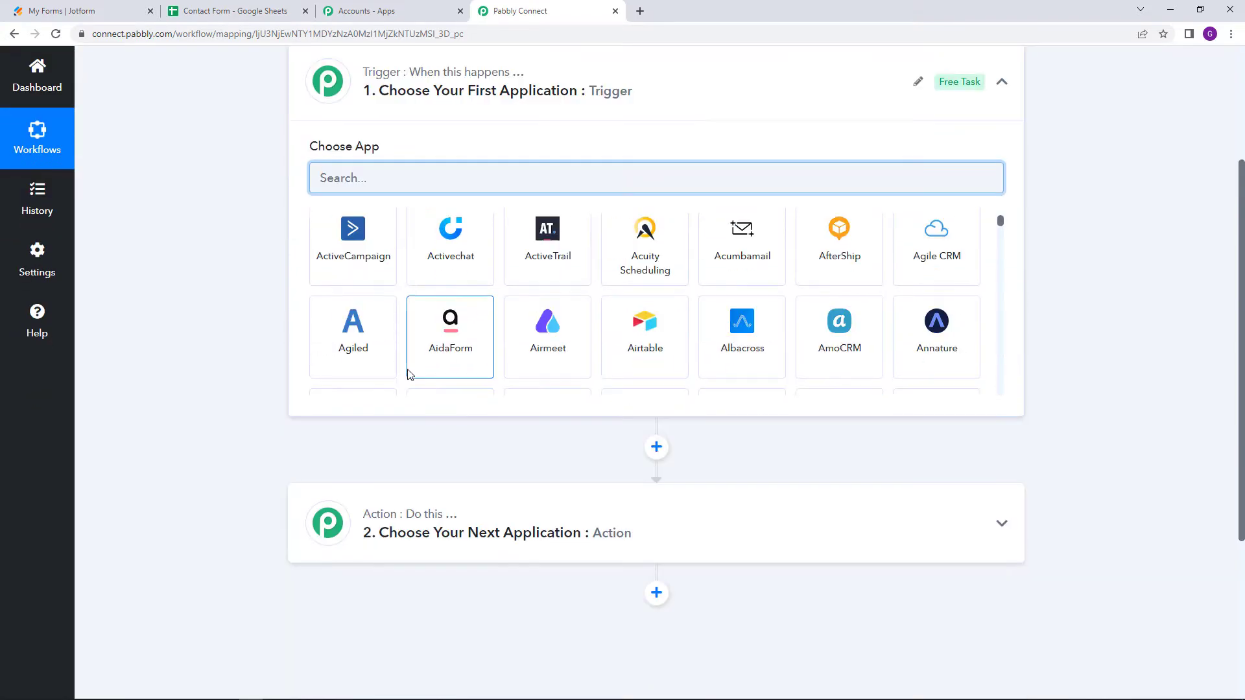
pyautogui.moveTo(396, 517)
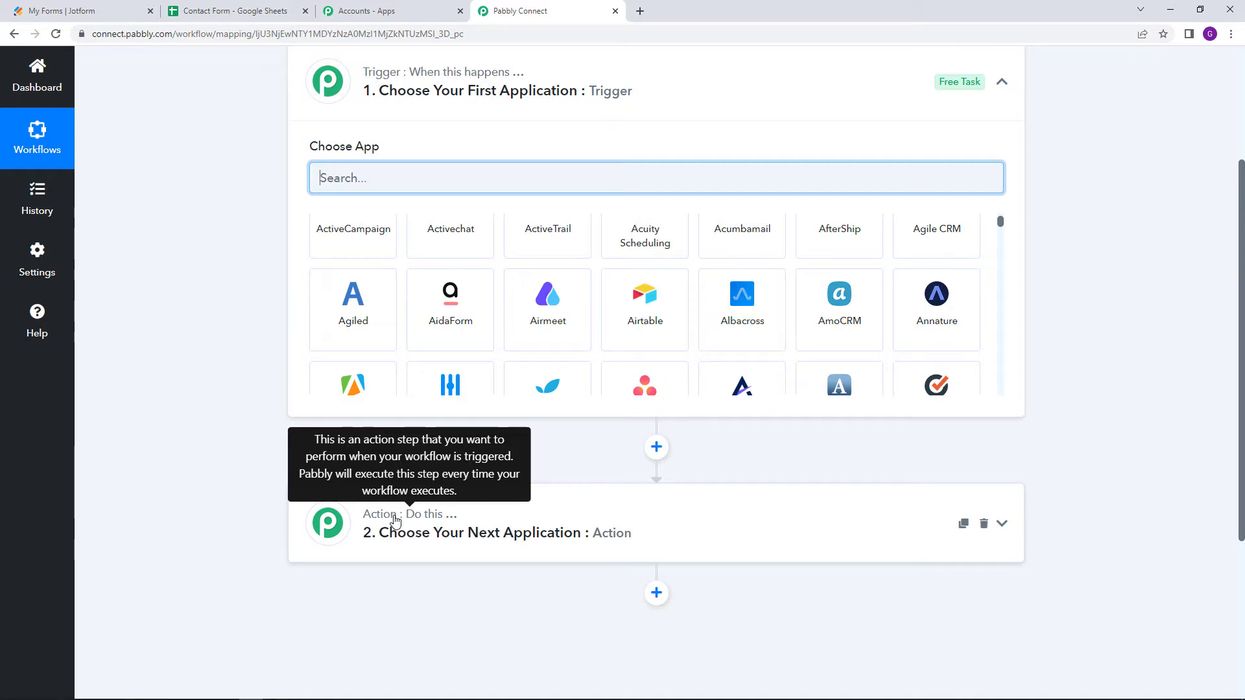
pyautogui.scroll(3, 395, 519)
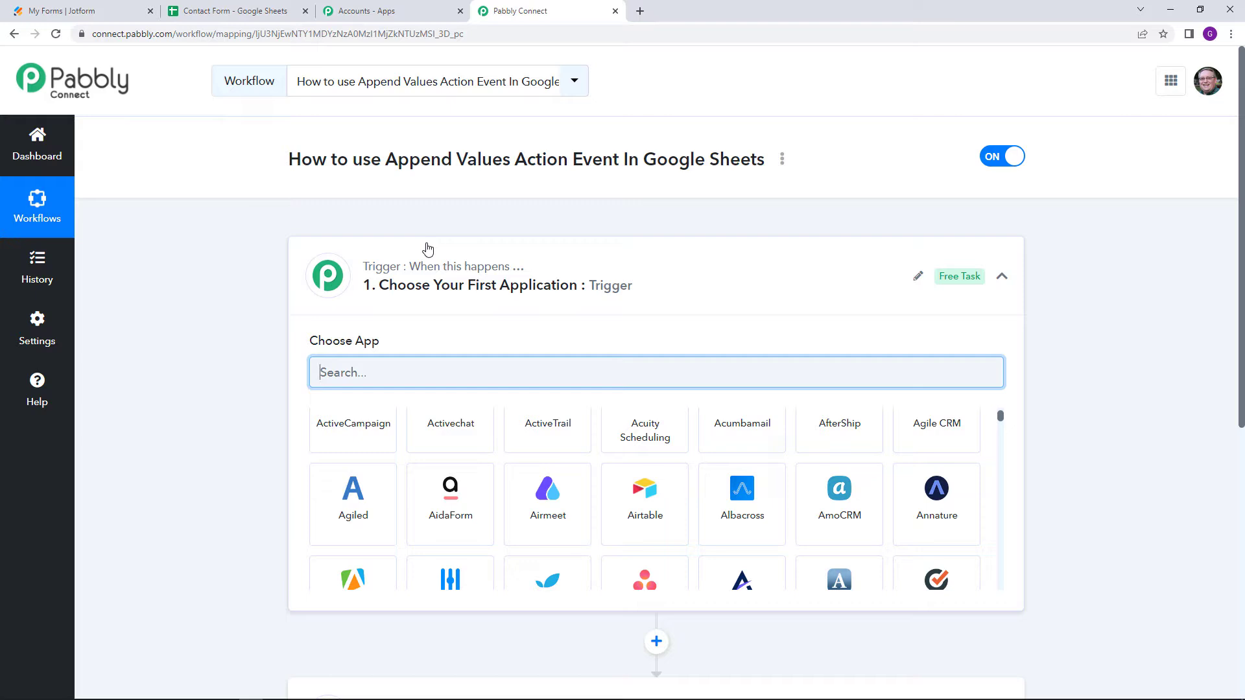
pyautogui.scroll(-1, 426, 248)
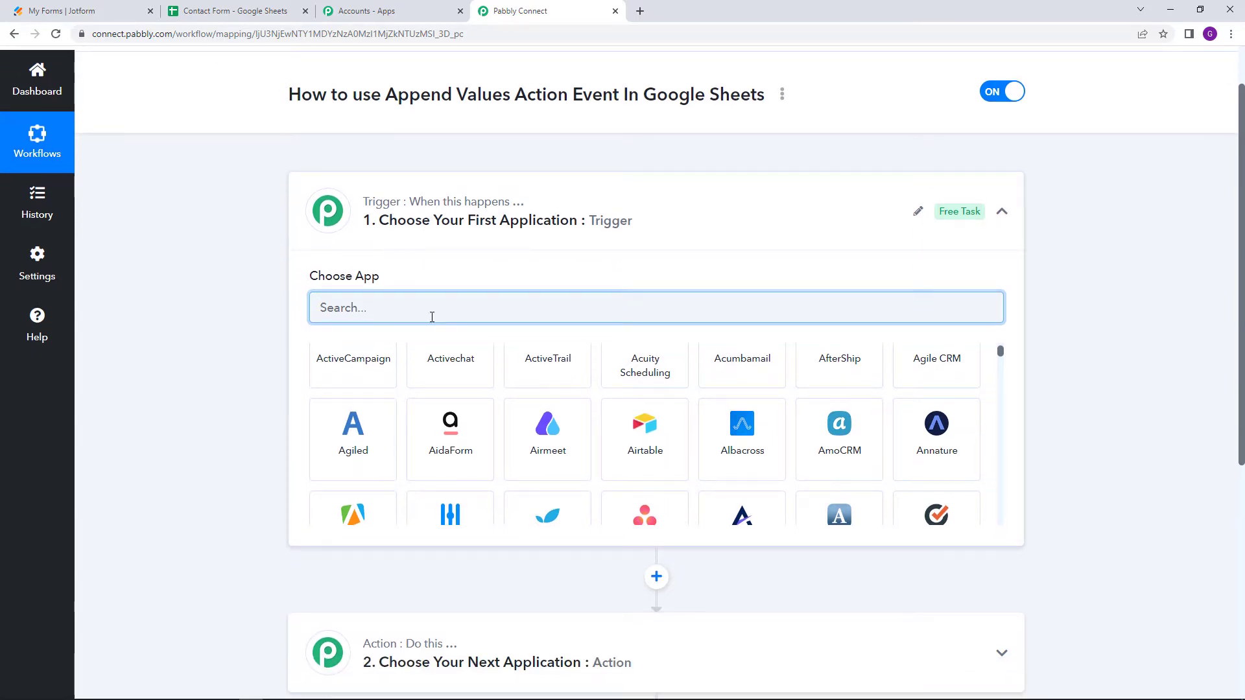
pyautogui.write('Jot')
pyautogui.click(365, 387)
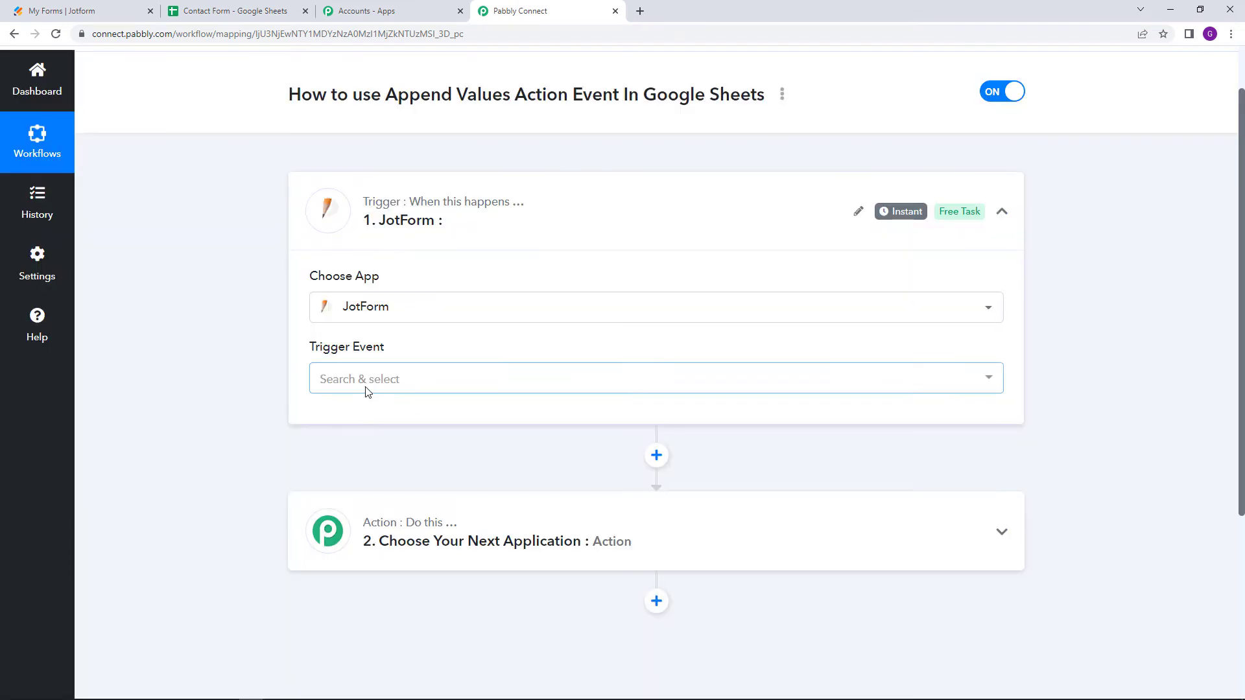
pyautogui.moveTo(351, 357)
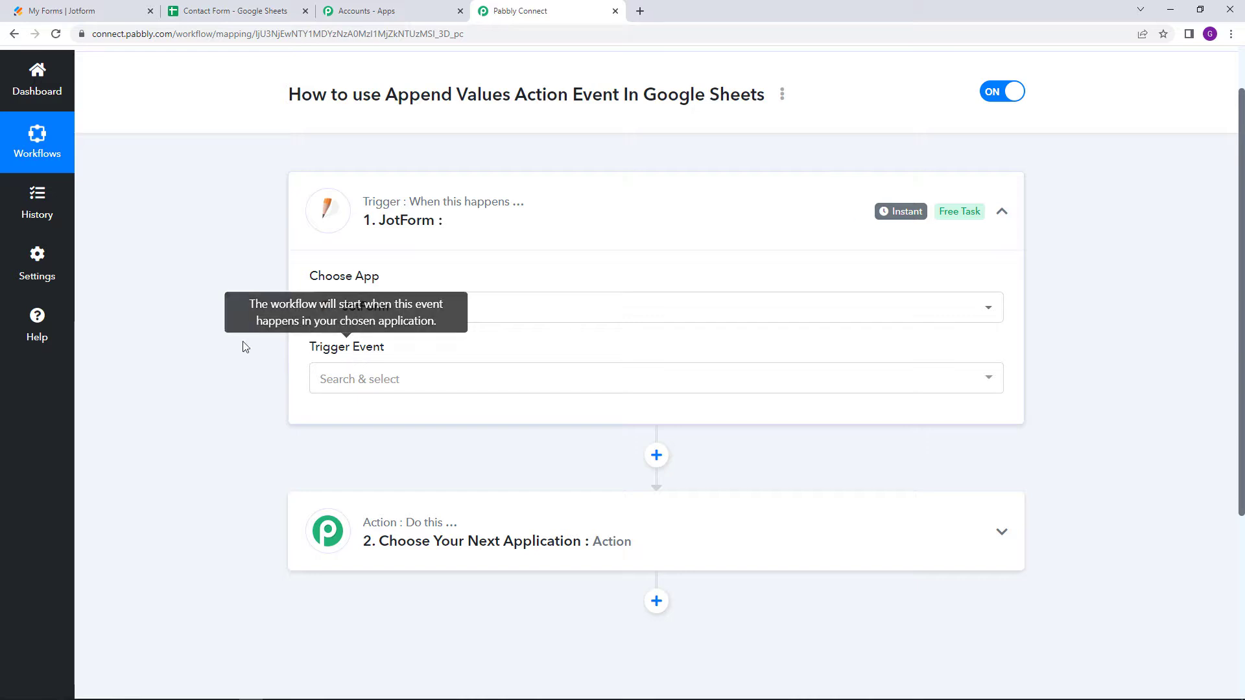
pyautogui.click(356, 377)
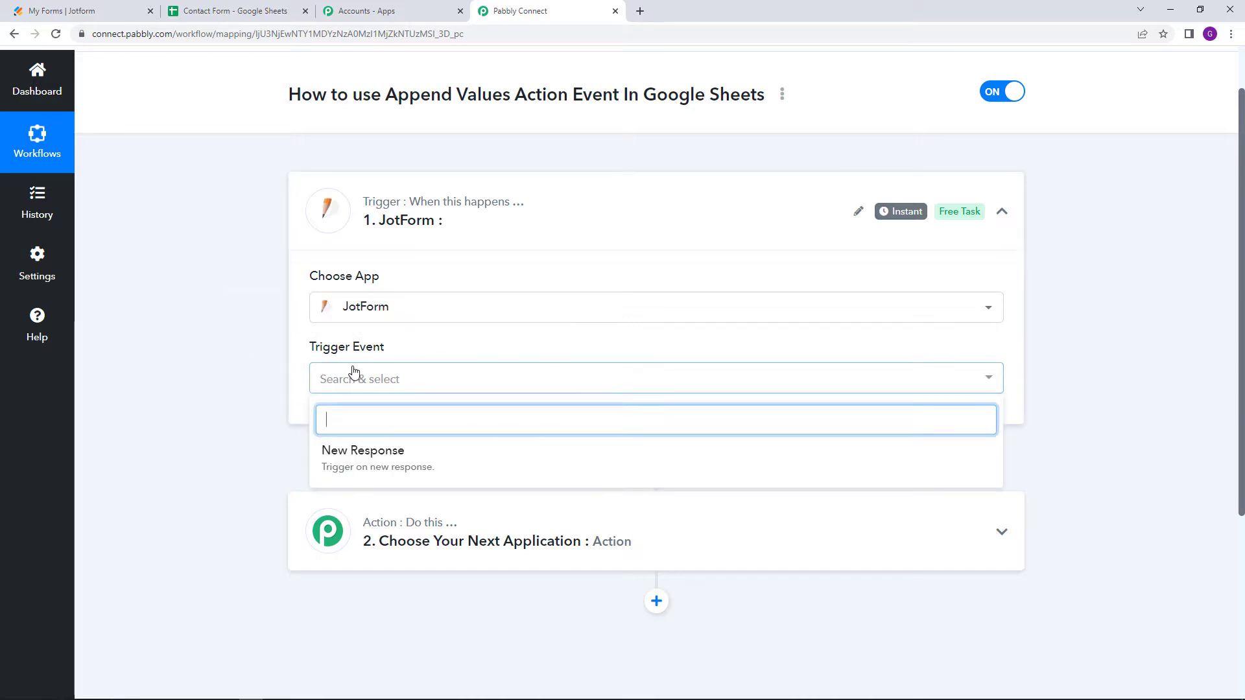
pyautogui.click(389, 461)
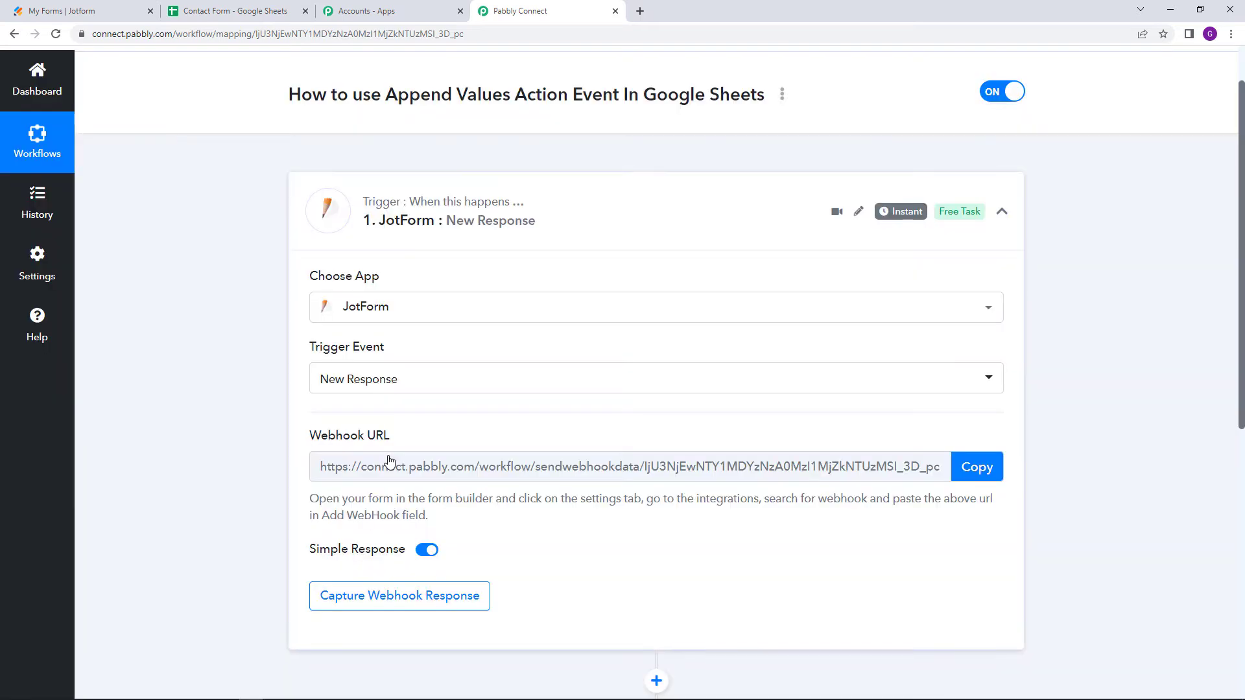
# Copy the webhook URL generated for the JotForm trigger
pyautogui.scroll(-1, 388, 464)
pyautogui.moveTo(310, 373); pyautogui.dragTo(450, 379)
pyautogui.click(450, 379)
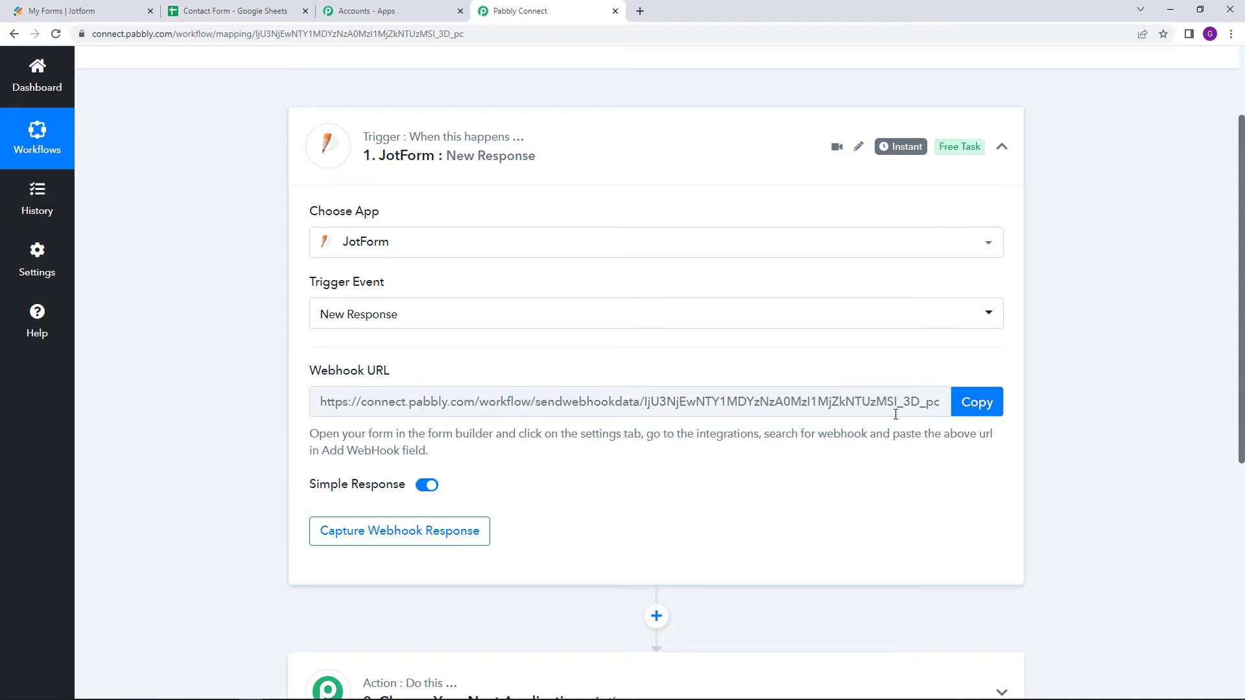
pyautogui.click(974, 410)
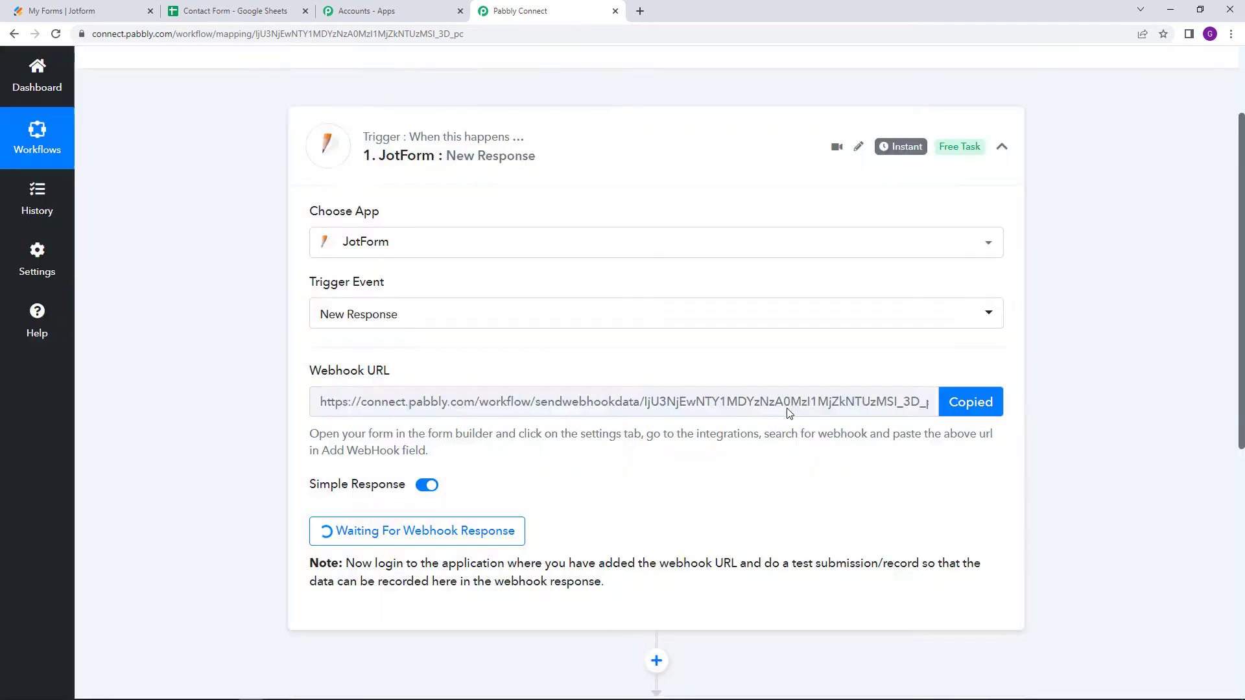
# Switch to Jotform, edit the Contact Form, and open the WebHooks integration in its settings
pyautogui.click(39, 8)
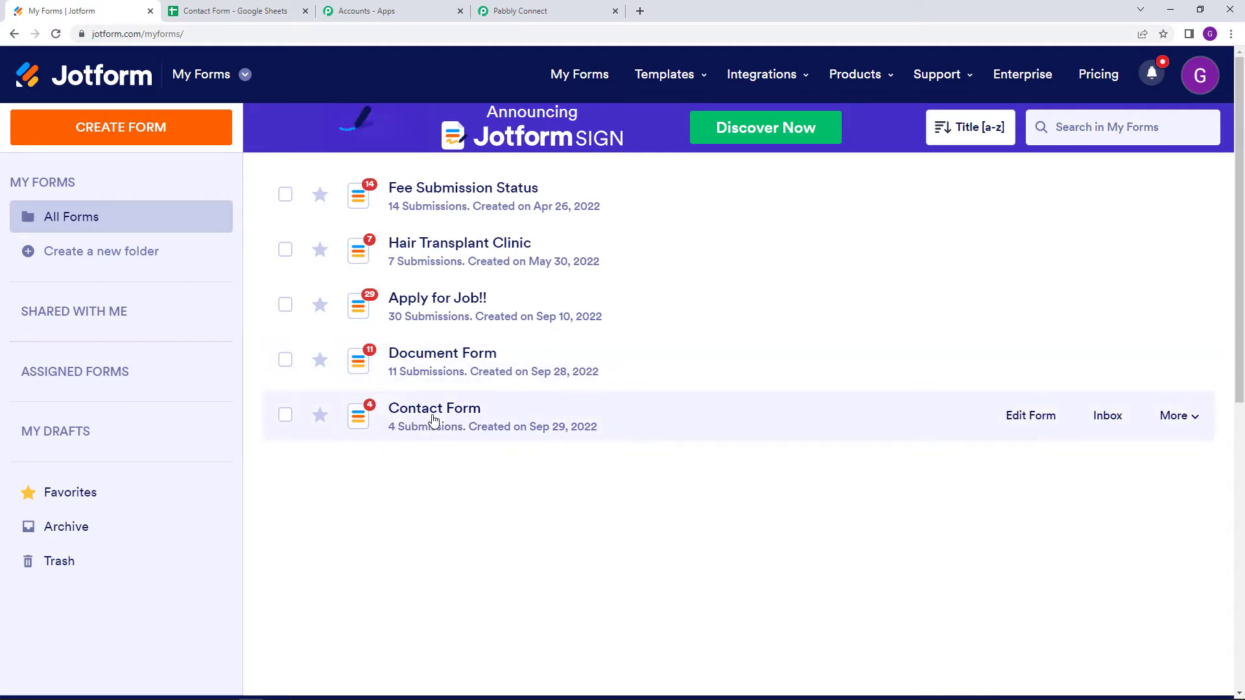
pyautogui.click(1039, 425)
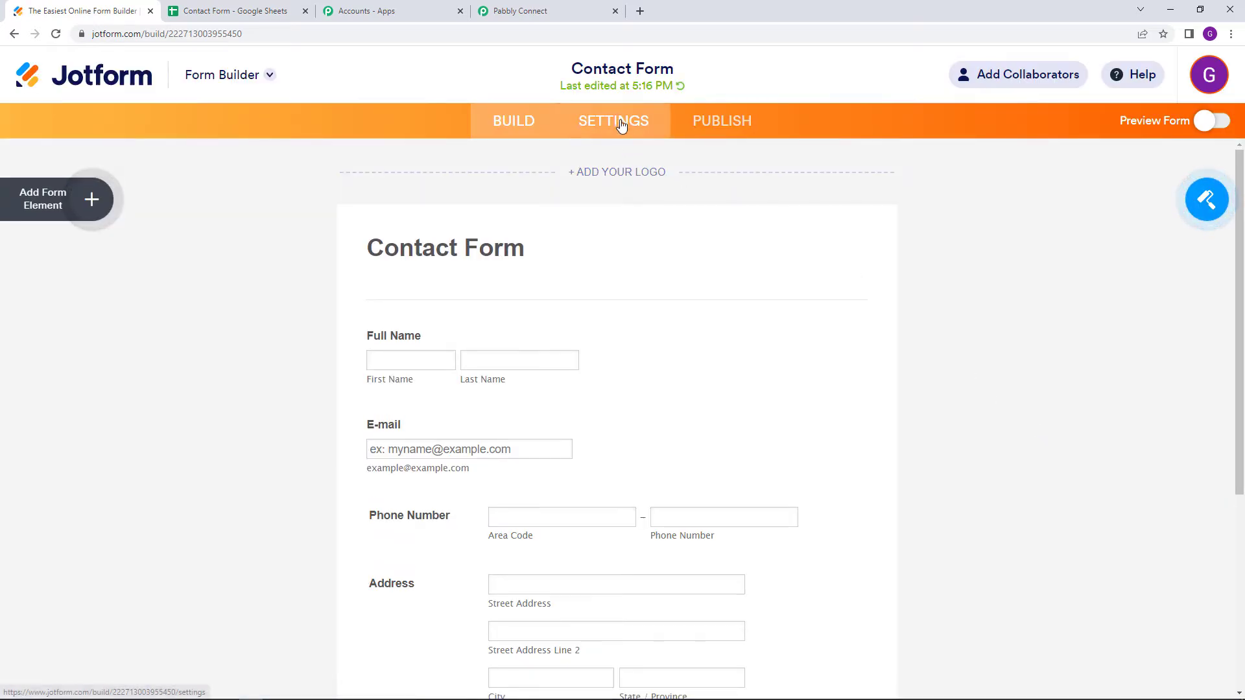
pyautogui.click(621, 124)
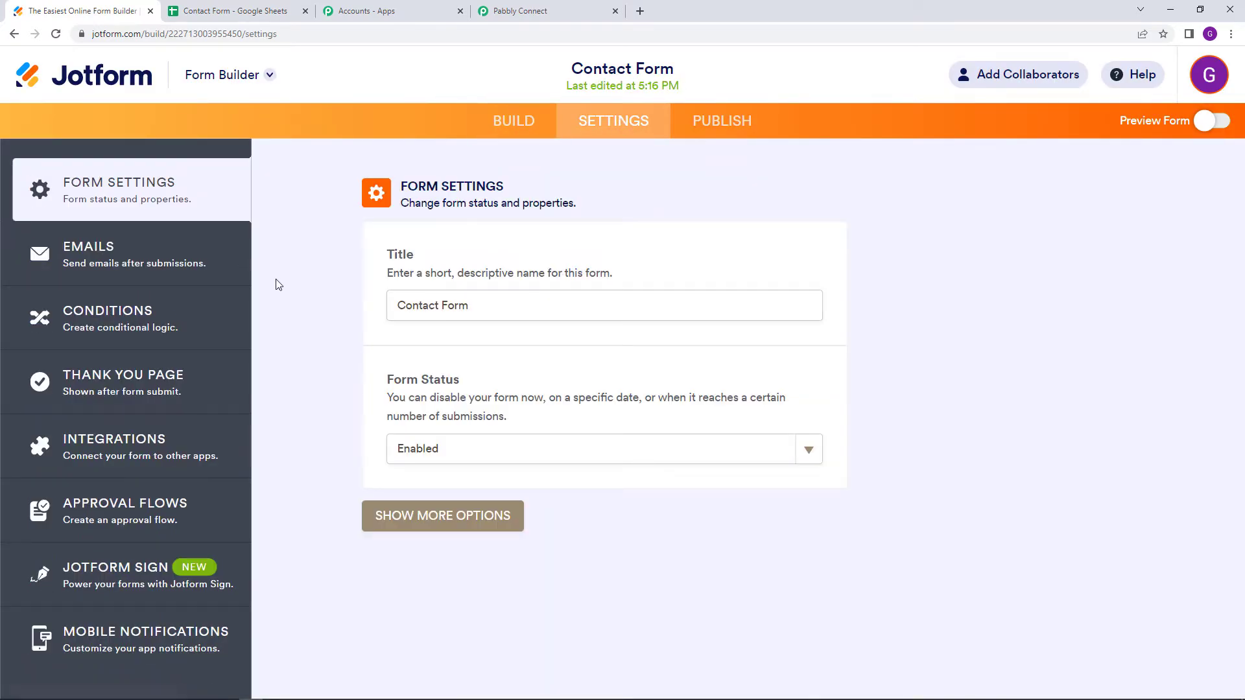
pyautogui.click(131, 464)
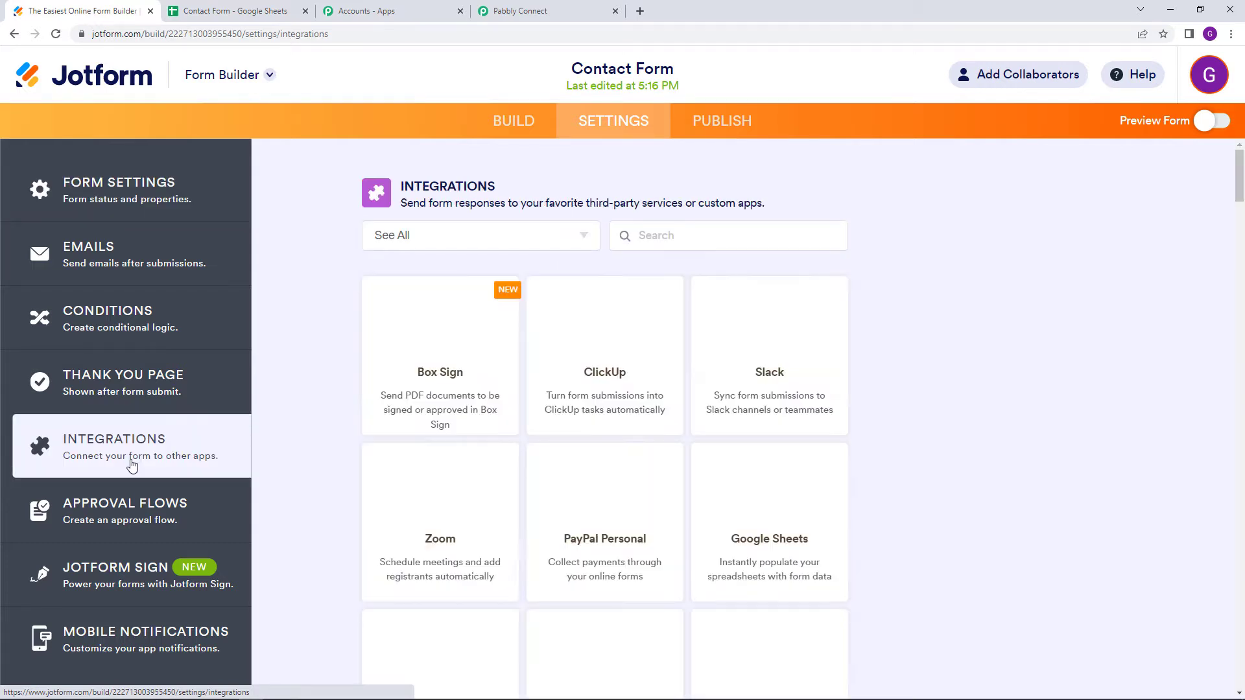
pyautogui.click(654, 242)
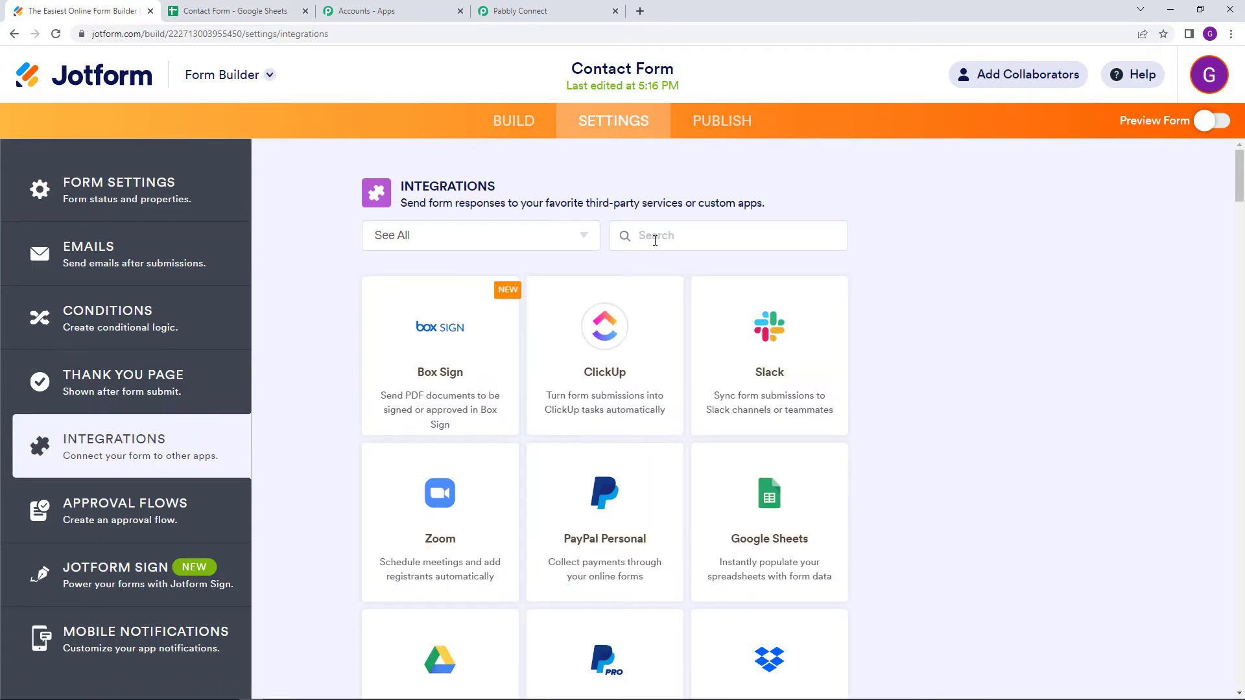
pyautogui.write('web')
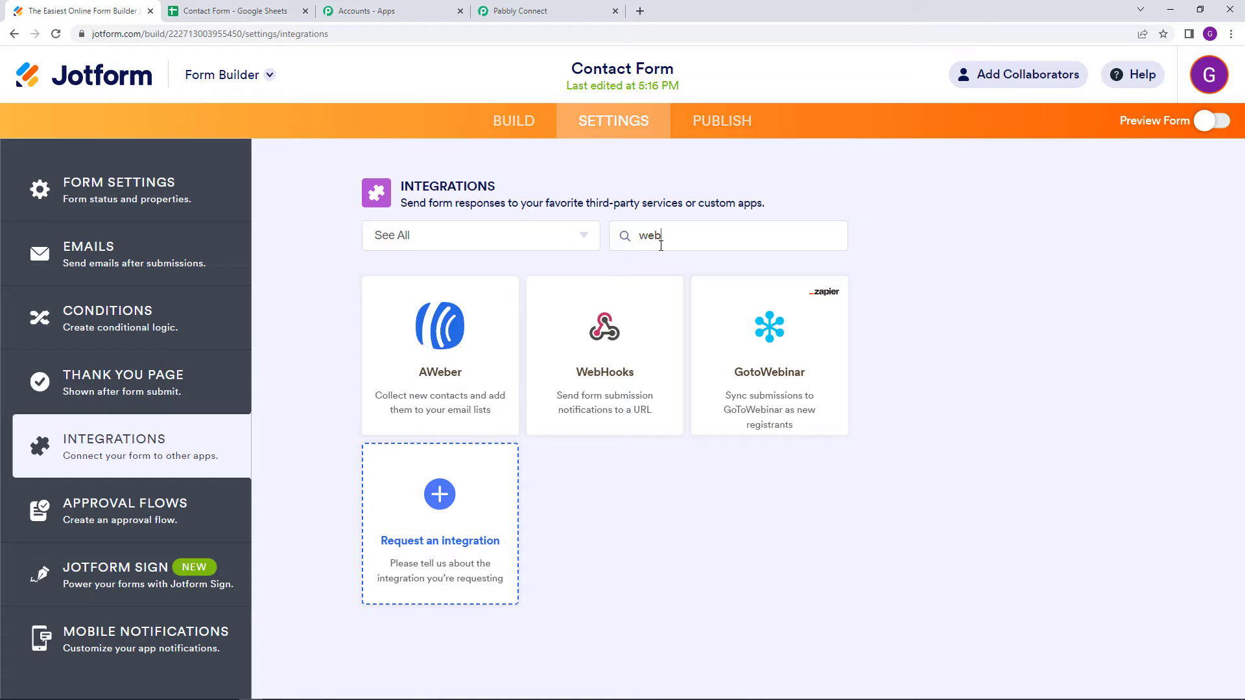
pyautogui.click(616, 383)
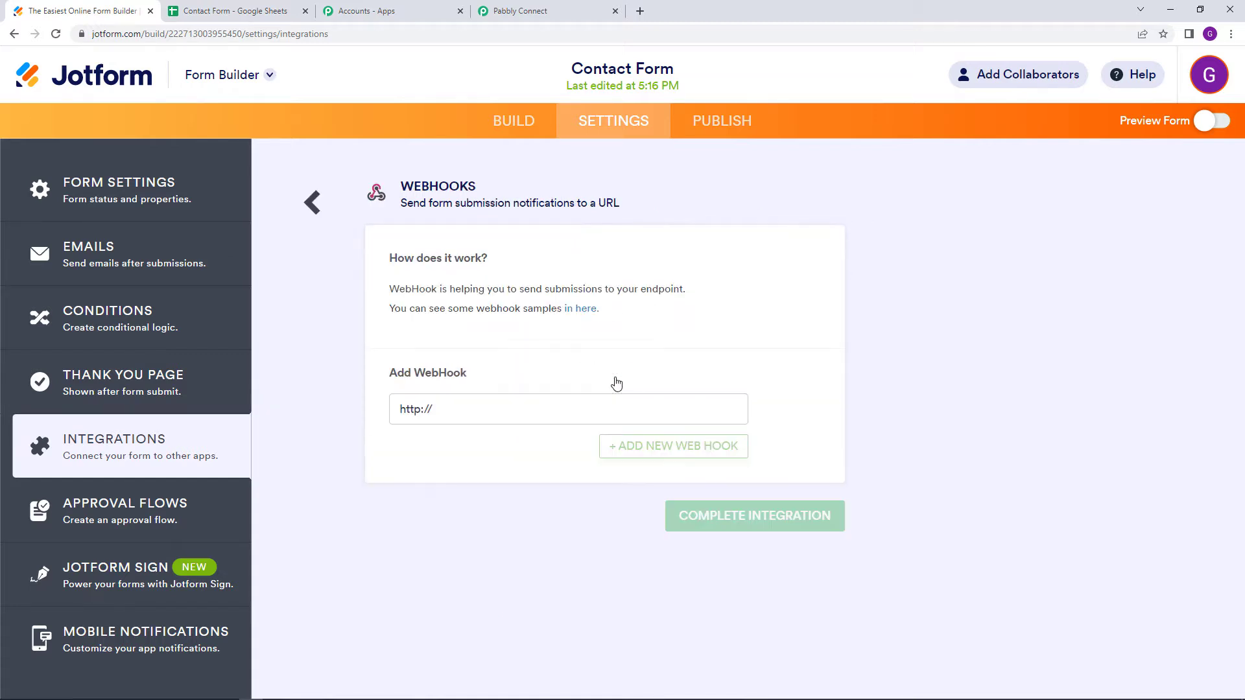
# Replace the default webhook address with the copied Pabbly webhook URL and complete the integration
pyautogui.hotkey('ctrl', 'a')
pyautogui.rightClick(507, 411)
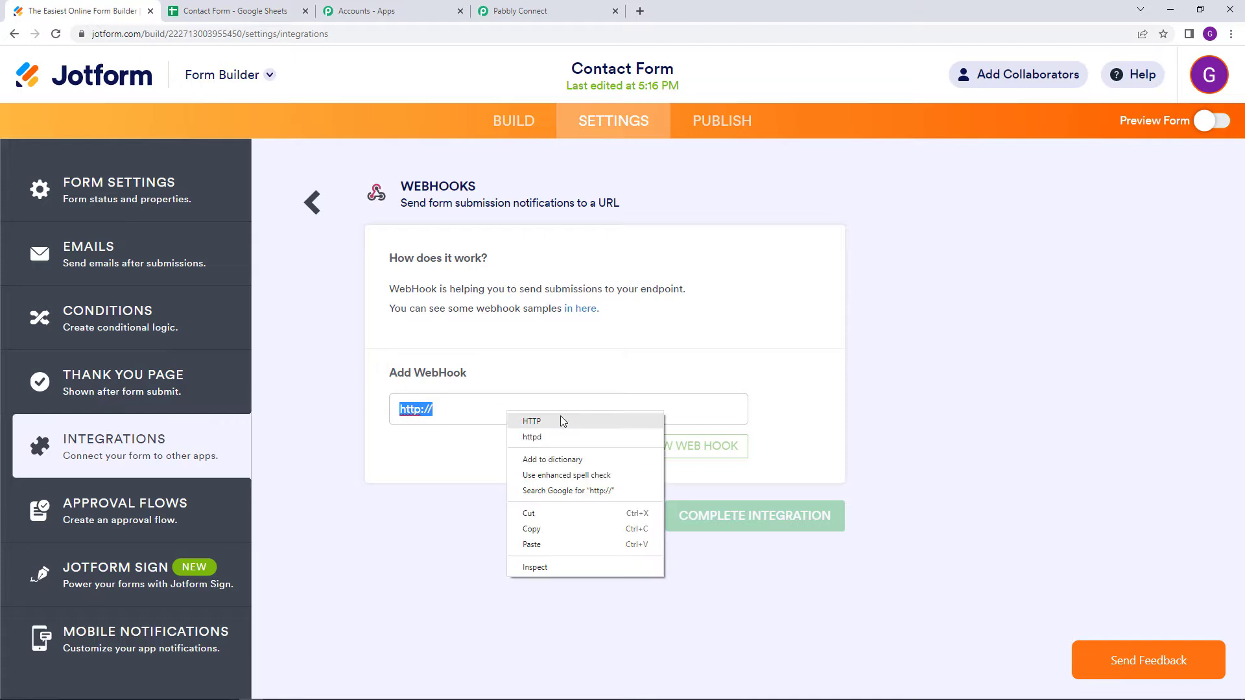
pyautogui.click(568, 544)
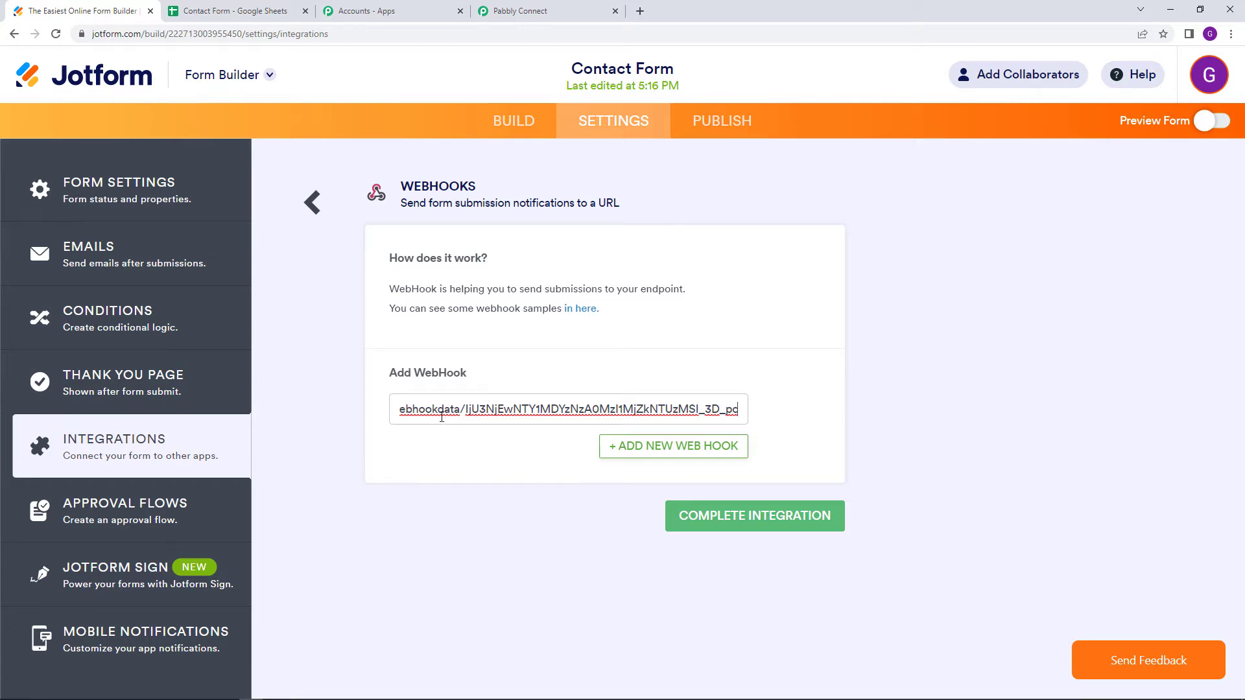
pyautogui.click(776, 525)
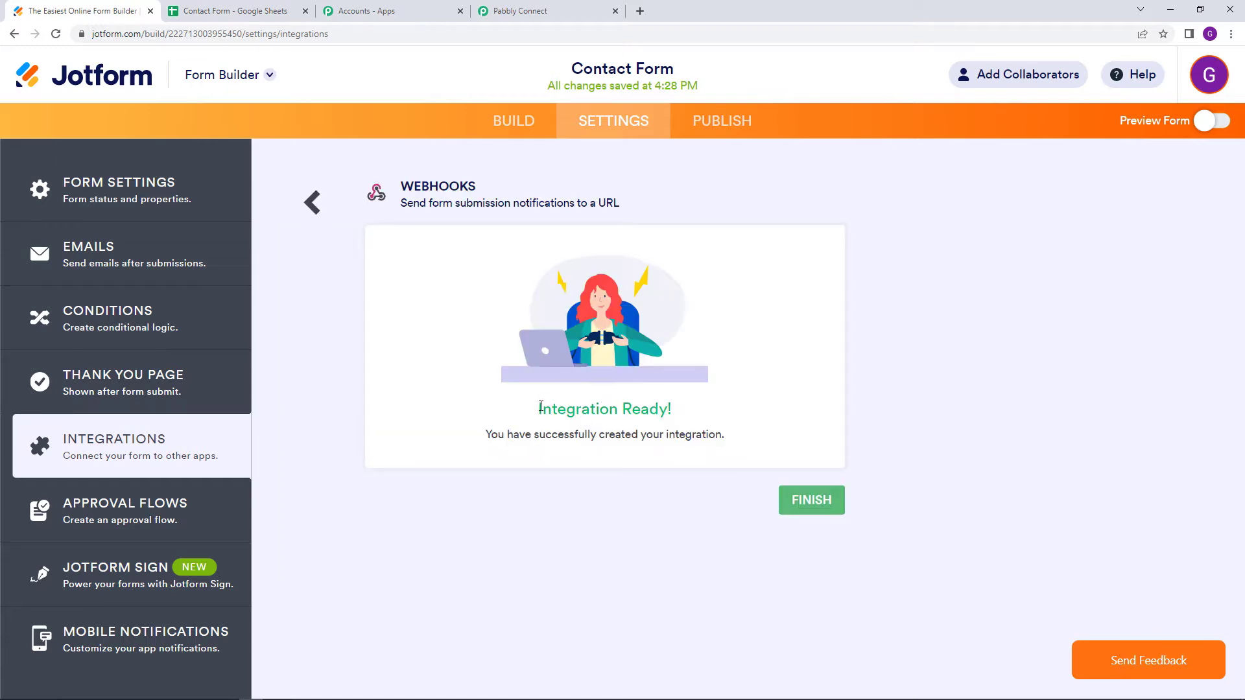
pyautogui.moveTo(540, 406); pyautogui.dragTo(671, 409)
pyautogui.click(842, 436)
pyautogui.click(840, 505)
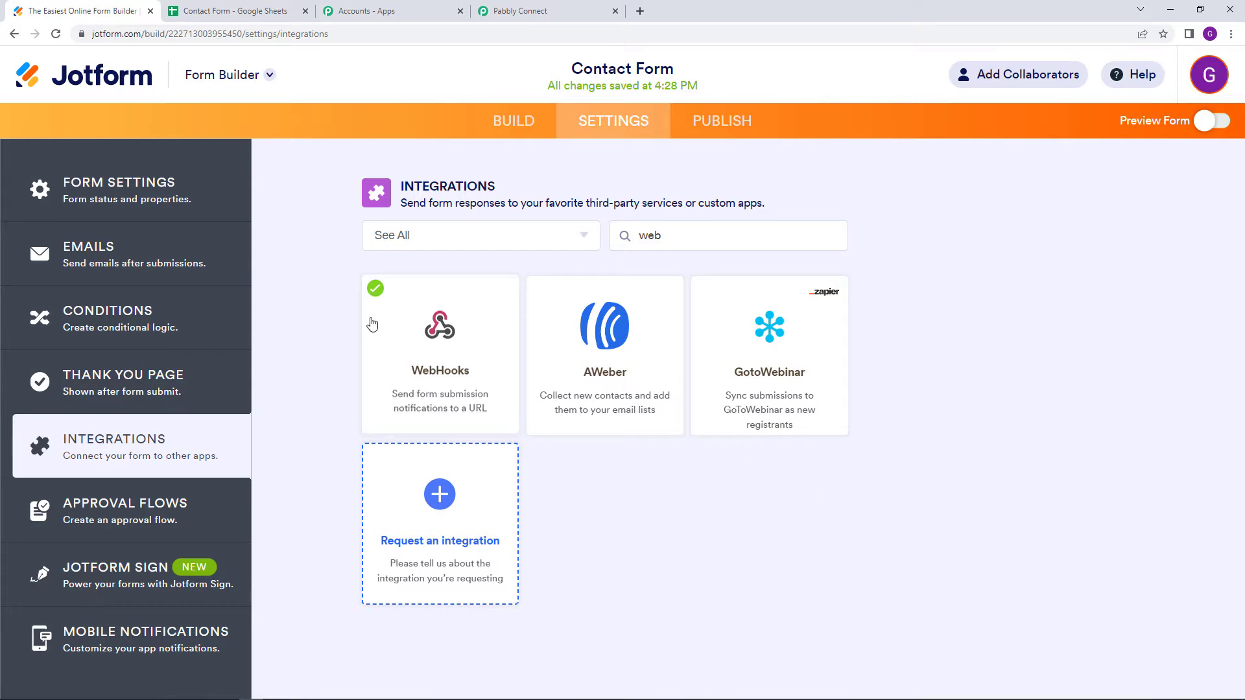
# Open the published Contact Form from its share link in a new tab
pyautogui.click(725, 121)
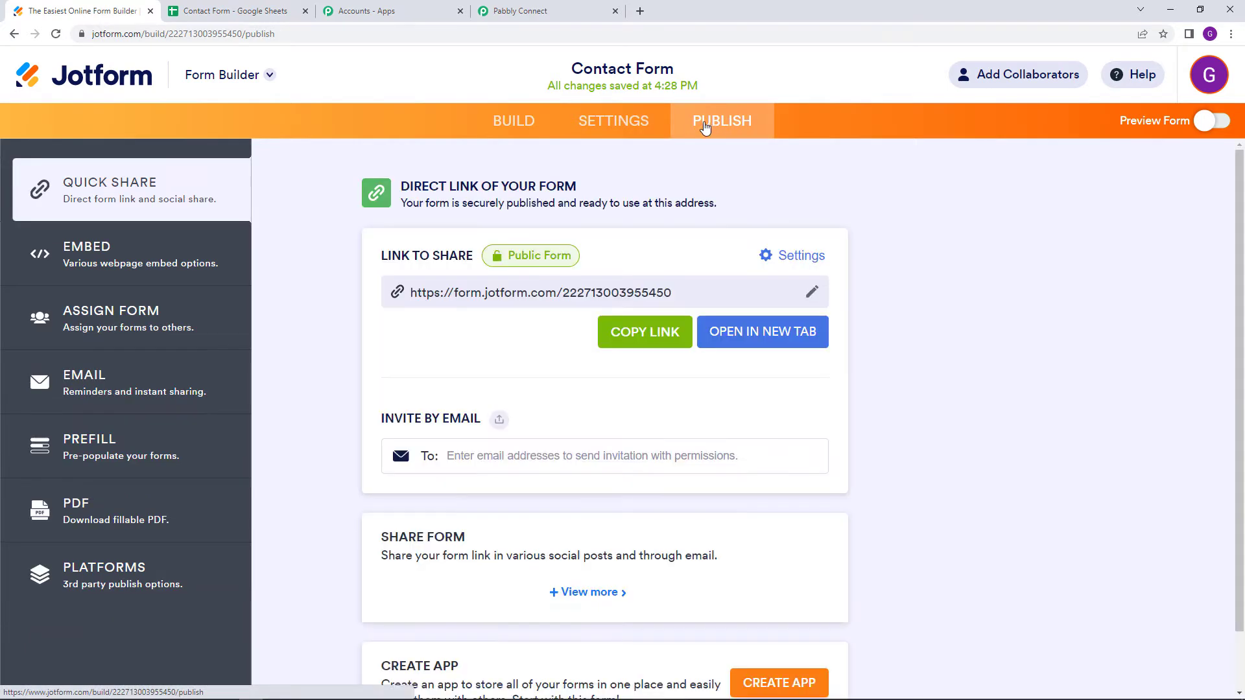
pyautogui.click(739, 328)
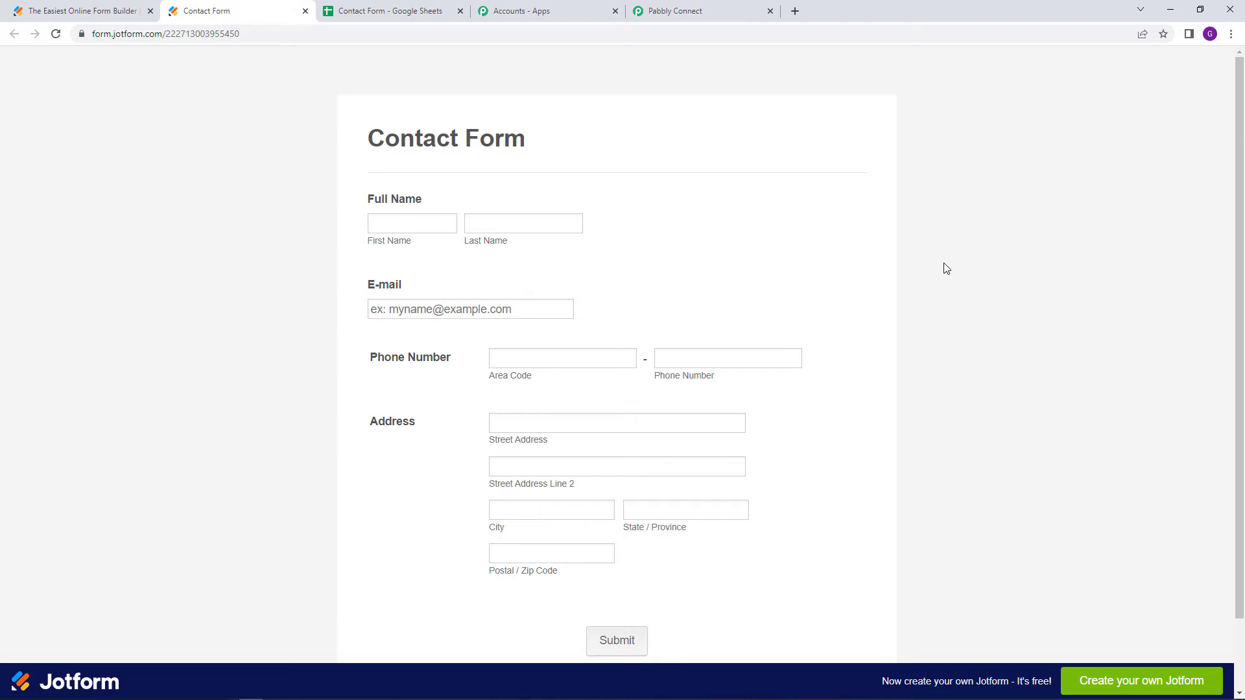
# Compare the Contact Form's fields with the column headers of the Contact Form spreadsheet in Google Sheets
pyautogui.scroll(-1, 943, 269)
pyautogui.scroll(1, 944, 269)
pyautogui.scroll(-1, 583, 232)
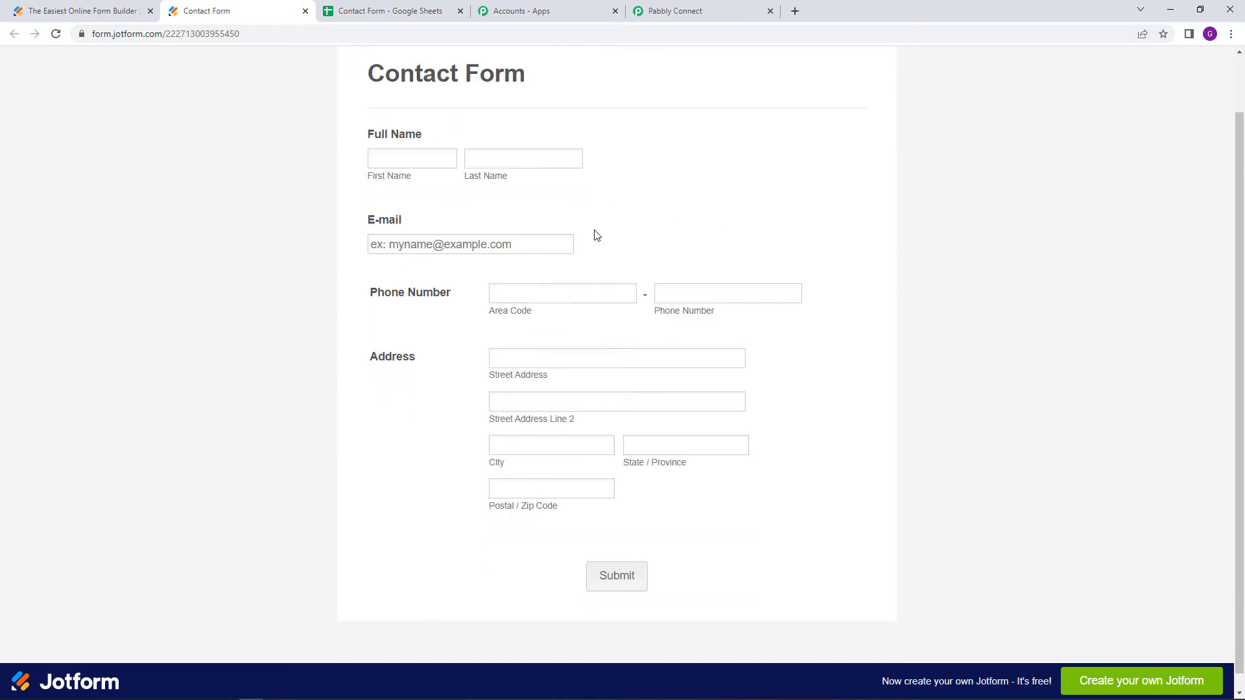
pyautogui.scroll(1, 622, 224)
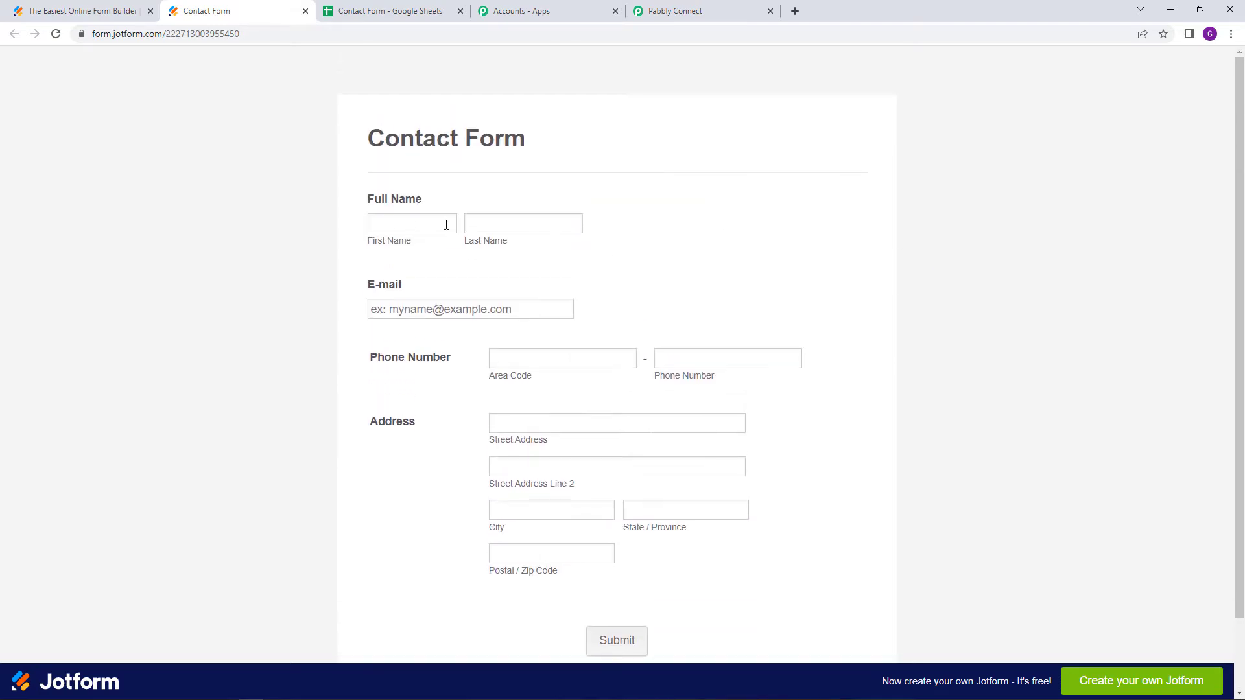
pyautogui.scroll(-1, 500, 325)
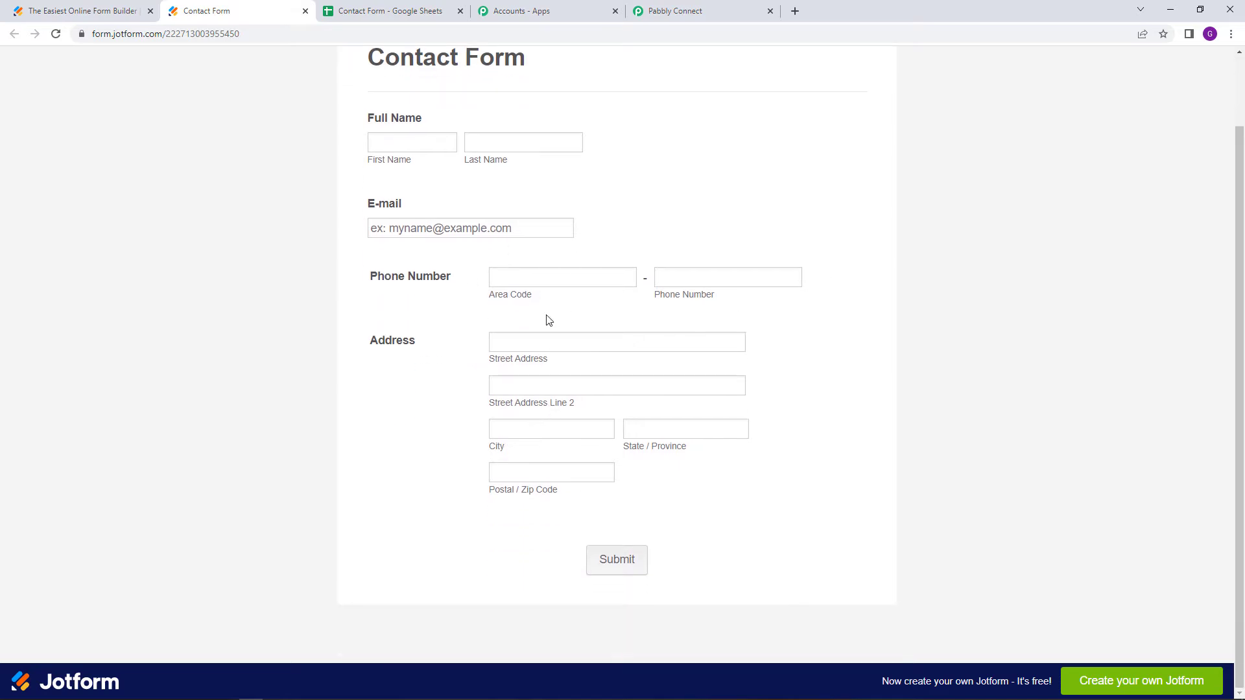
pyautogui.scroll(1, 567, 393)
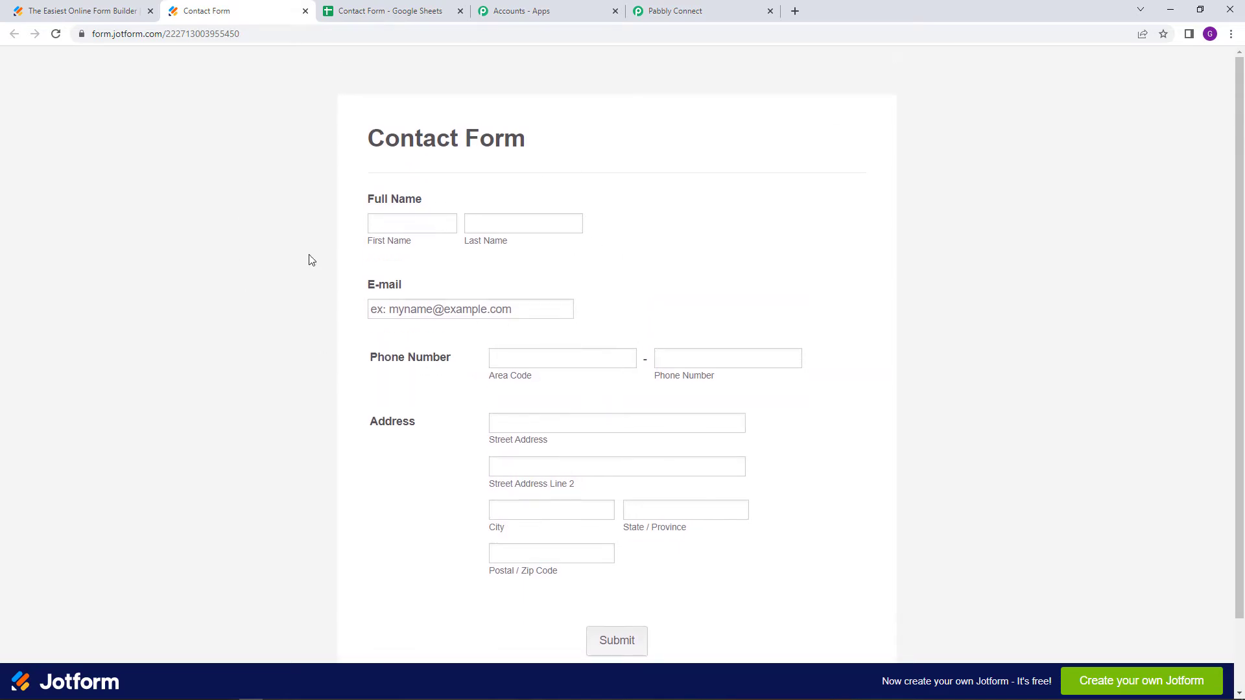
pyautogui.click(397, 15)
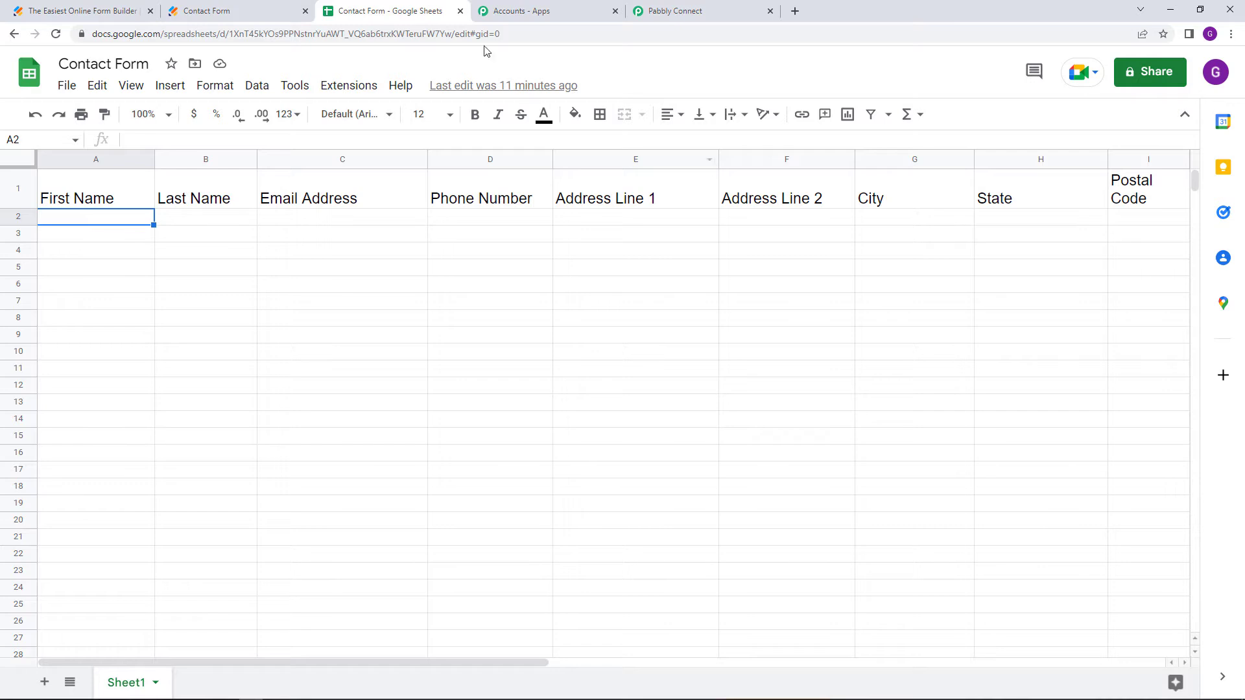
pyautogui.click(266, 10)
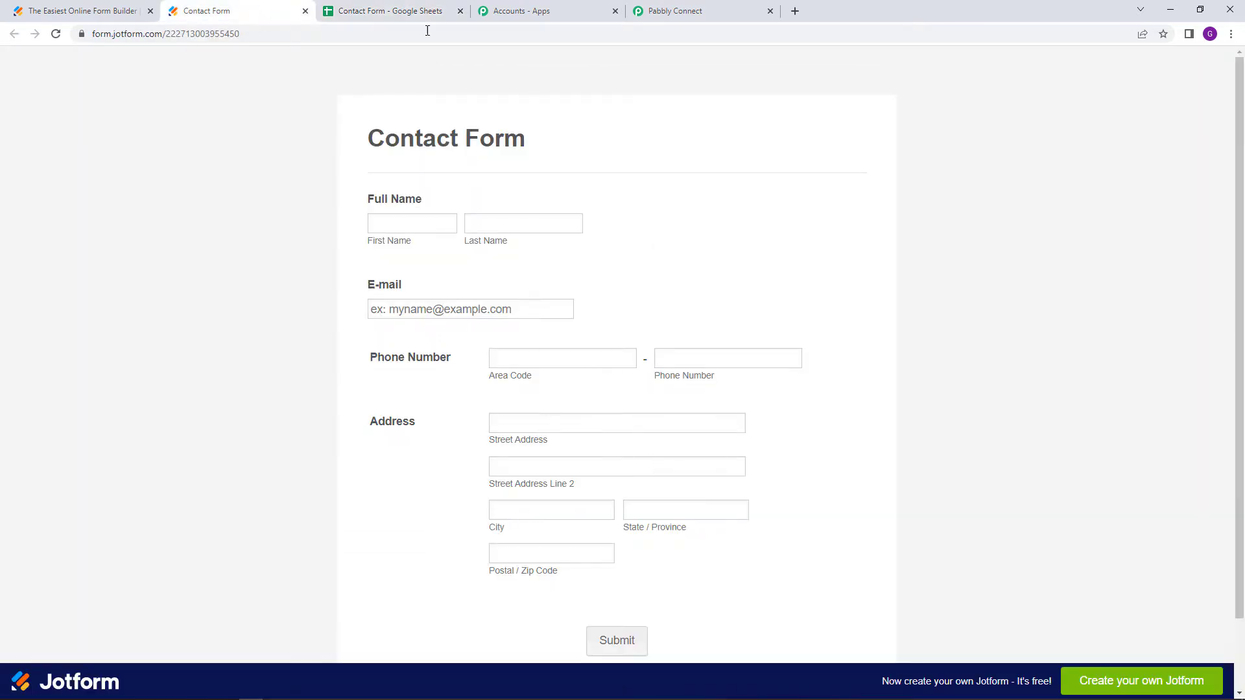
# Switch to Pabbly Connect and check the JotForm trigger's webhook setup and response-capture status
pyautogui.click(421, 11)
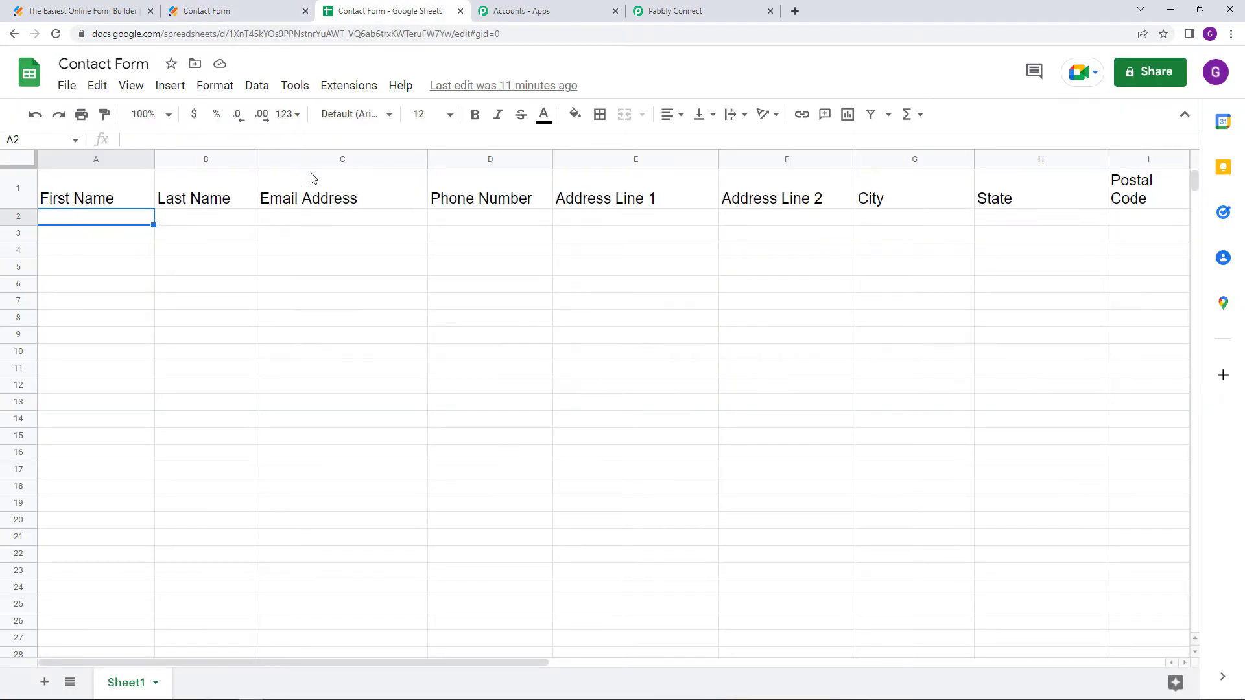
pyautogui.click(705, 10)
pyautogui.scroll(-2, 682, 452)
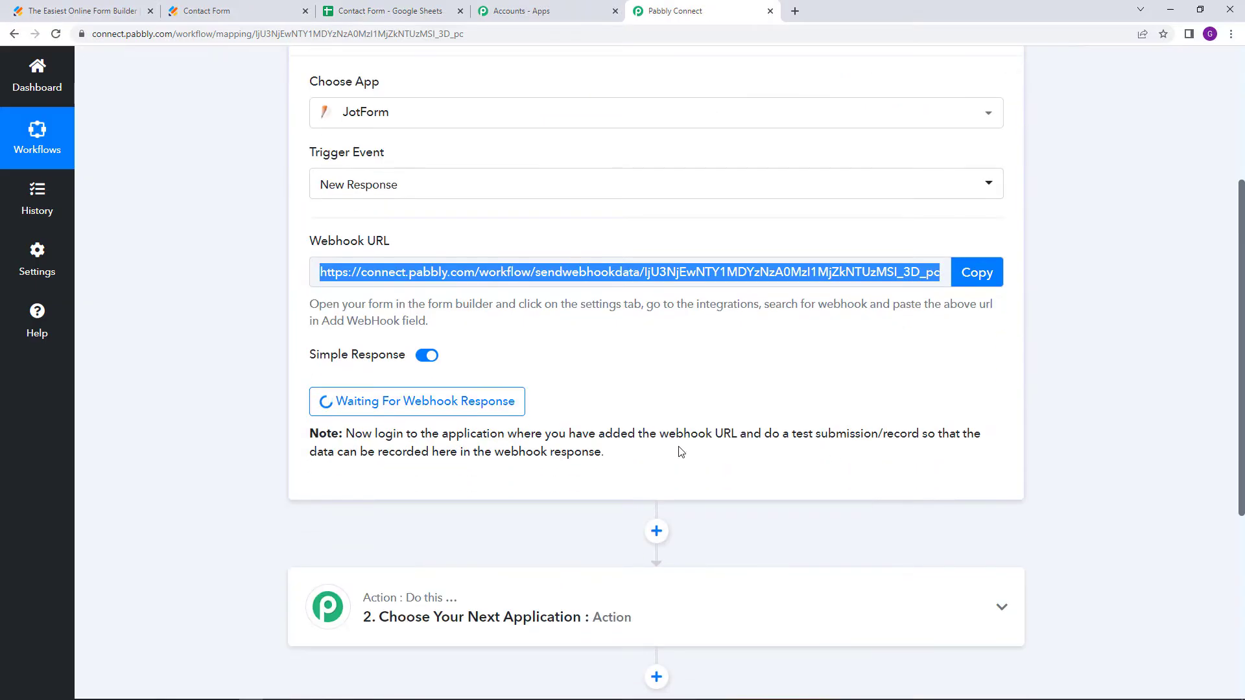
pyautogui.scroll(1, 686, 428)
pyautogui.click(860, 471)
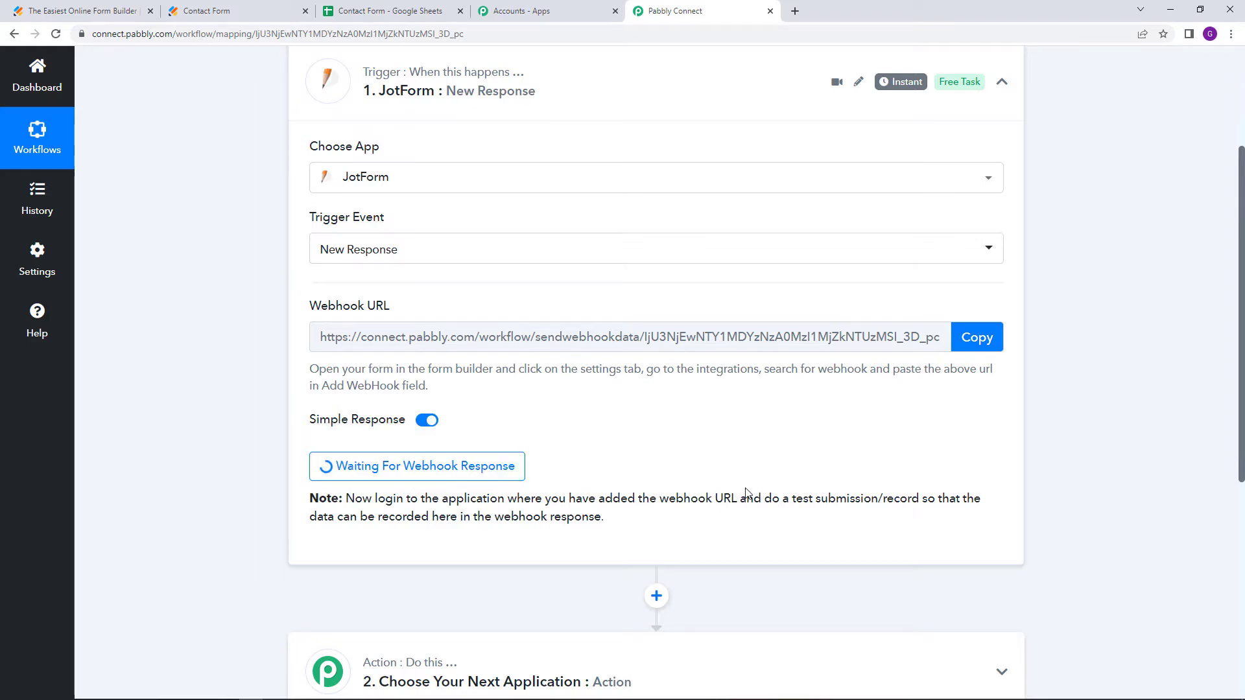
pyautogui.scroll(2, 770, 532)
pyautogui.scroll(-2, 782, 567)
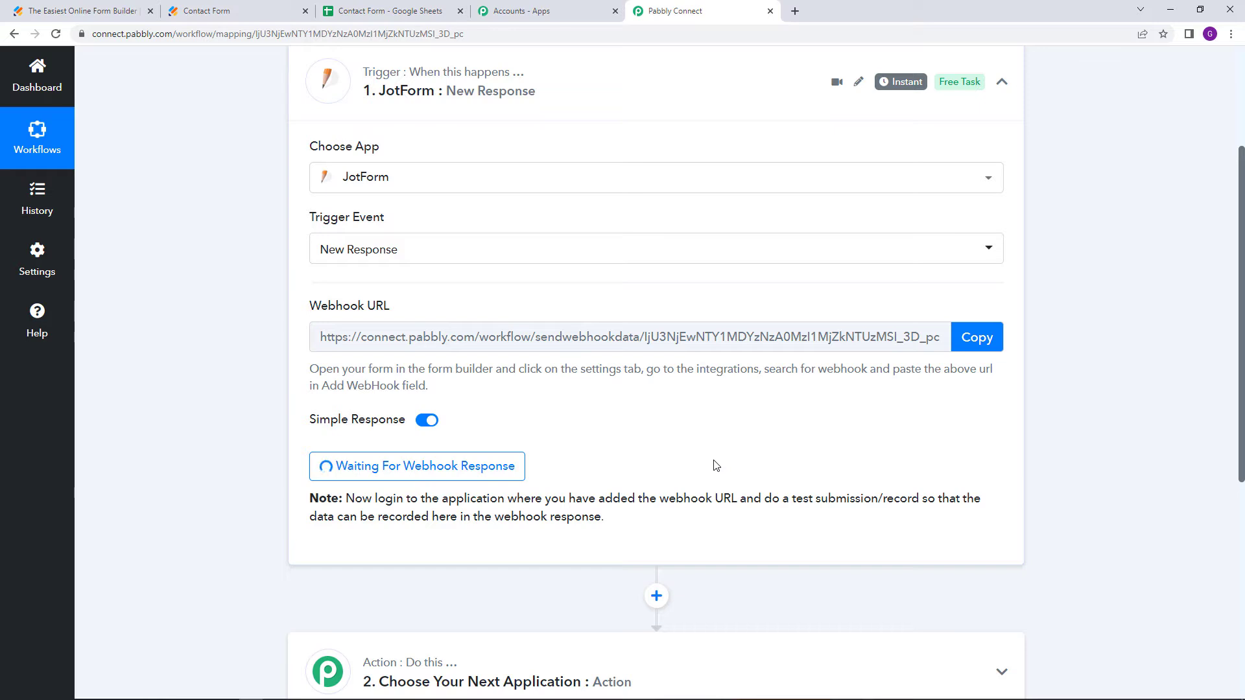
pyautogui.scroll(-2, 715, 464)
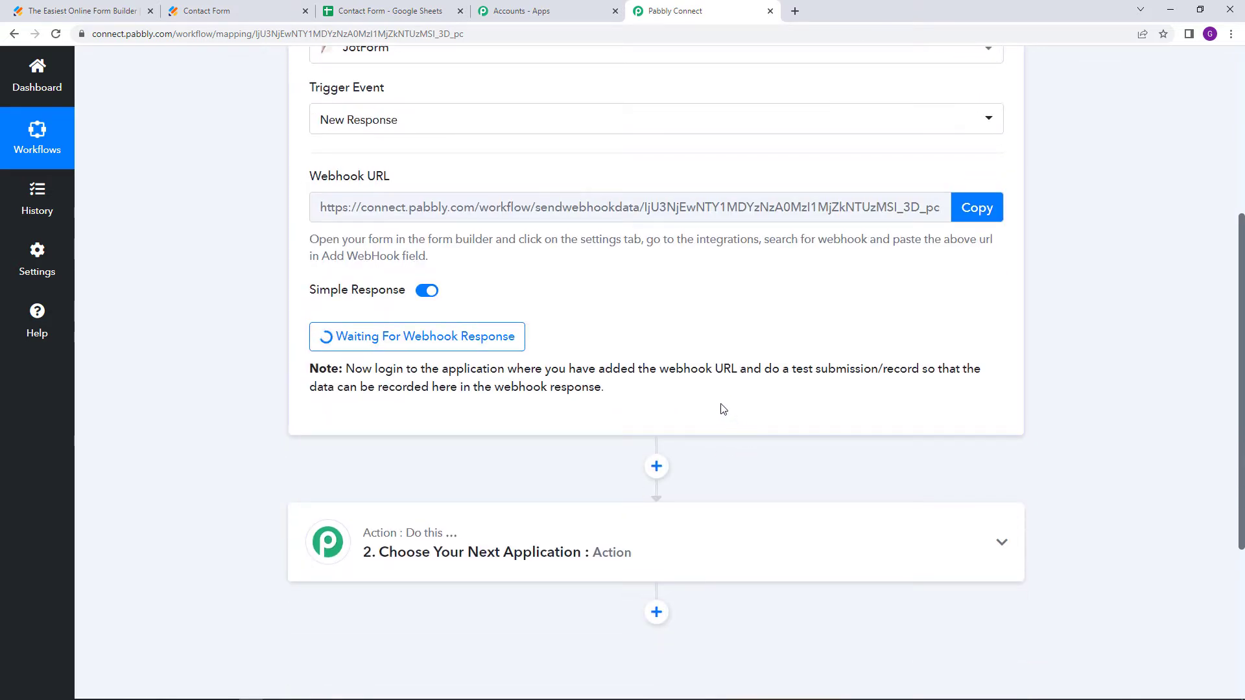
pyautogui.scroll(3, 721, 408)
# Return to the published Contact Form and fill in a test first name, last name and e-mail address
pyautogui.click(258, 7)
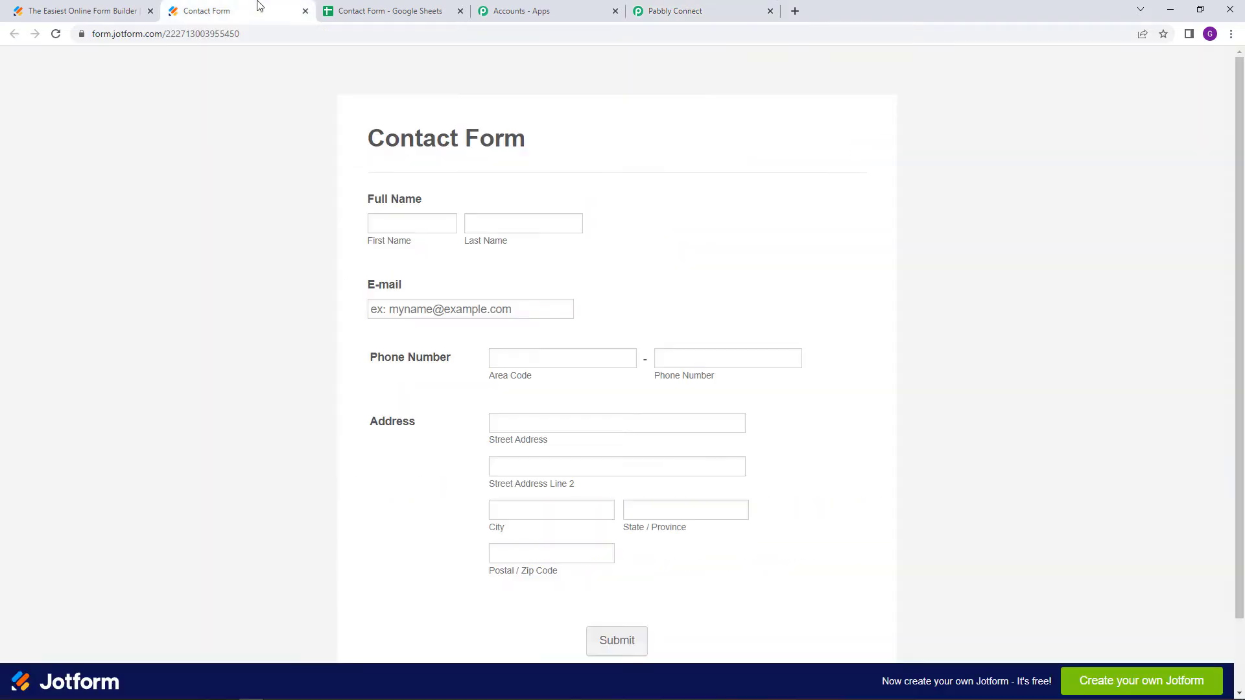
pyautogui.click(442, 227)
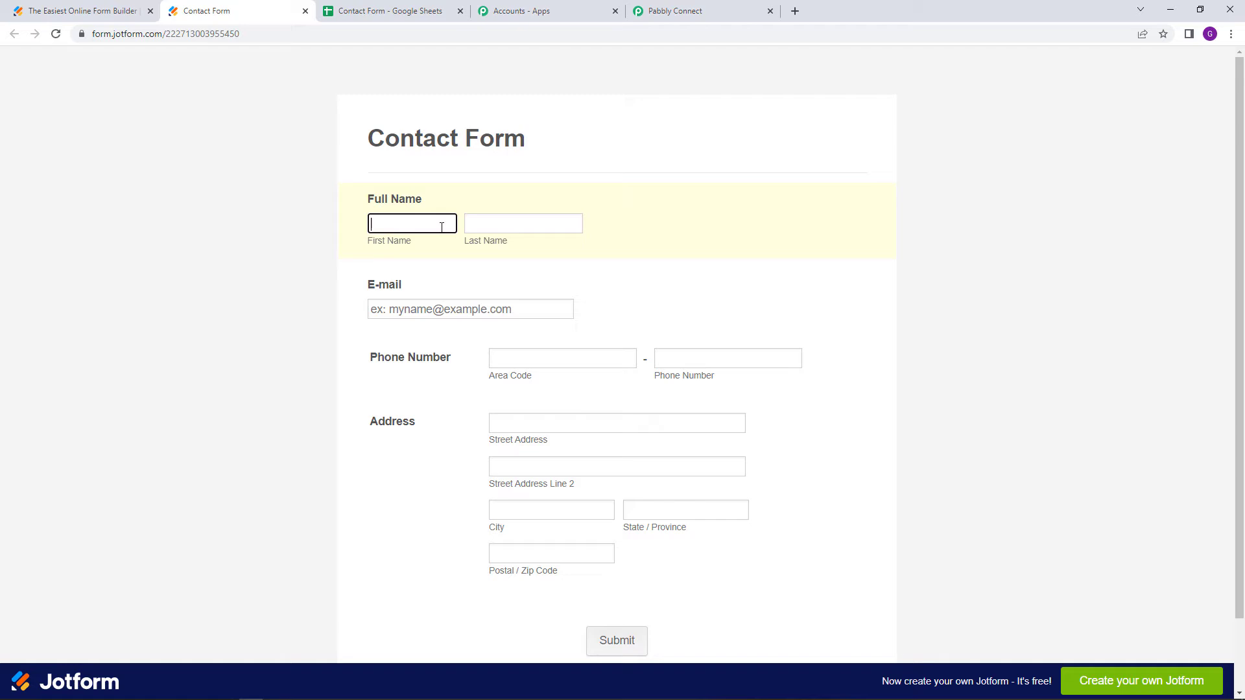
pyautogui.write('Dummy')
pyautogui.click(499, 226)
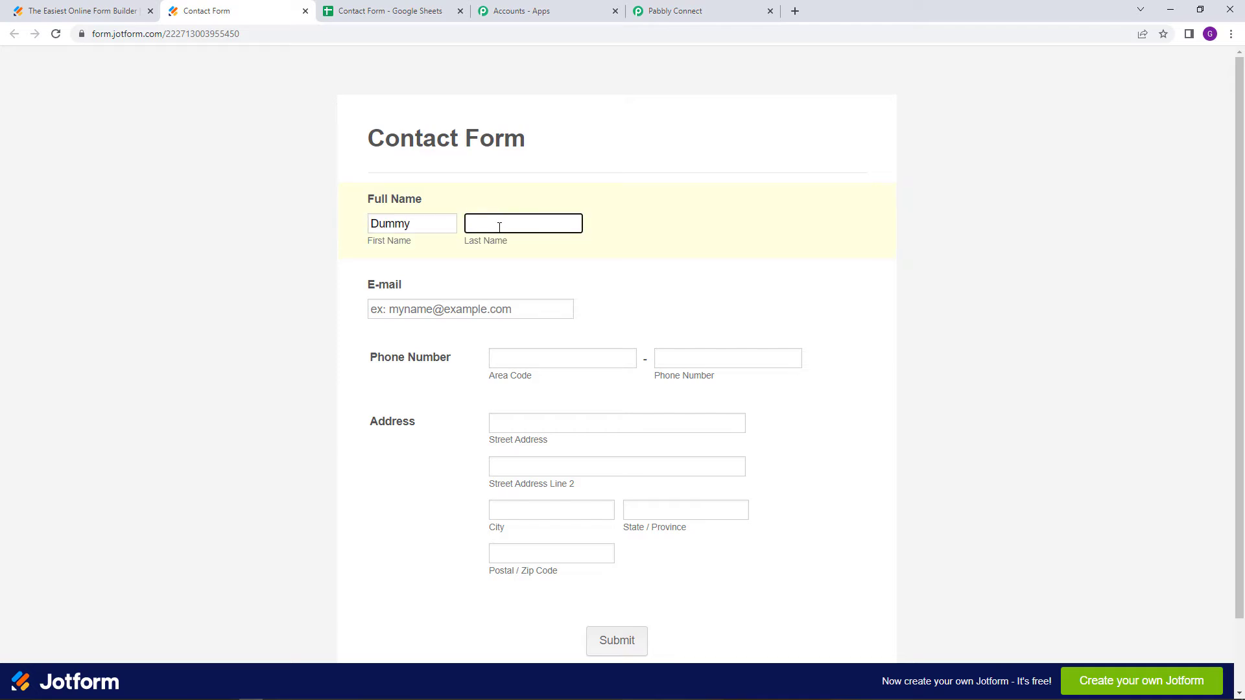
pyautogui.write('Detail')
pyautogui.click(456, 307)
pyautogui.write('dum')
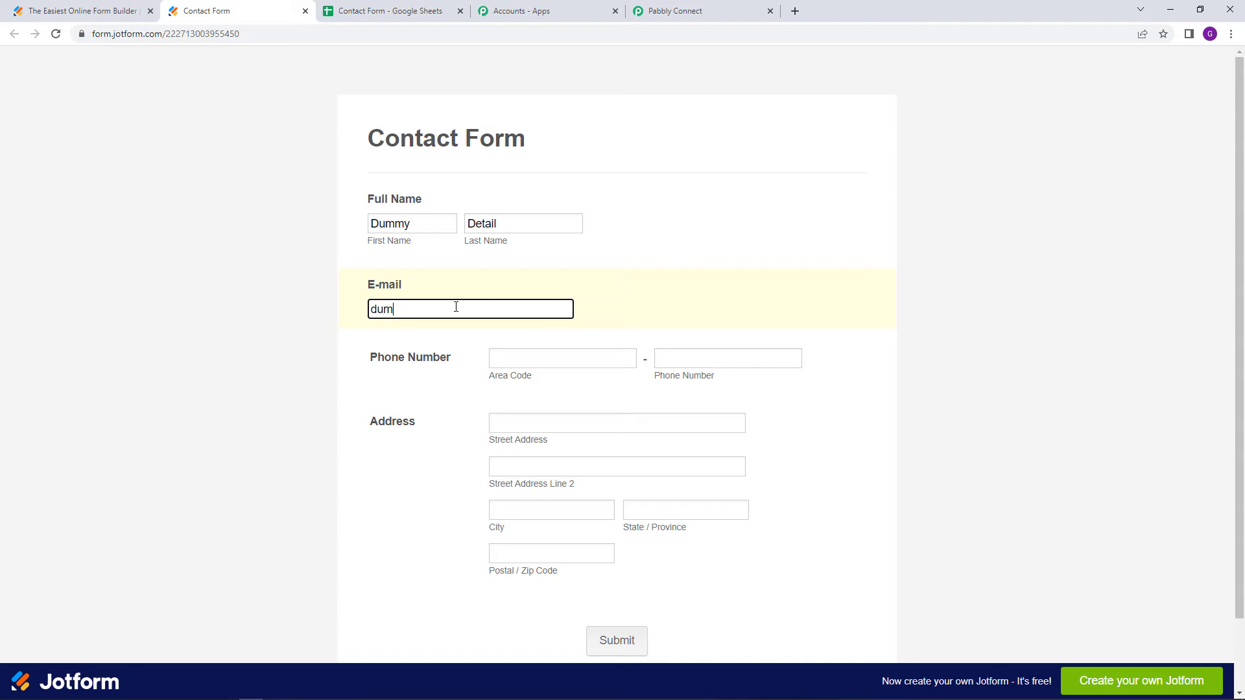
pyautogui.write('mydetail@demo.com')
# Fill in the area code and phone number of the test contact
pyautogui.click(544, 366)
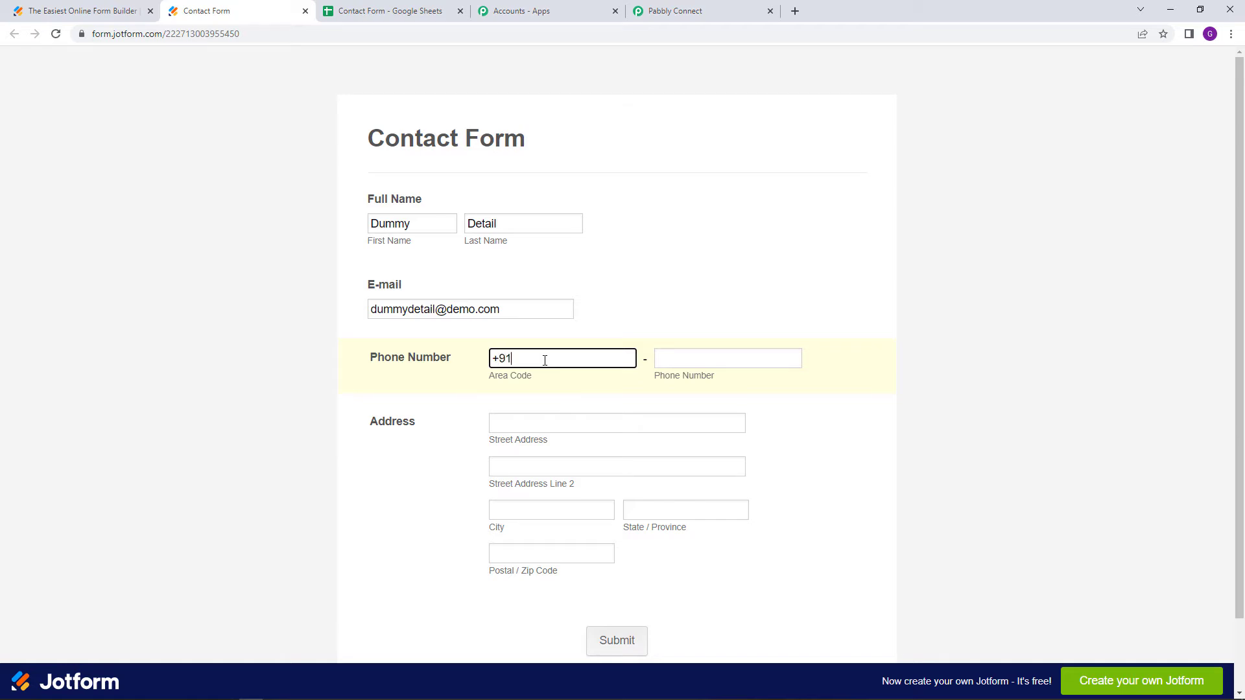
pyautogui.click(698, 356)
pyautogui.write('9')
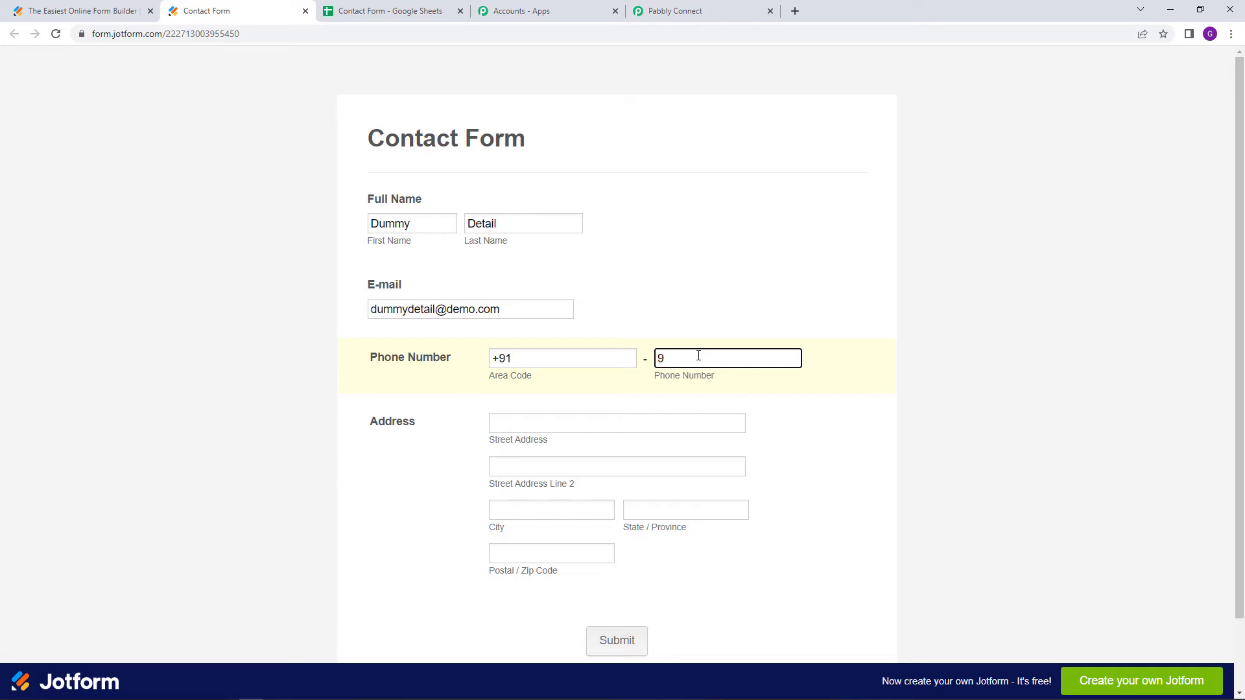
pyautogui.write('000000000')
# Complete the test contact's address with both street lines, city, state and postal code
pyautogui.scroll(-1, 420, 389)
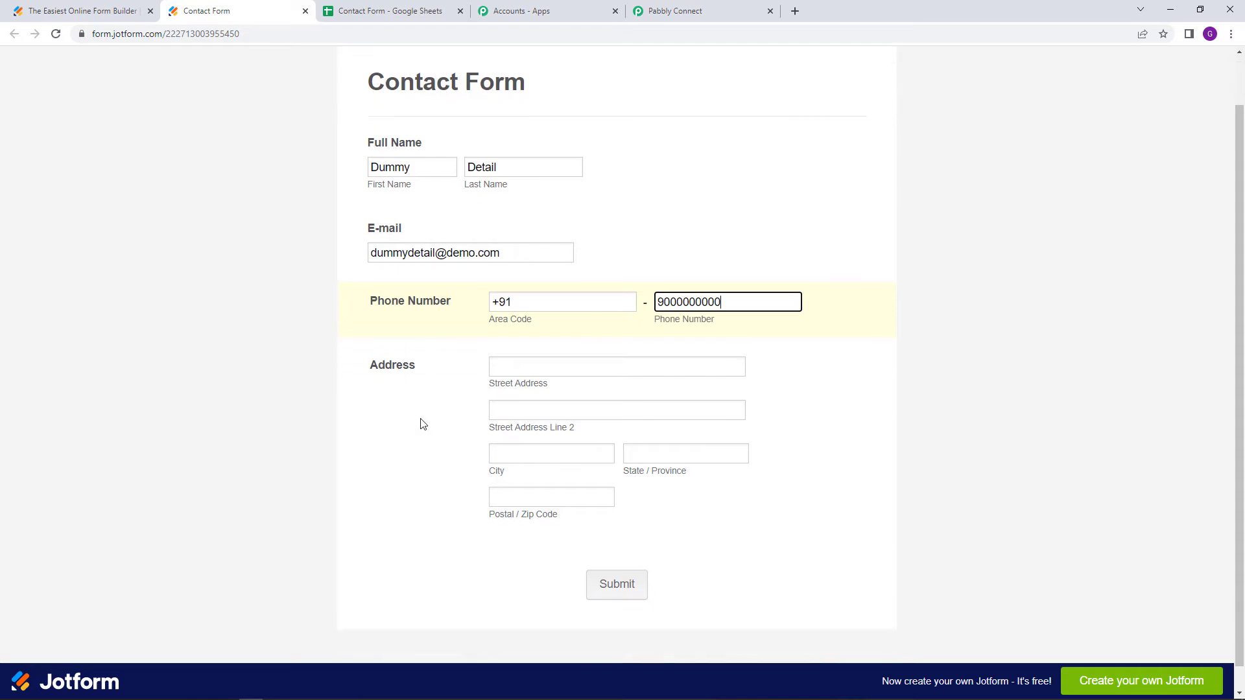
pyautogui.click(493, 362)
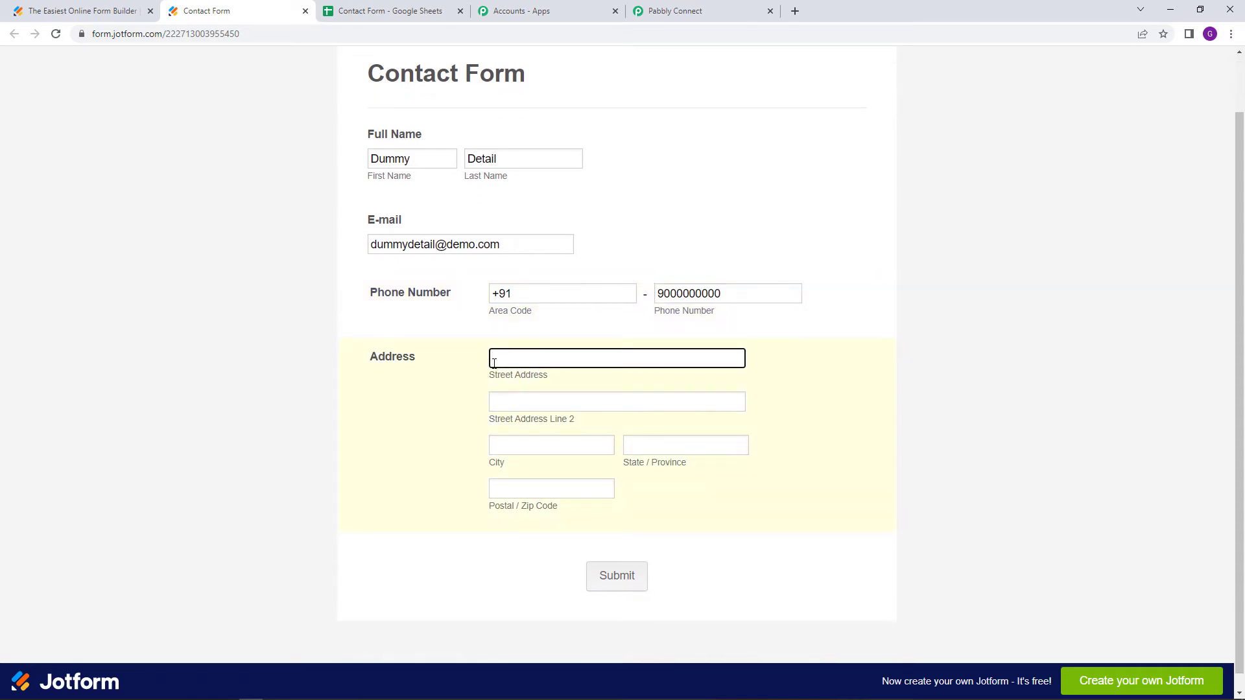
pyautogui.write('House Number 78')
pyautogui.click(543, 407)
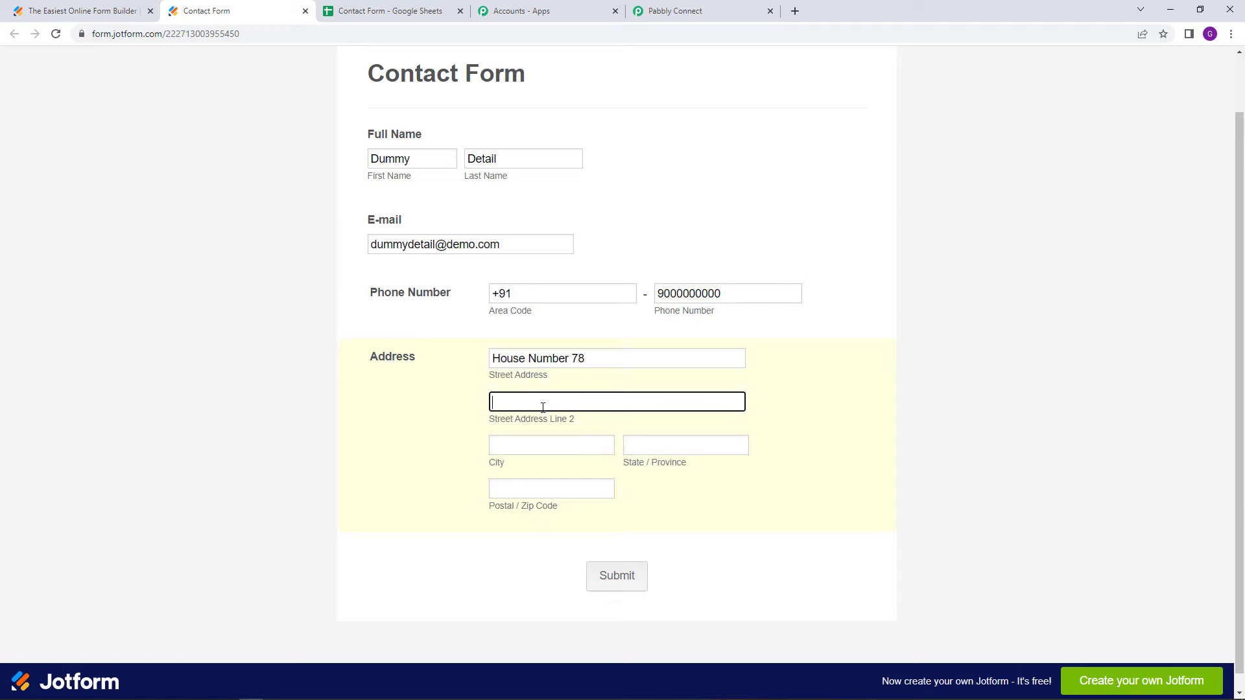
pyautogui.write('Demo Place')
pyautogui.click(537, 441)
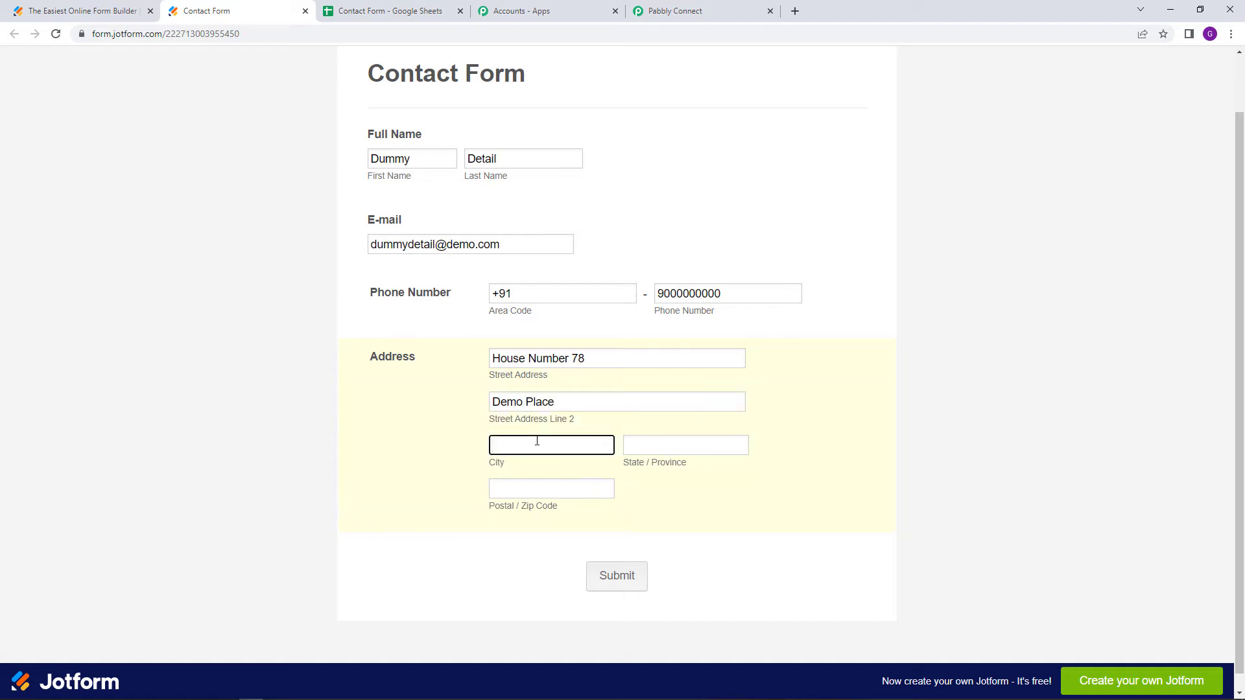
pyautogui.write('Dummy')
pyautogui.click(645, 447)
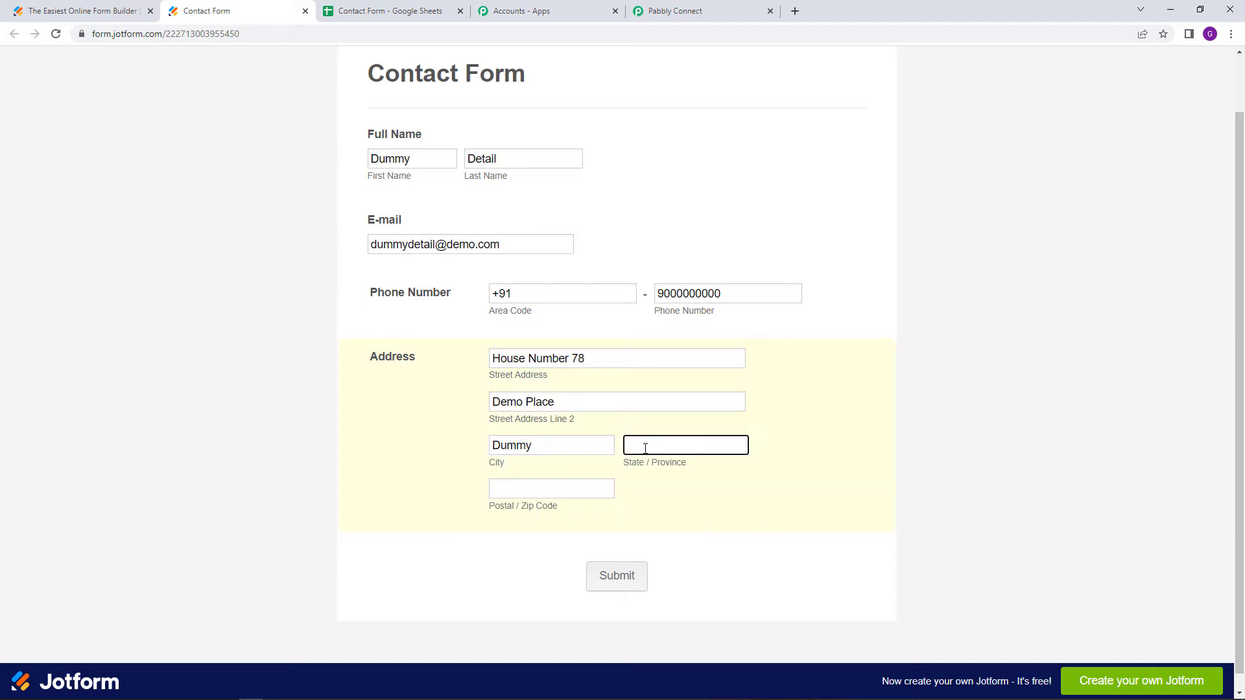
pyautogui.write('MP')
pyautogui.click(516, 486)
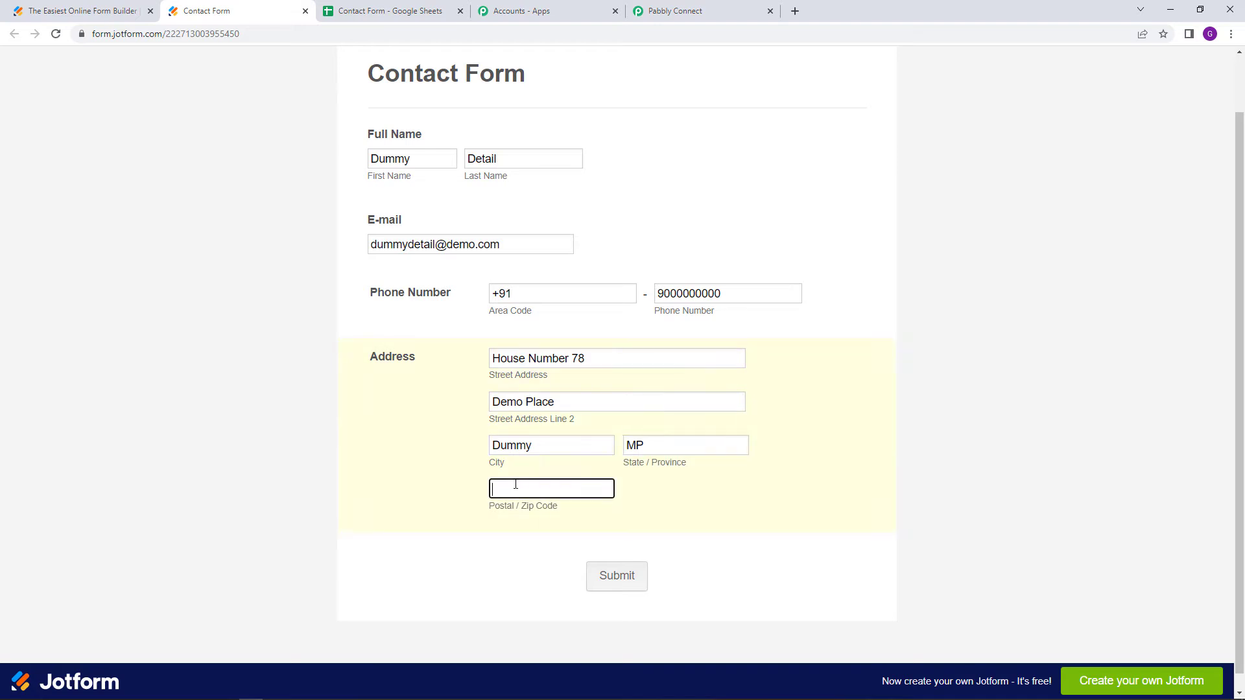
pyautogui.write('456321')
pyautogui.scroll(-1, 494, 534)
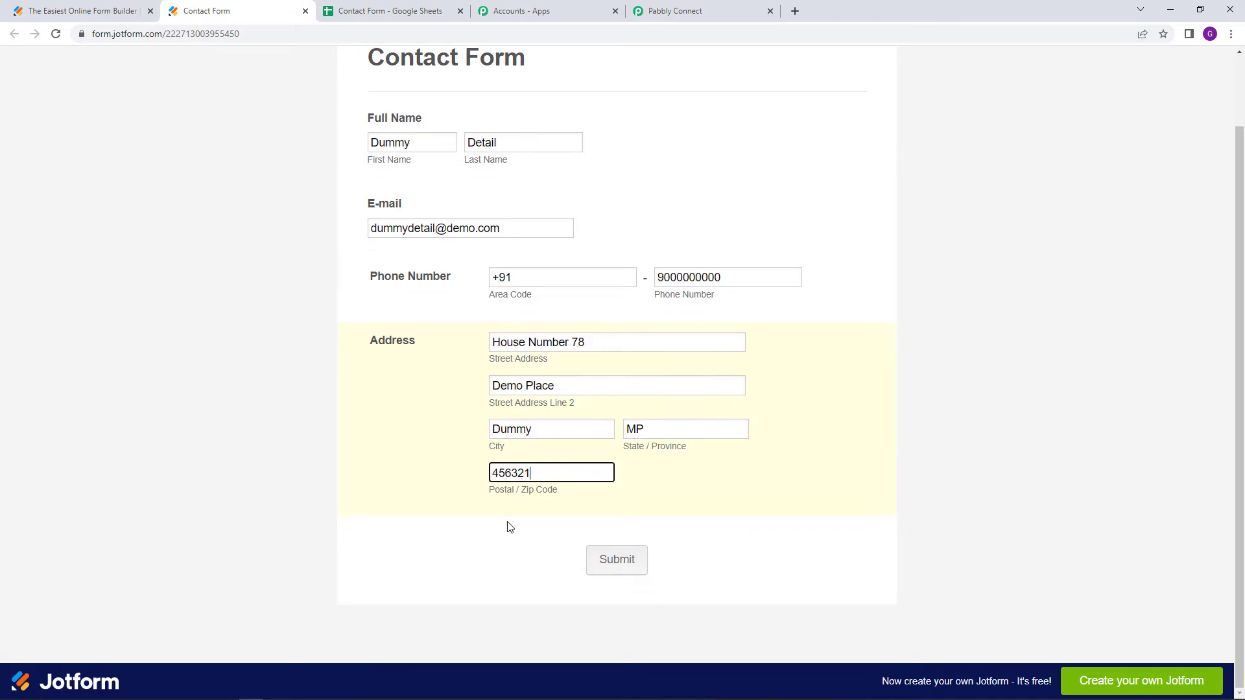
# Review the test entries, submit the Contact Form, and decline saving the address in the browser
pyautogui.scroll(2, 444, 503)
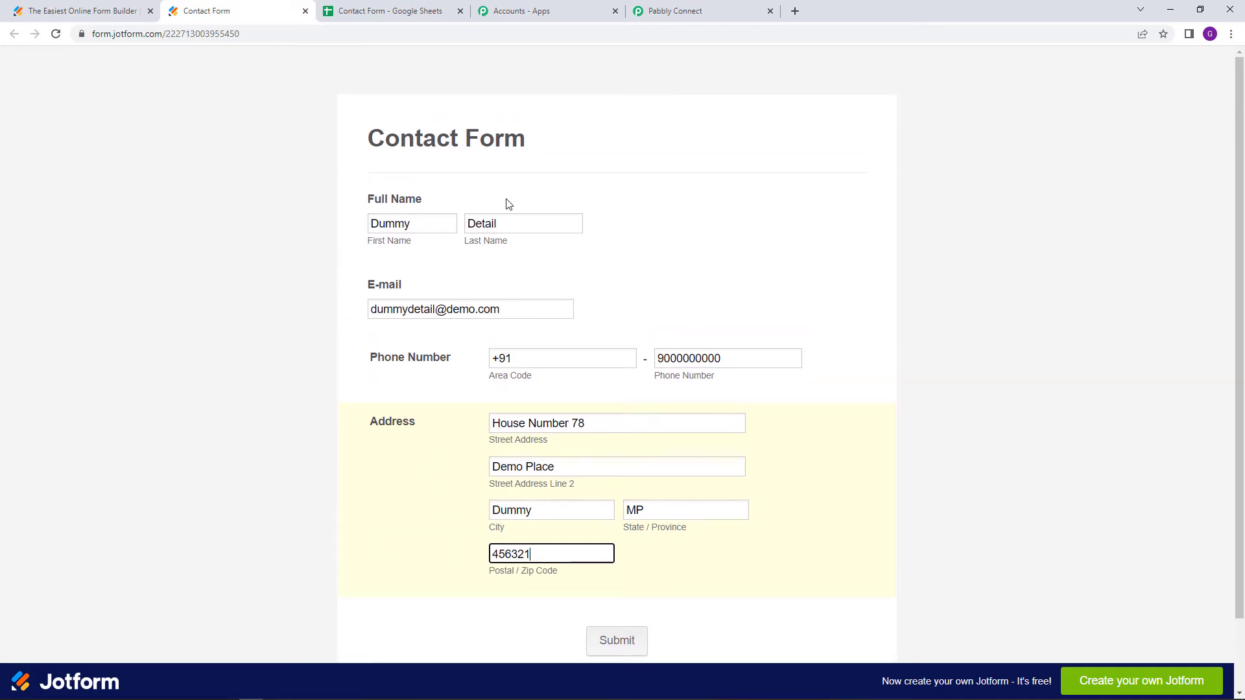
pyautogui.scroll(-1, 508, 203)
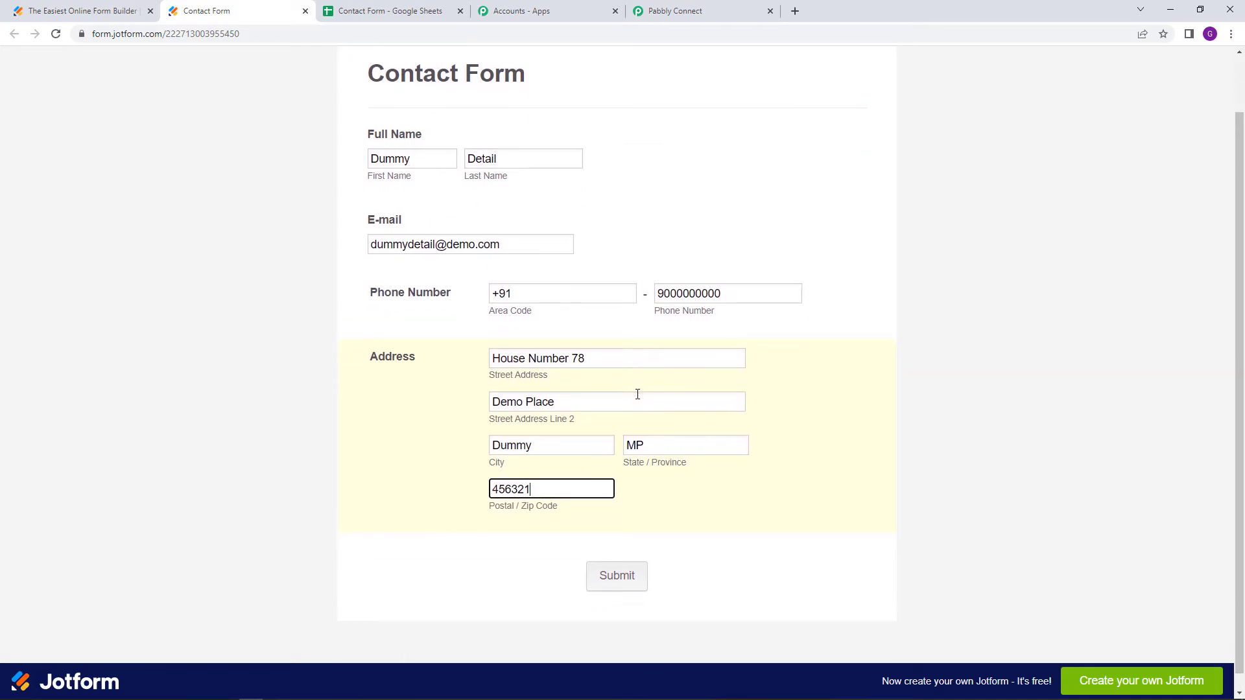
pyautogui.click(433, 9)
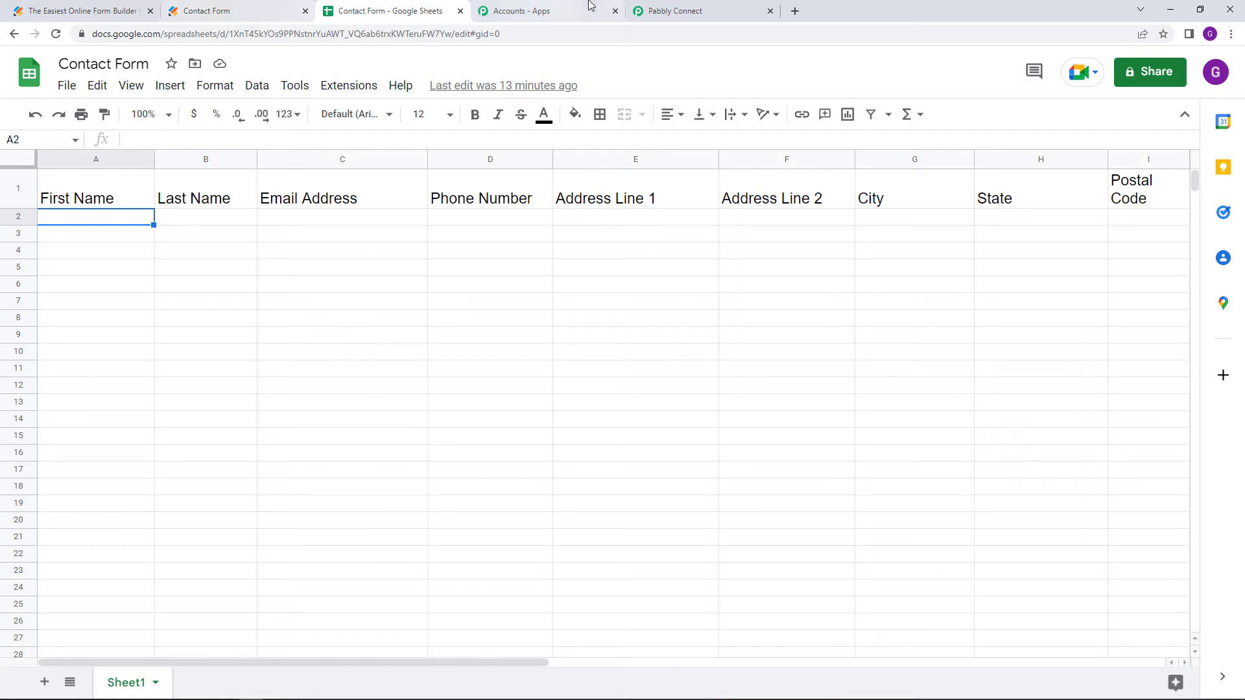
pyautogui.click(676, 7)
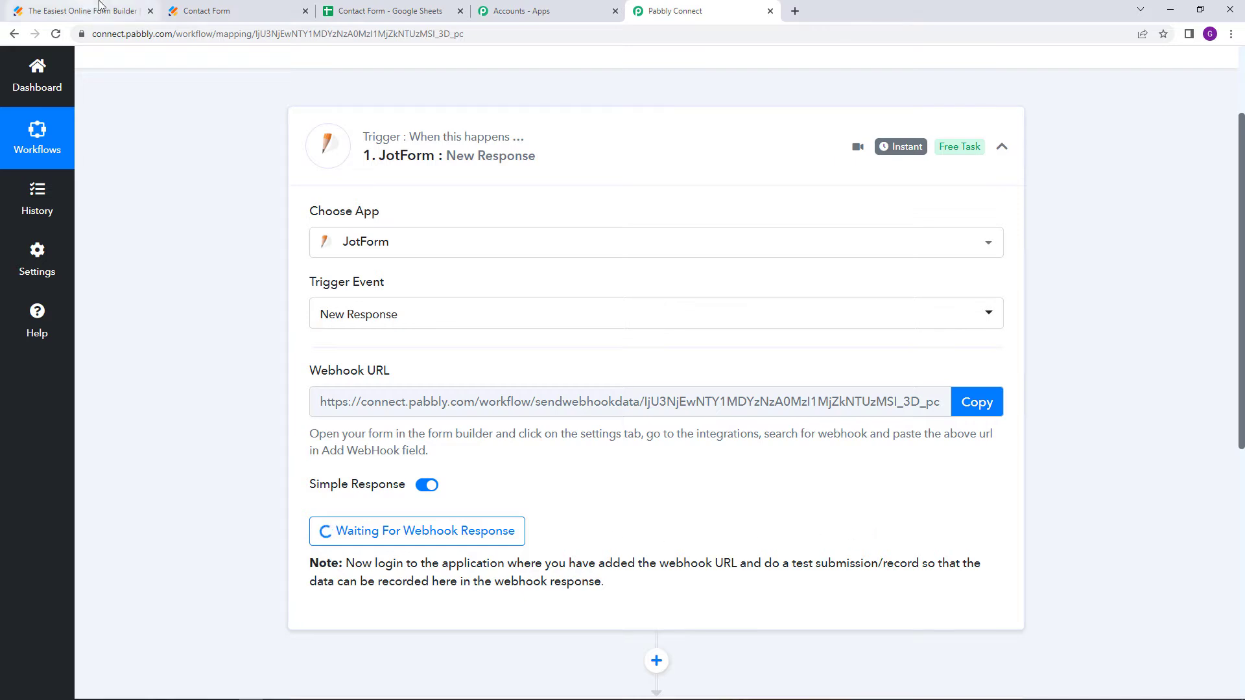
pyautogui.click(225, 5)
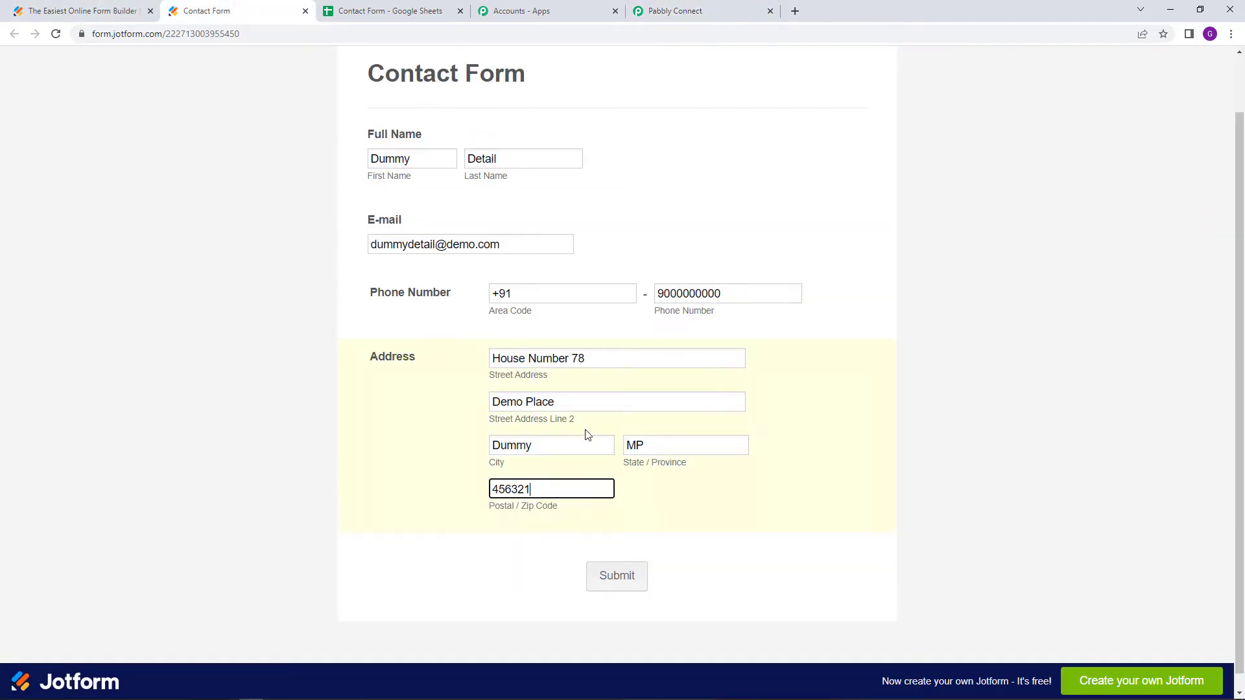
pyautogui.click(610, 577)
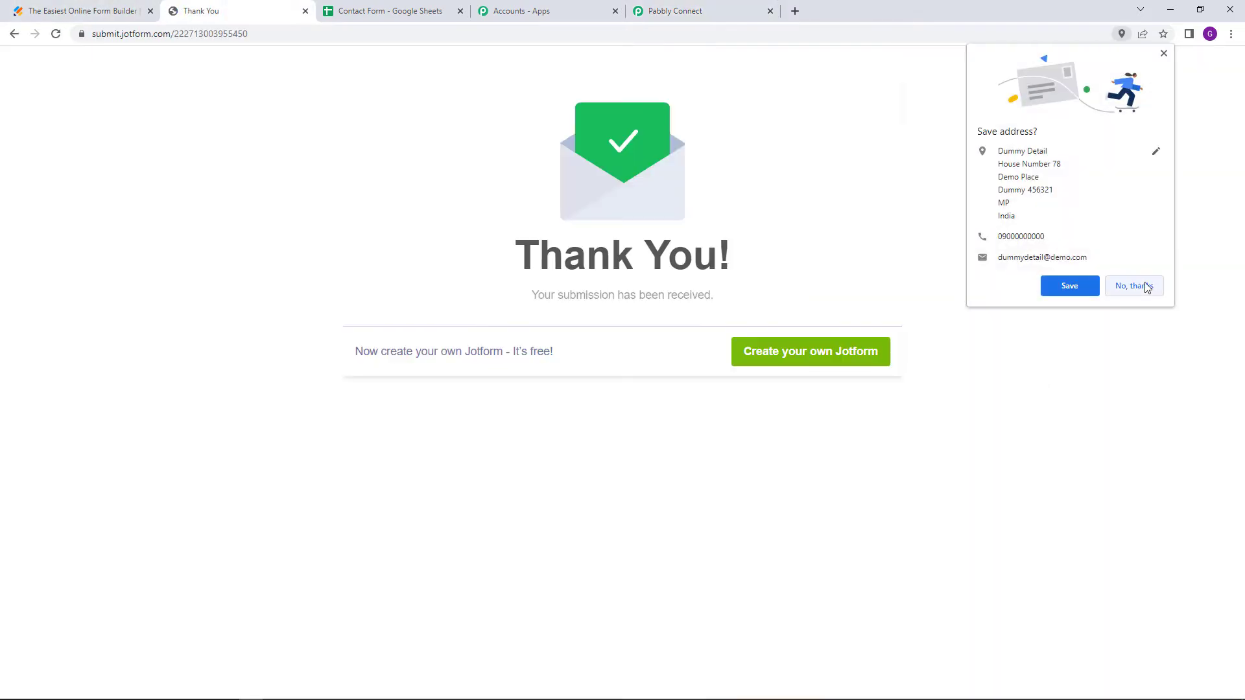
pyautogui.click(1135, 286)
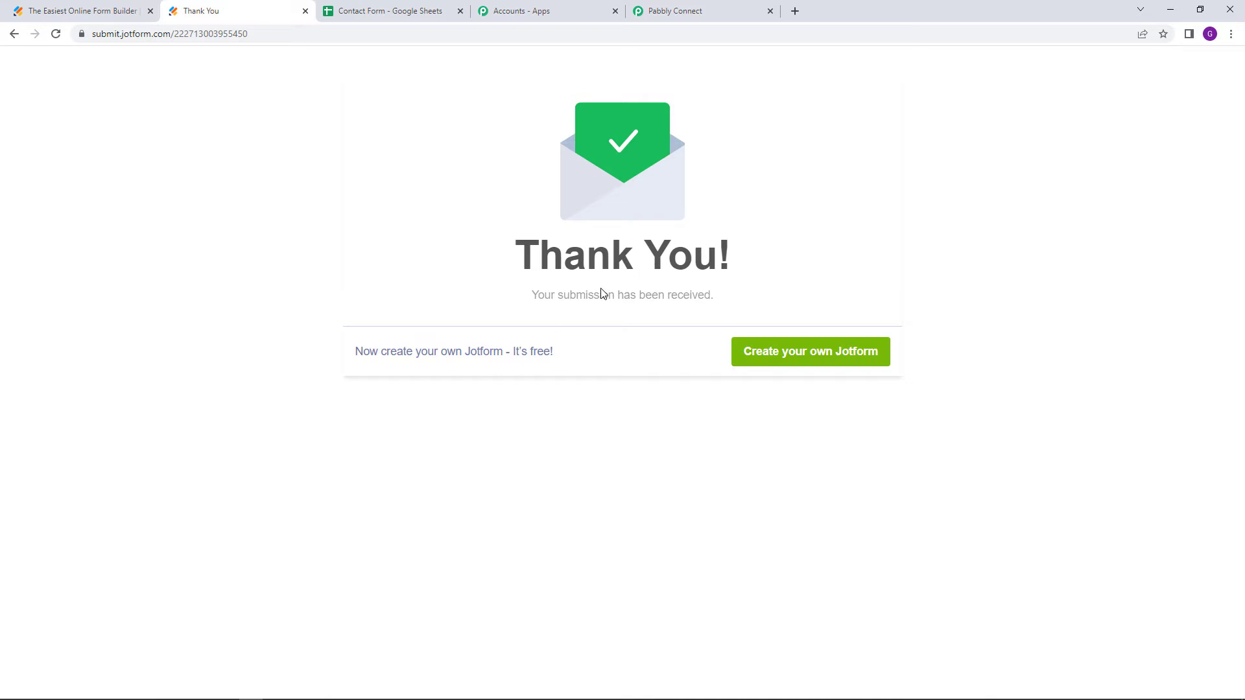
# Switch to Pabbly Connect and check the received webhook response for the submitted address, phone, e-mail and name values
pyautogui.click(723, 9)
pyautogui.scroll(-3, 1167, 327)
pyautogui.scroll(-3, 1166, 327)
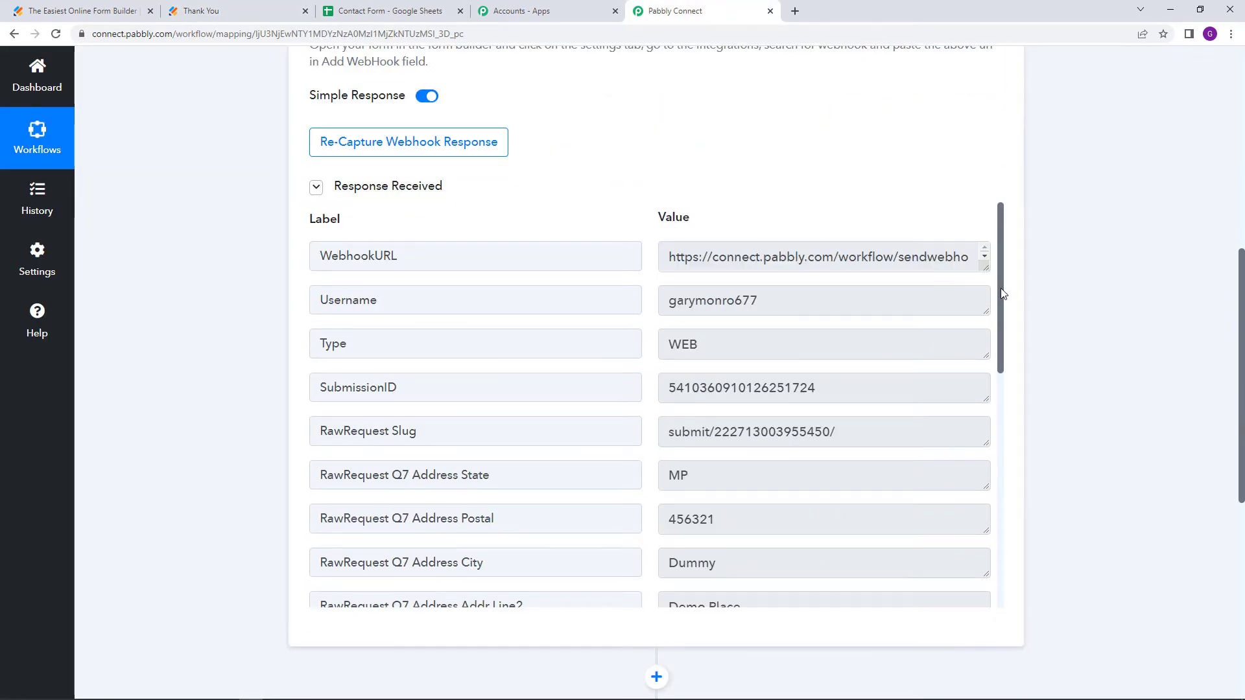
pyautogui.moveTo(1003, 295); pyautogui.dragTo(1009, 366)
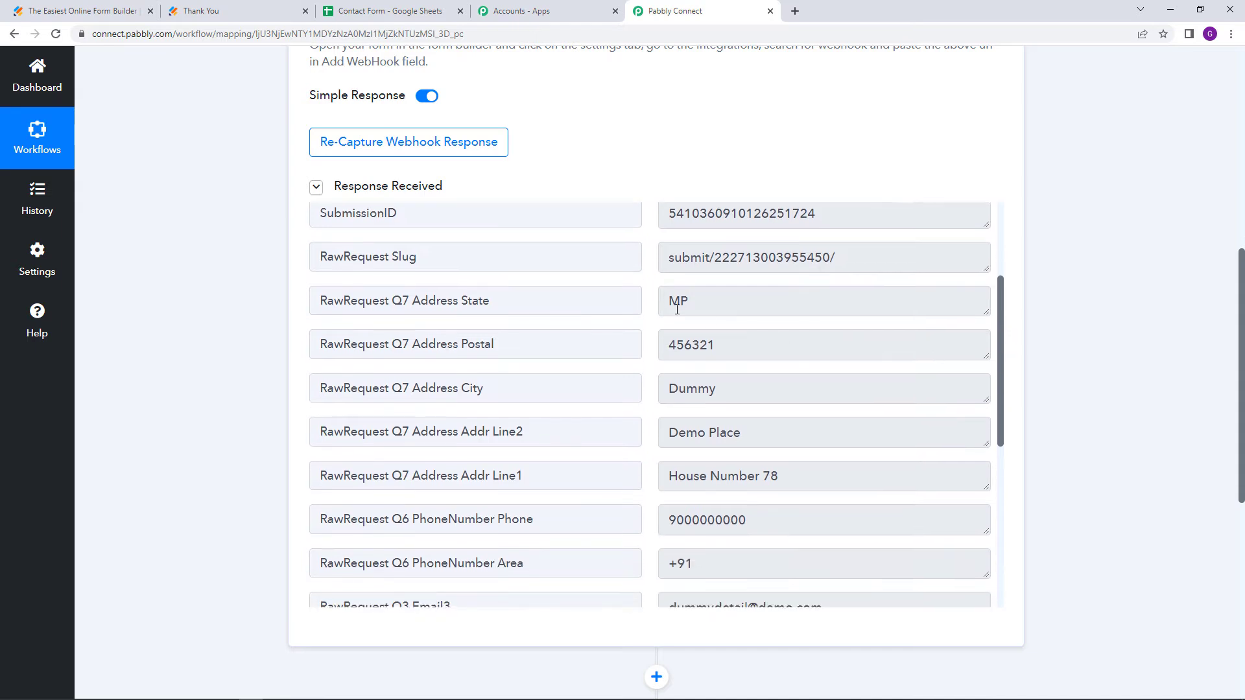
pyautogui.moveTo(660, 305); pyautogui.dragTo(792, 361)
pyautogui.scroll(-2, 703, 314)
pyautogui.moveTo(677, 260); pyautogui.dragTo(717, 260)
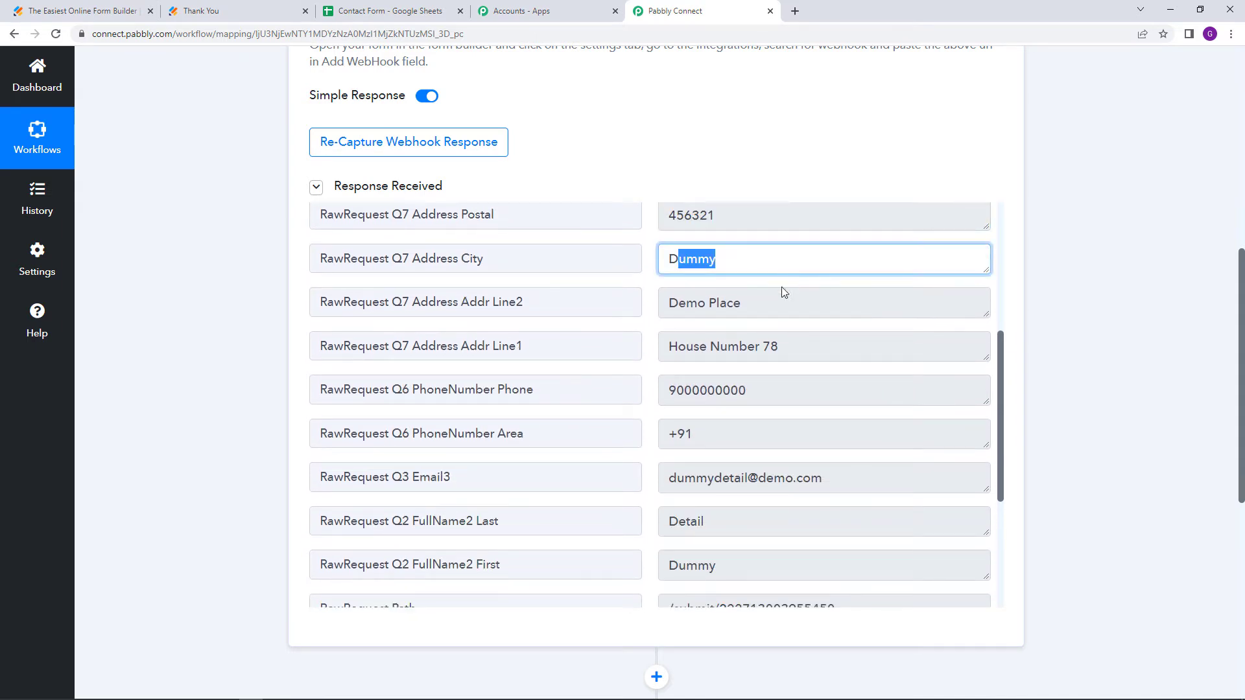
pyautogui.moveTo(678, 345); pyautogui.dragTo(781, 346)
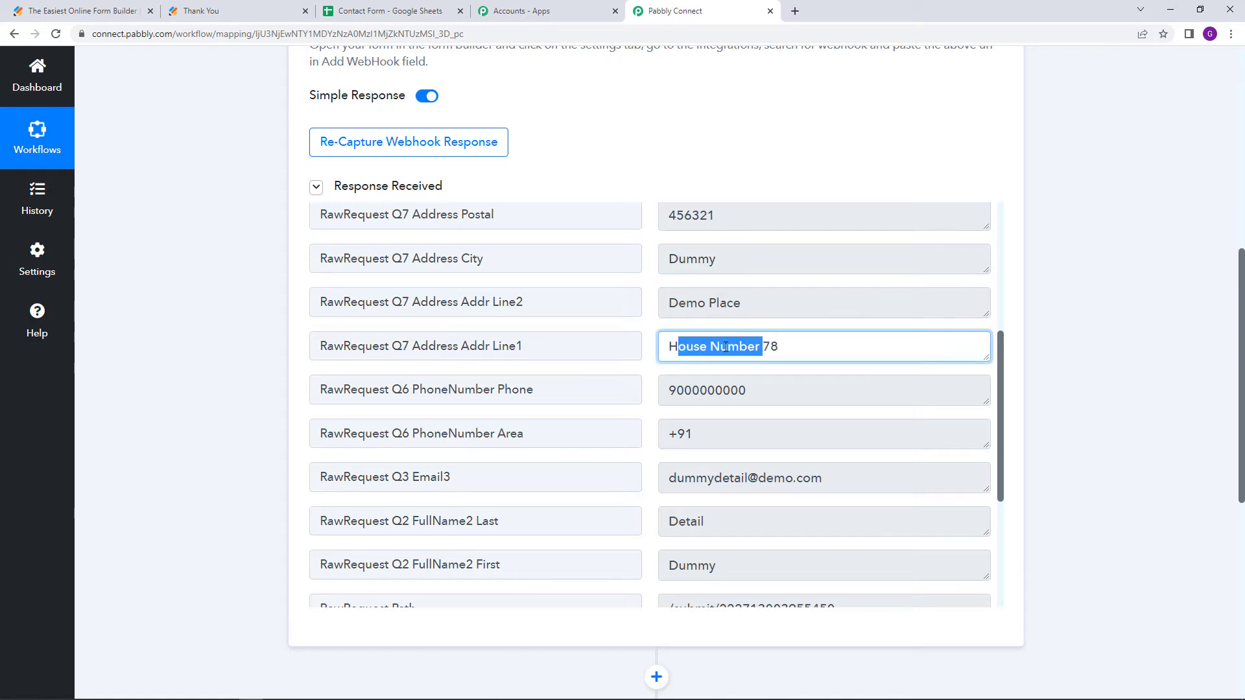
pyautogui.scroll(-2, 780, 345)
pyautogui.moveTo(676, 260); pyautogui.dragTo(815, 320)
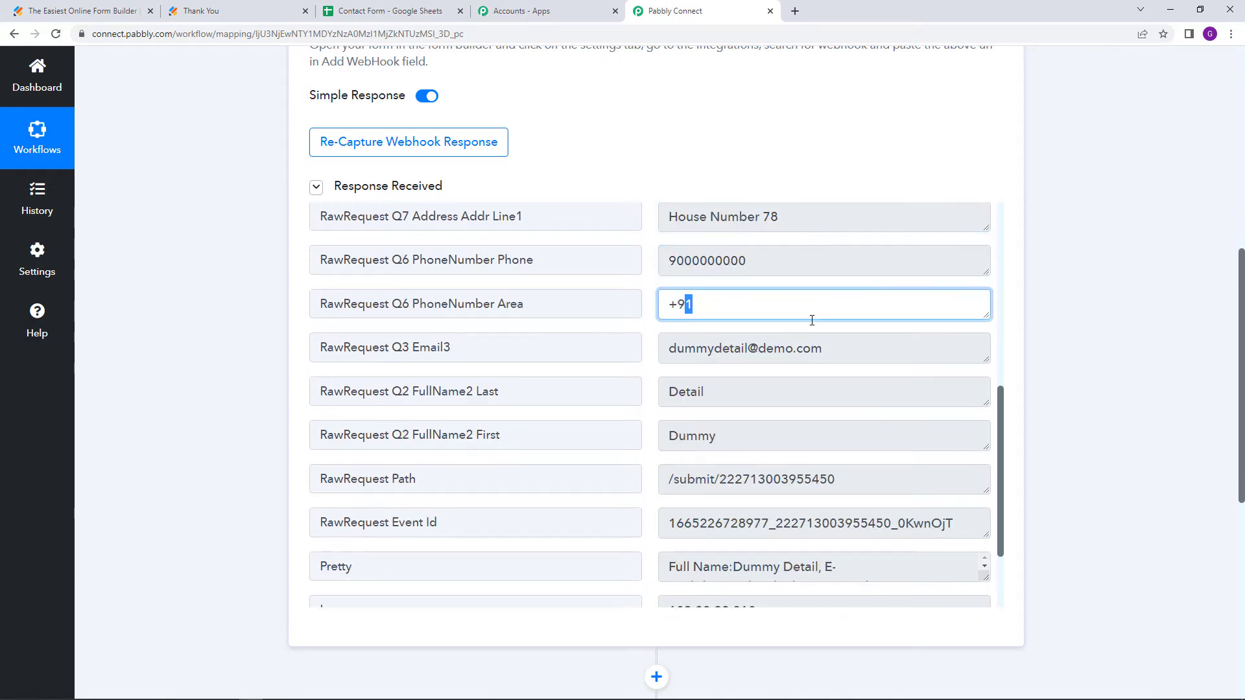
pyautogui.moveTo(667, 348); pyautogui.dragTo(892, 355)
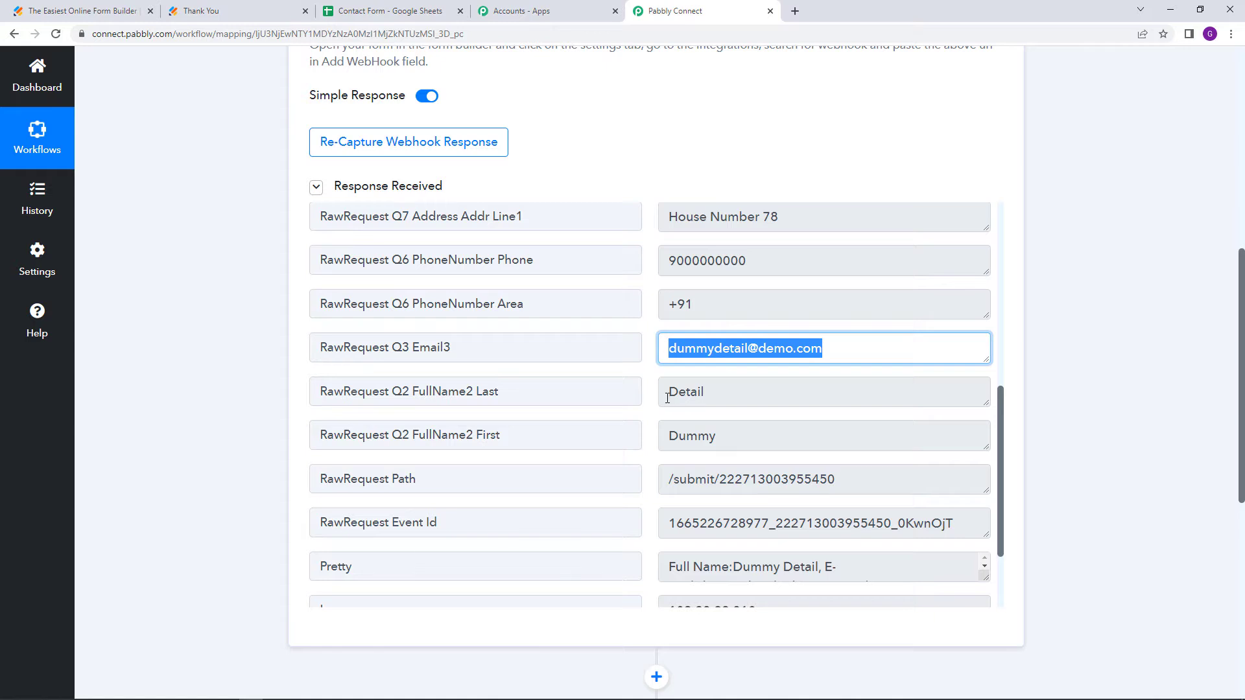
pyautogui.scroll(-1, 667, 398)
pyautogui.moveTo(668, 371); pyautogui.dragTo(843, 363)
pyautogui.scroll(-1, 911, 441)
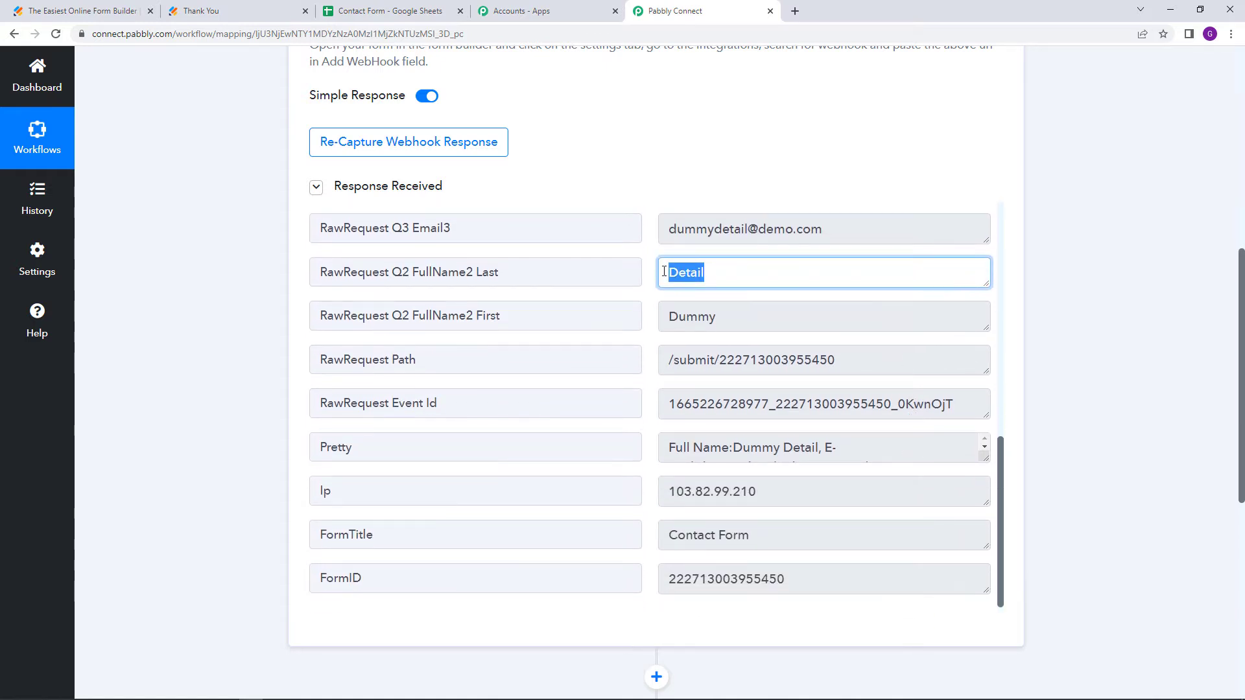
pyautogui.scroll(4, 1043, 296)
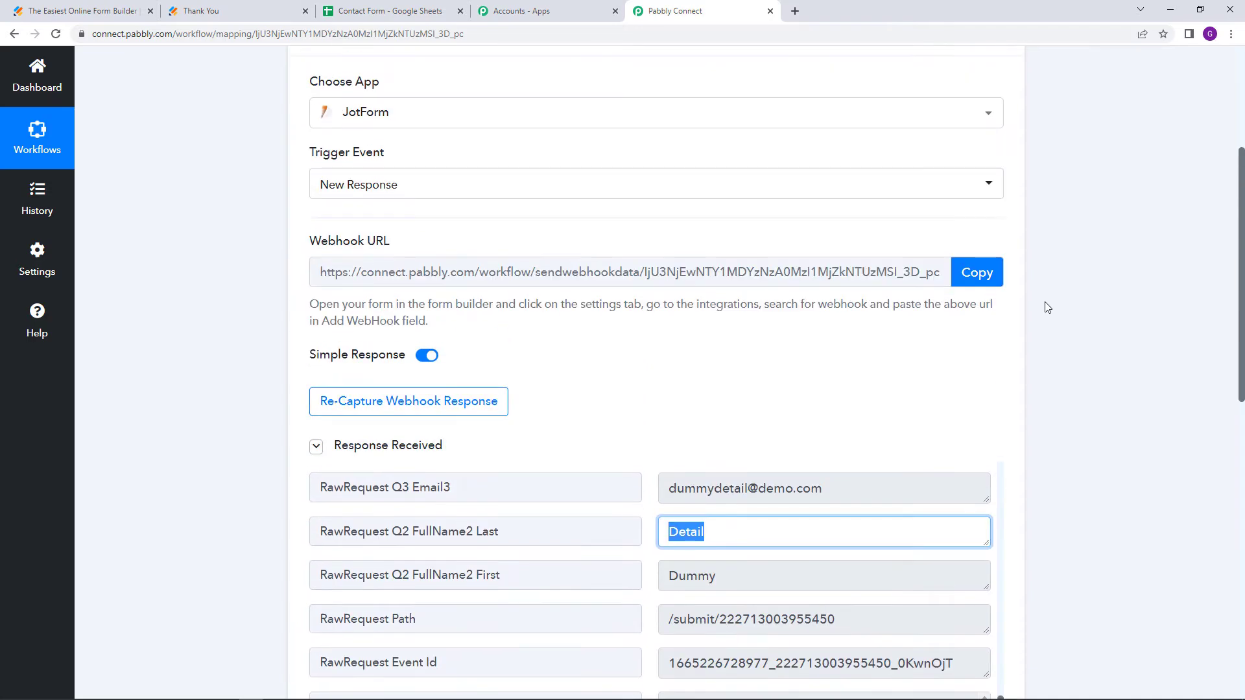
pyautogui.scroll(4, 1055, 360)
pyautogui.scroll(-4, 1073, 398)
pyautogui.scroll(-5, 1074, 398)
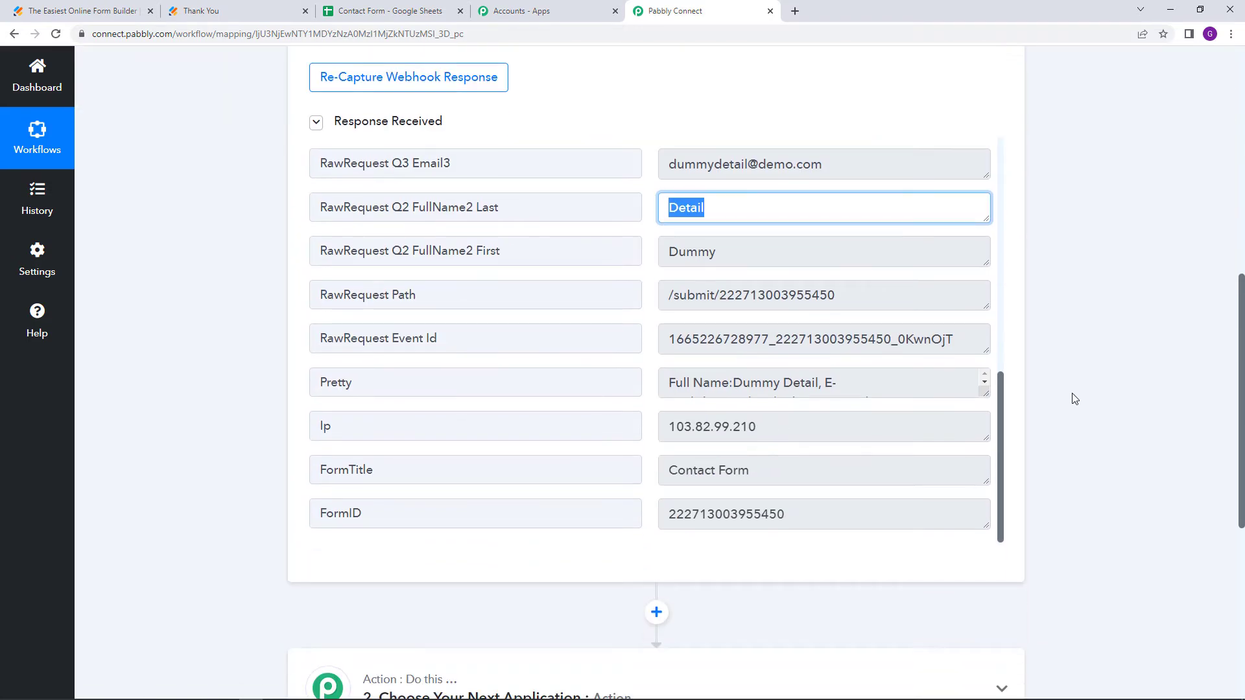
pyautogui.scroll(-2, 1074, 398)
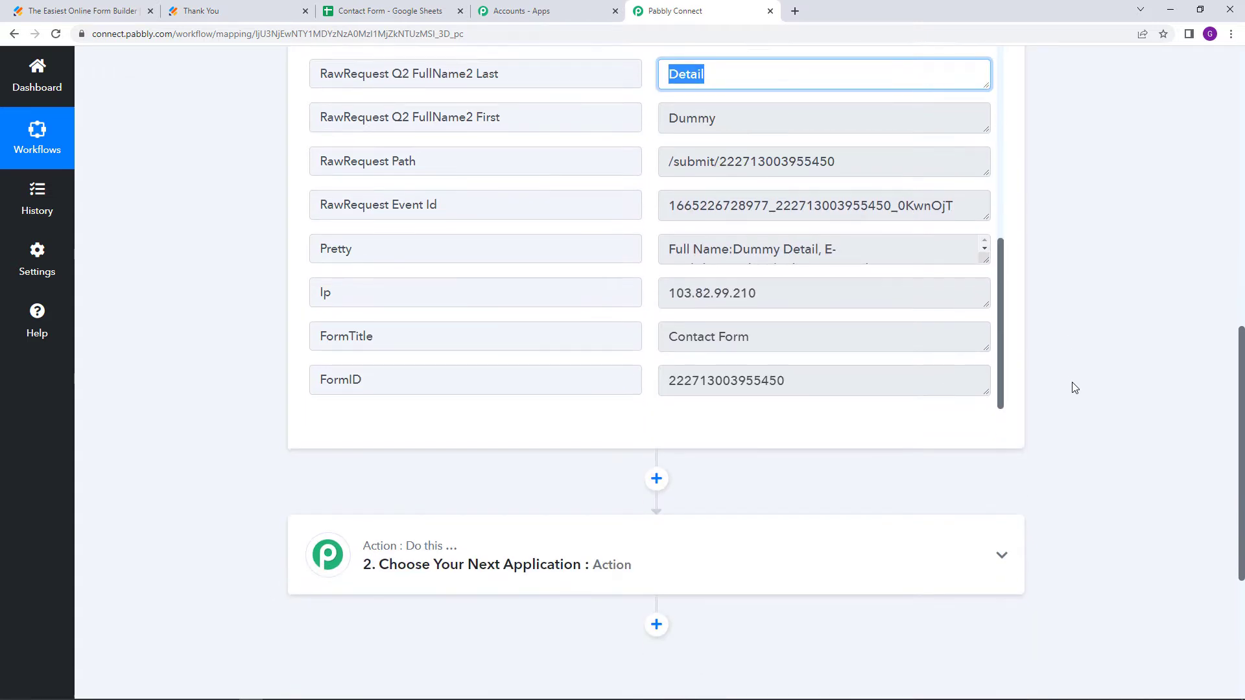
# Choose Google Sheets as the application for the workflow's second step, searching the app list for "google"
pyautogui.scroll(-2, 1073, 387)
pyautogui.click(458, 442)
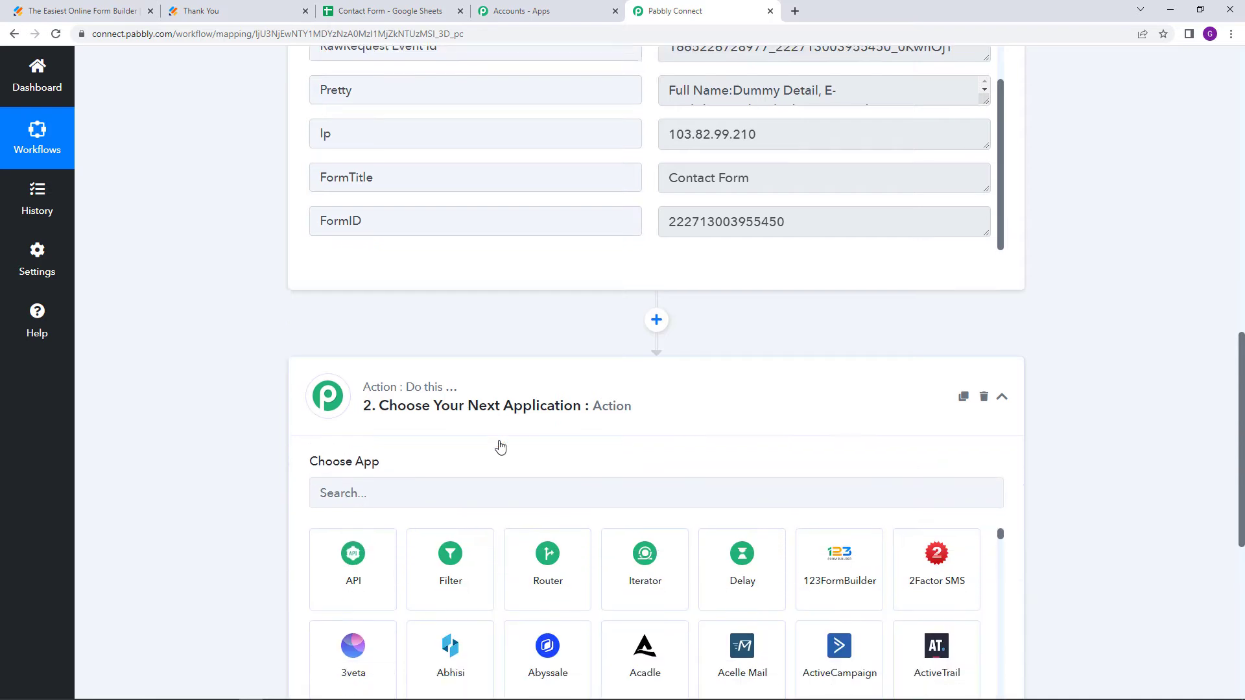
pyautogui.scroll(-3, 486, 389)
pyautogui.click(473, 337)
pyautogui.write('google')
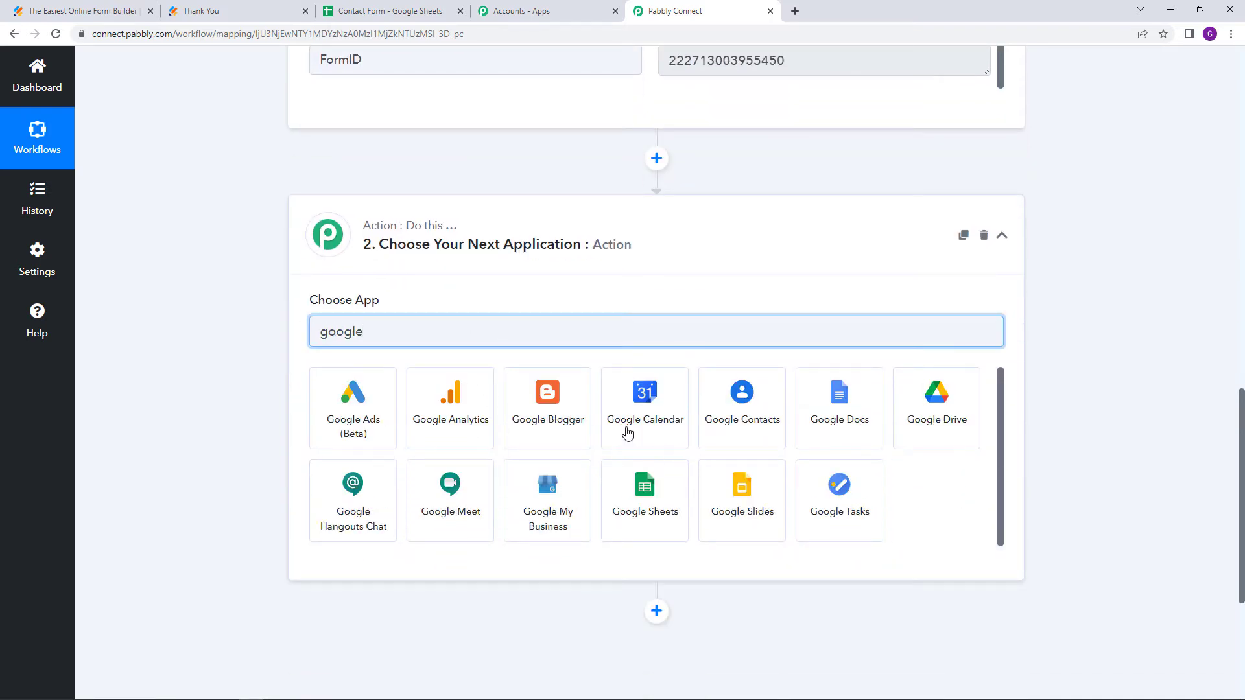
pyautogui.click(664, 495)
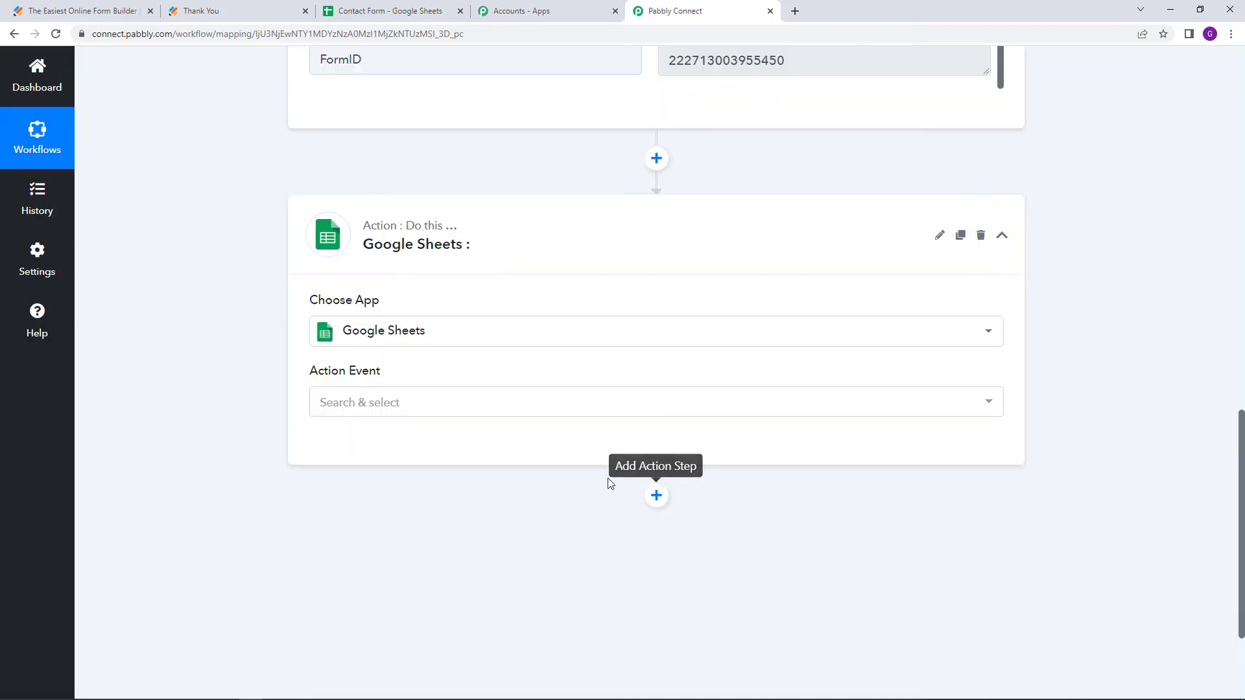
# Set the Google Sheets action event to Append Values
pyautogui.click(372, 407)
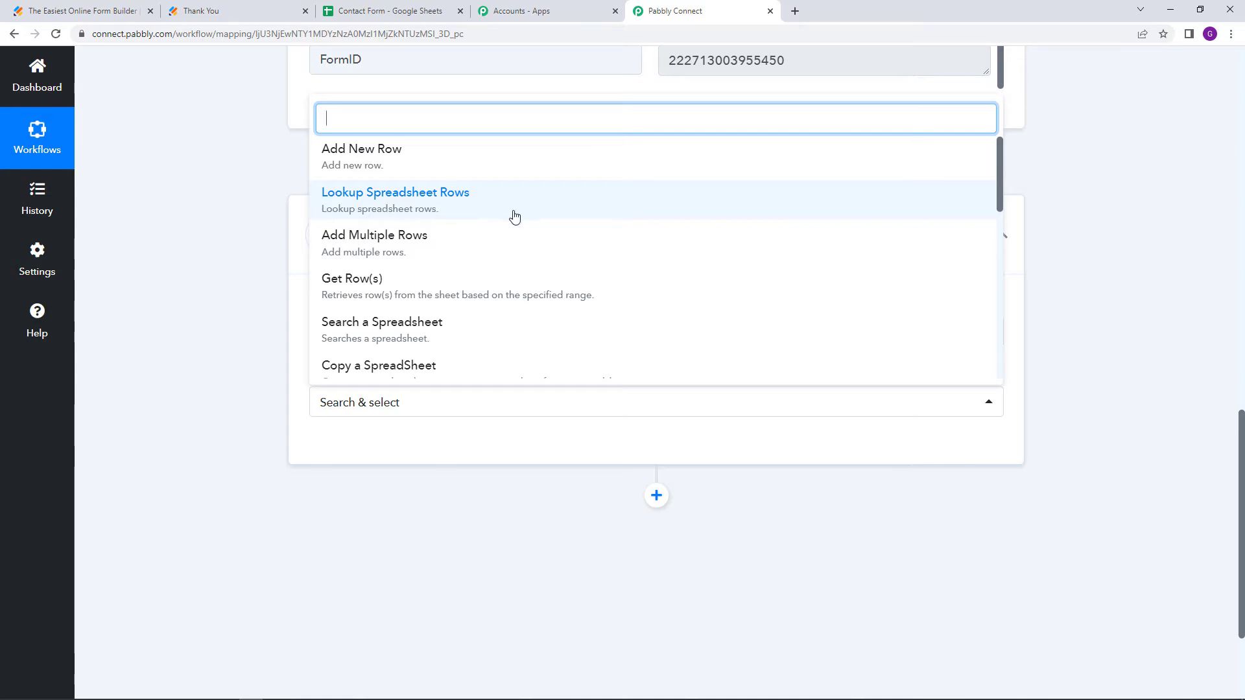
pyautogui.scroll(-1, 448, 255)
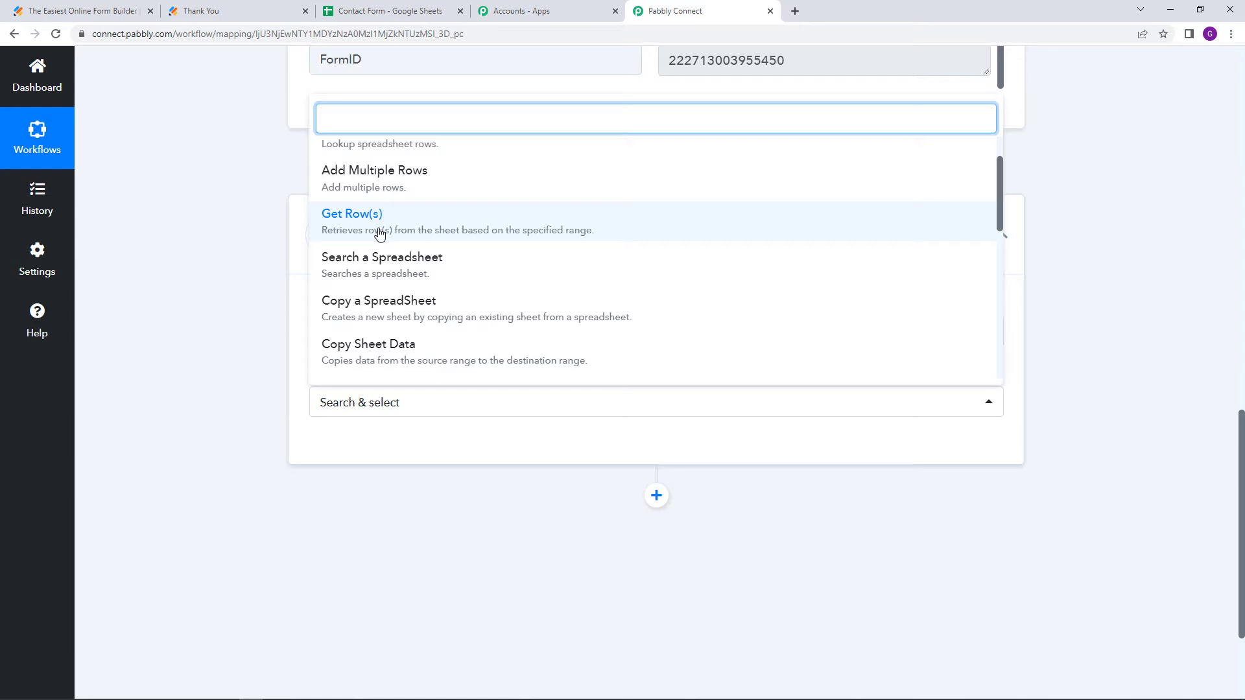
pyautogui.scroll(-7, 380, 233)
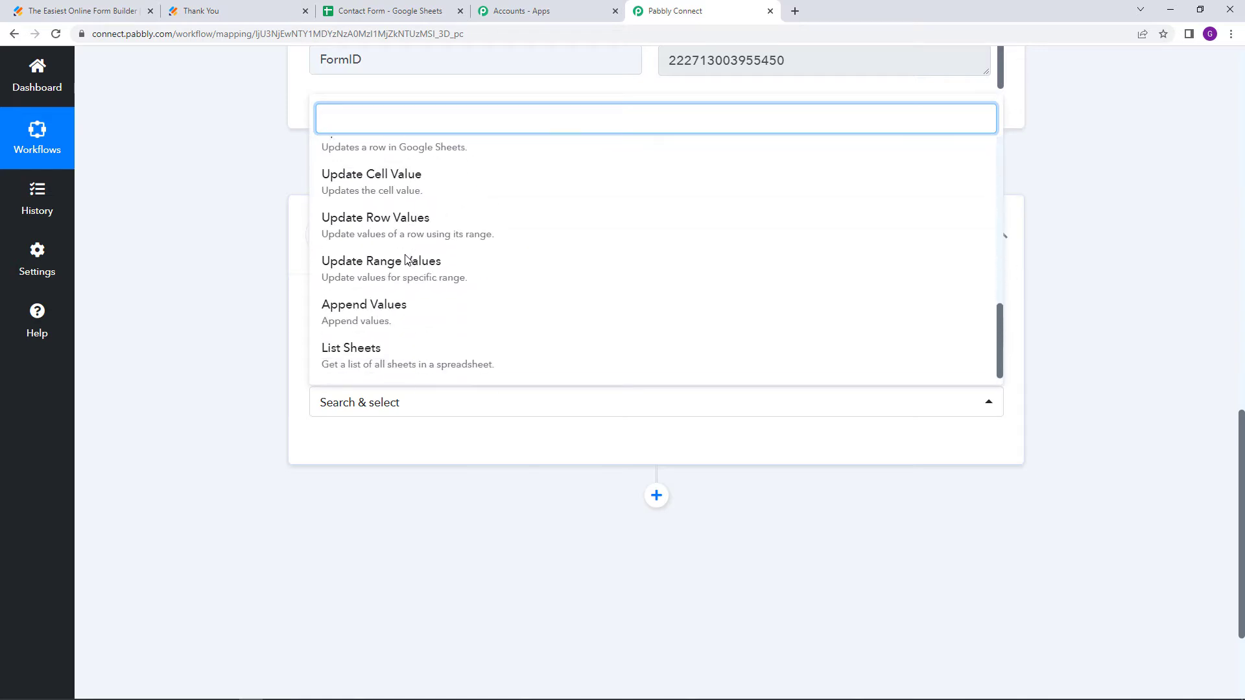
pyautogui.scroll(-3, 409, 272)
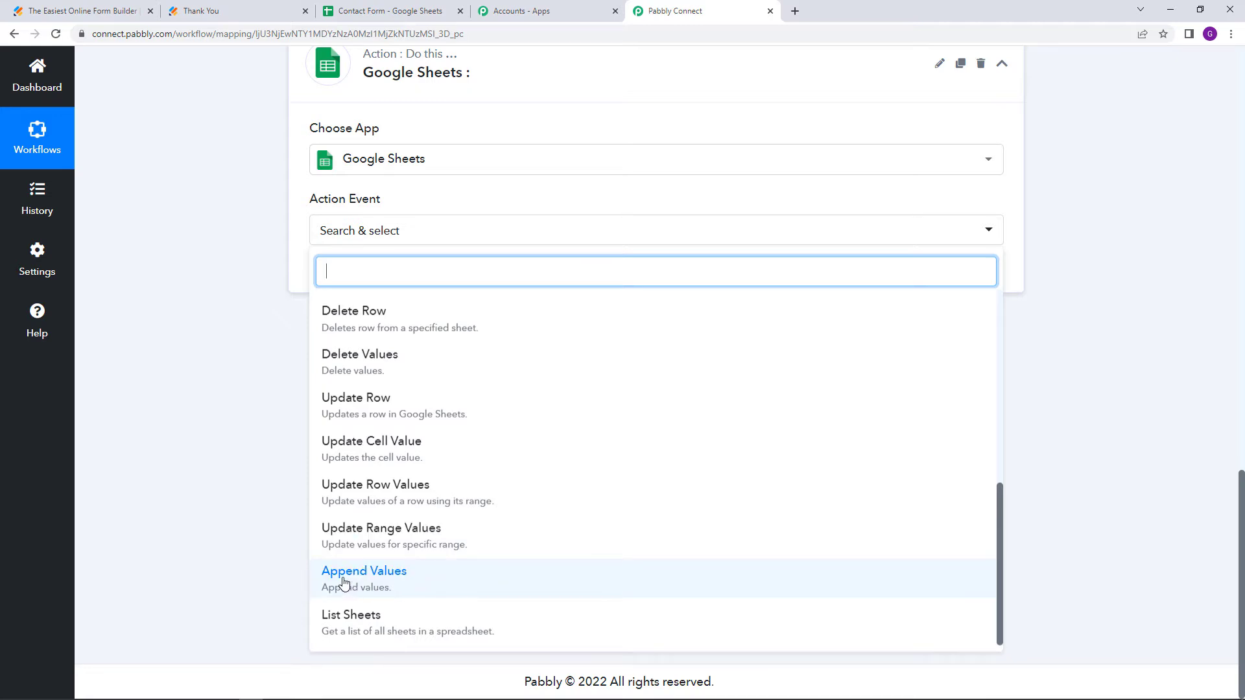
pyautogui.click(424, 588)
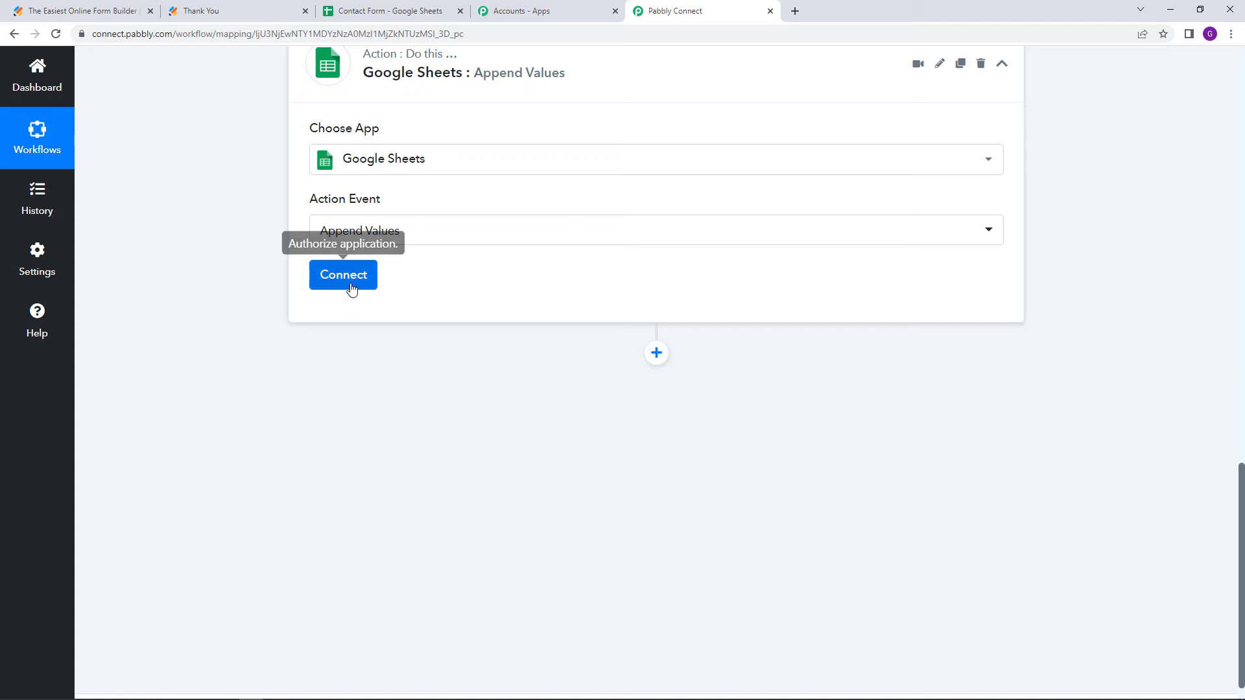
# Add a new Google Sheets connection by authorizing Pabbly Connect Sheets with the first listed Google account
pyautogui.click(350, 285)
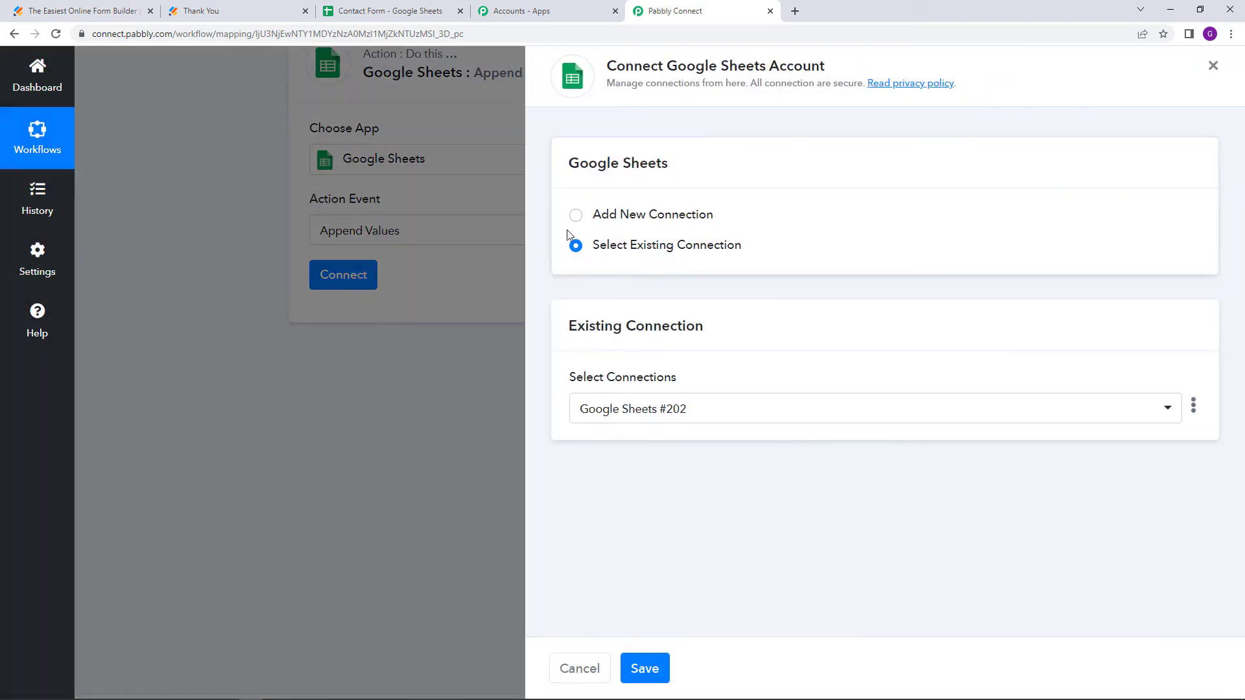
pyautogui.click(575, 216)
pyautogui.click(664, 387)
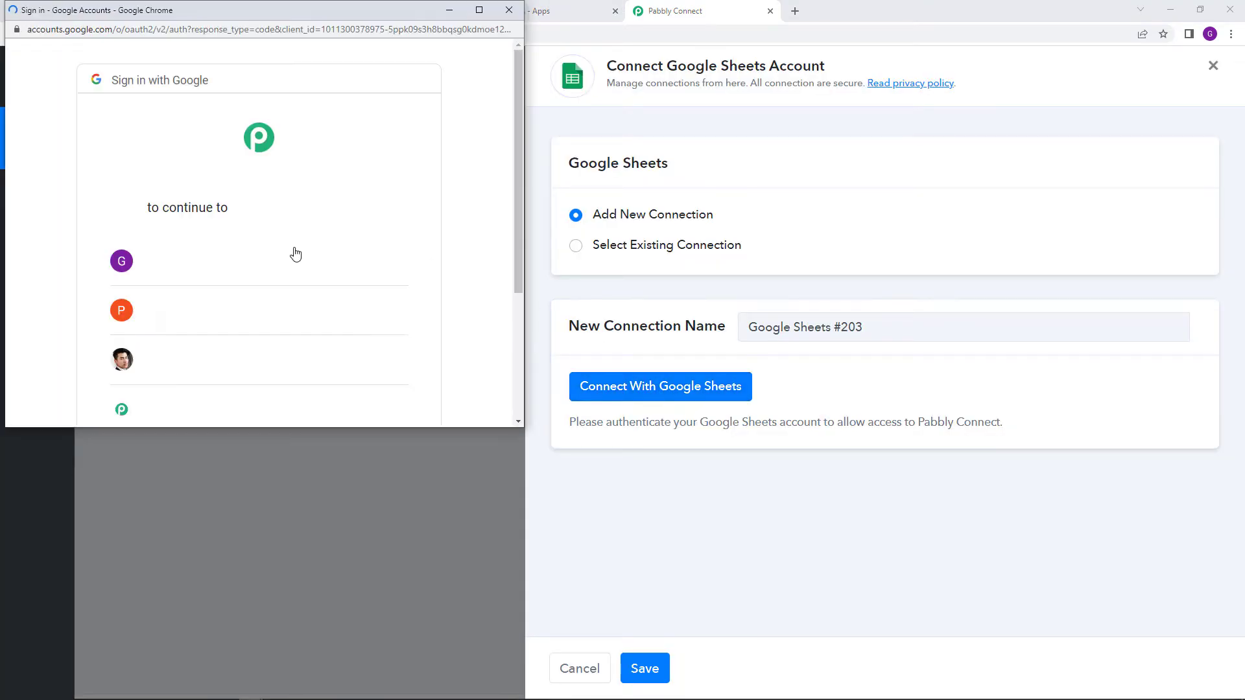
pyautogui.click(275, 266)
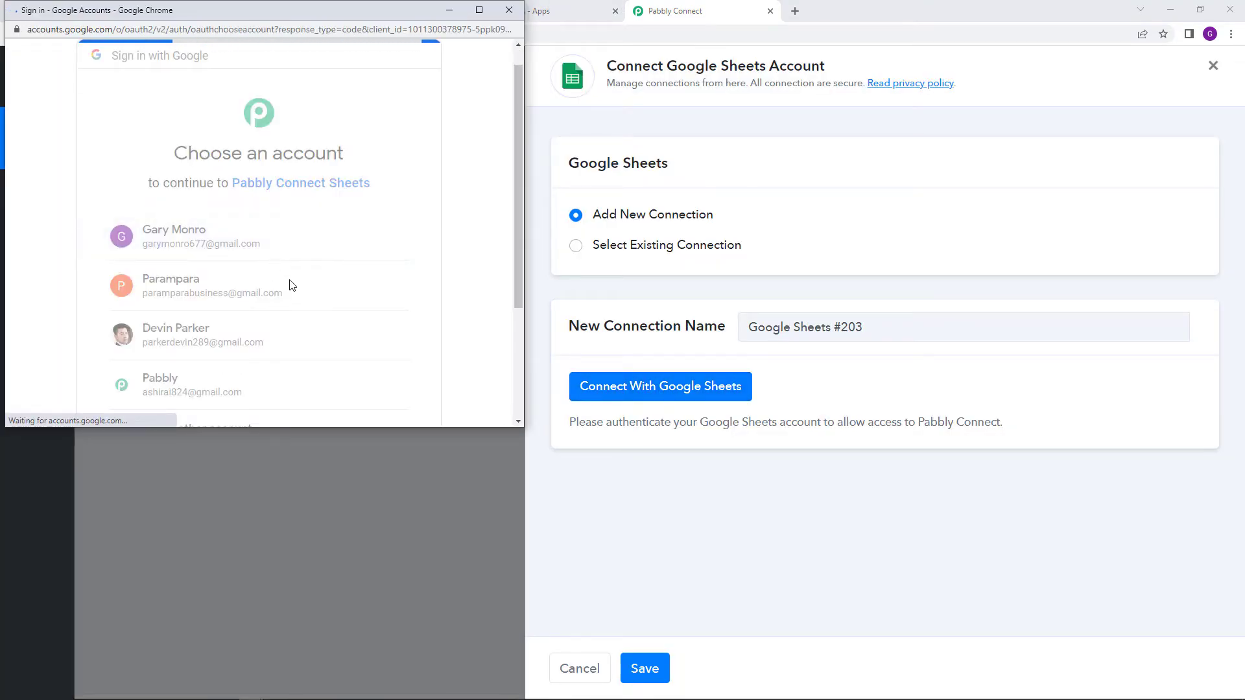
pyautogui.scroll(-5, 298, 291)
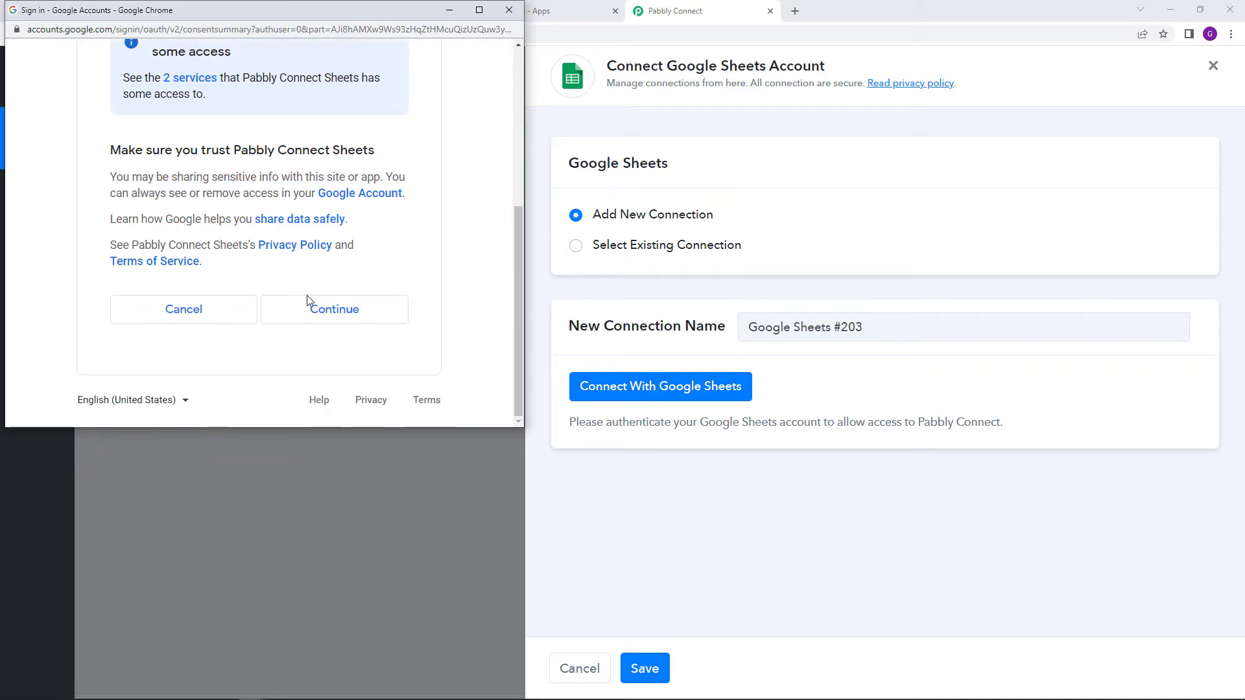
pyautogui.click(338, 316)
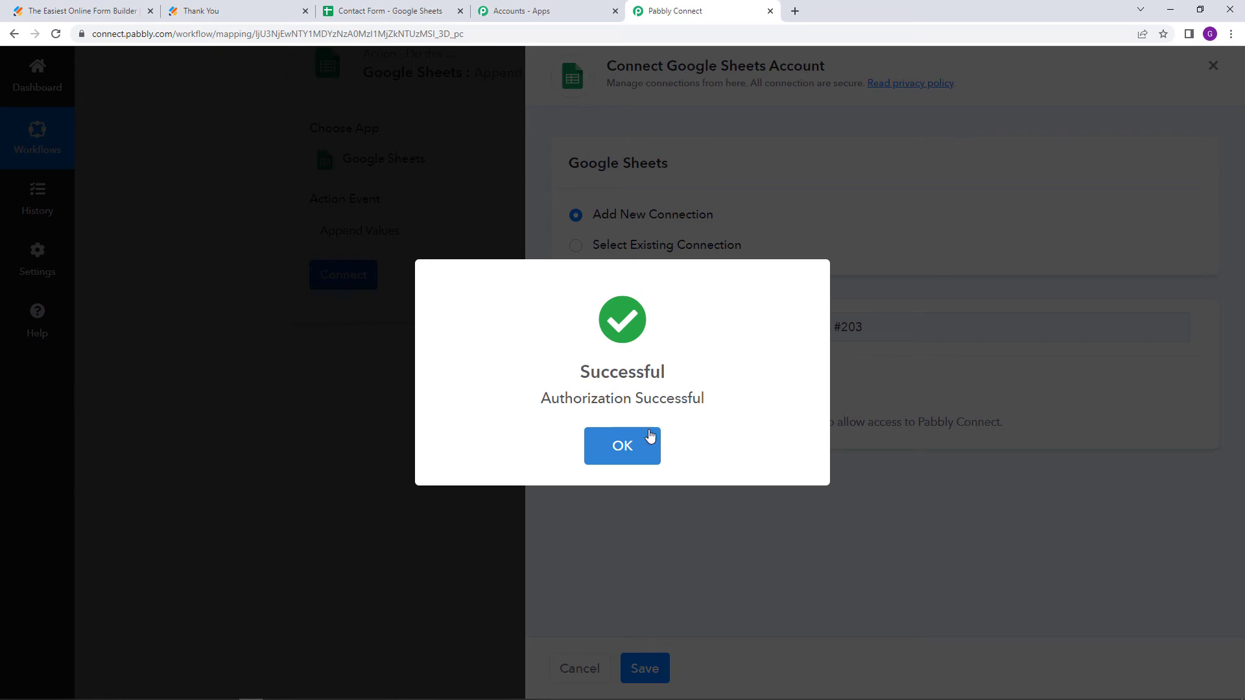
pyautogui.click(649, 432)
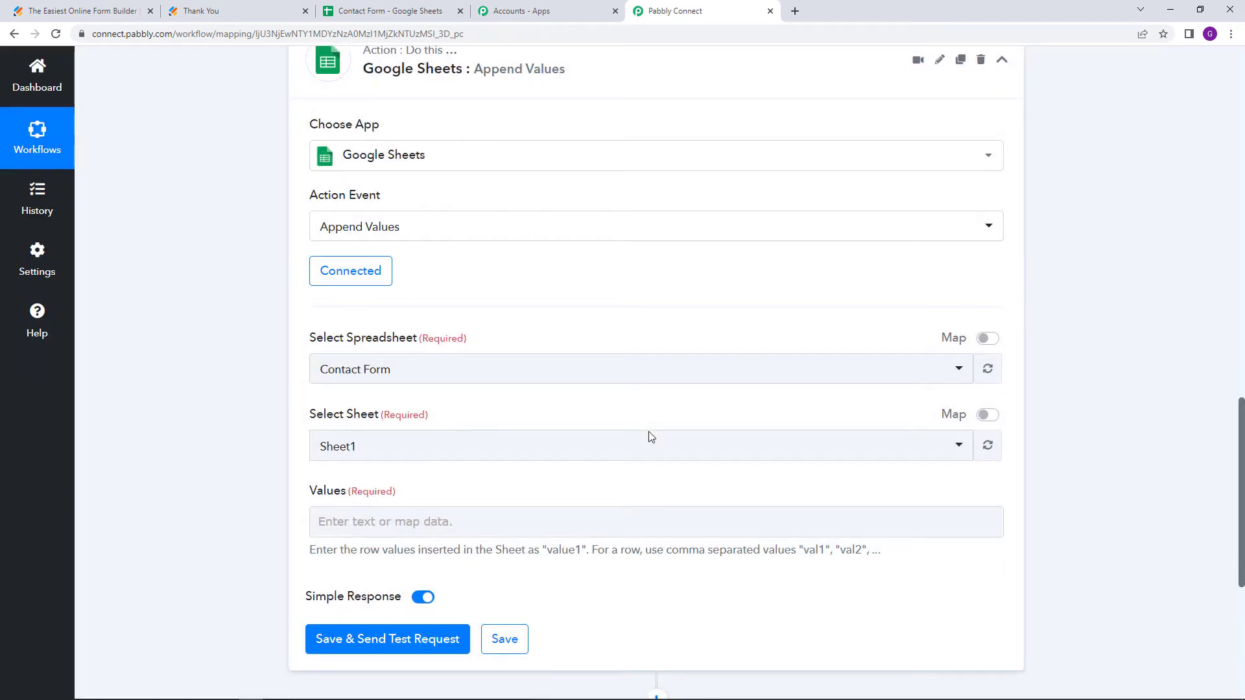
# Examine the selectable spreadsheets and check the Contact Form spreadsheet in Google Sheets before returning to Pabbly Connect
pyautogui.scroll(-1, 651, 437)
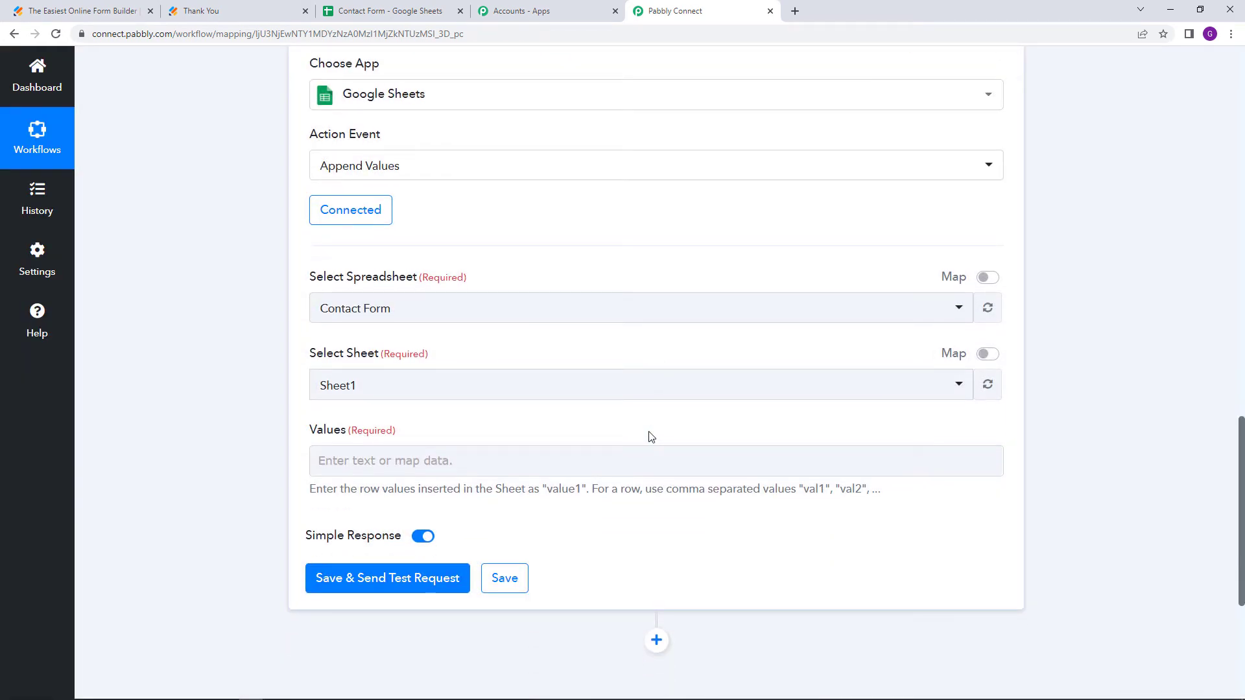
pyautogui.scroll(1, 651, 437)
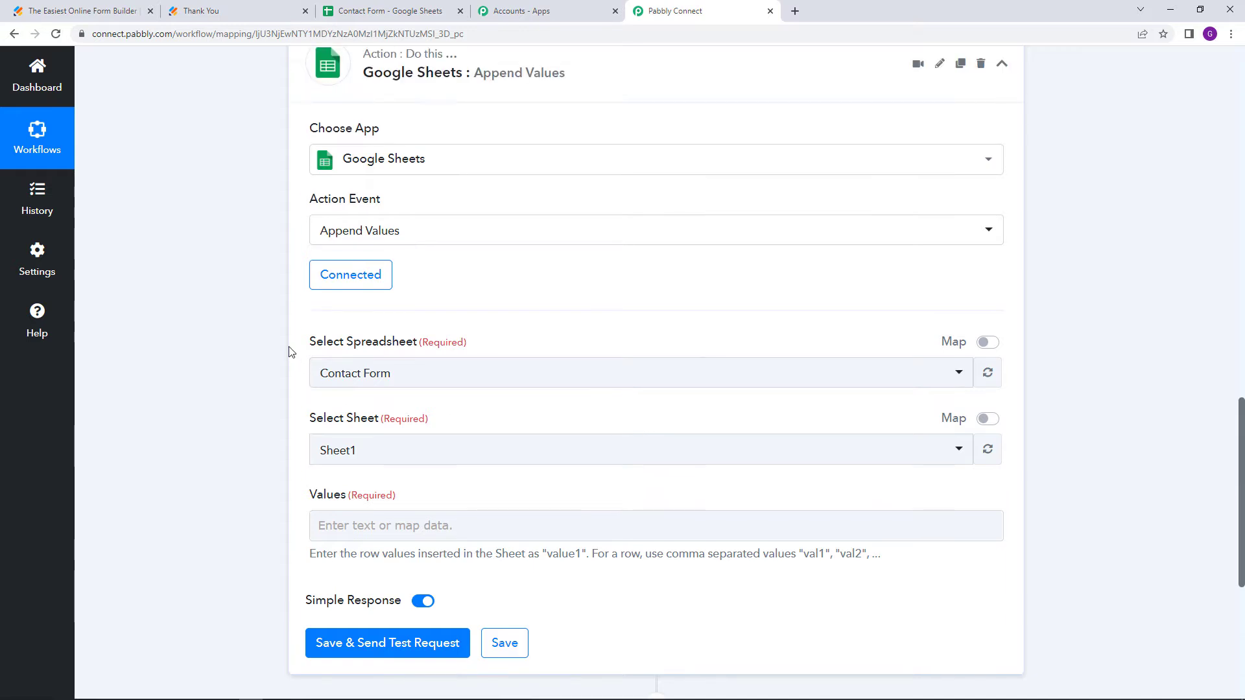
pyautogui.moveTo(312, 349); pyautogui.dragTo(419, 356)
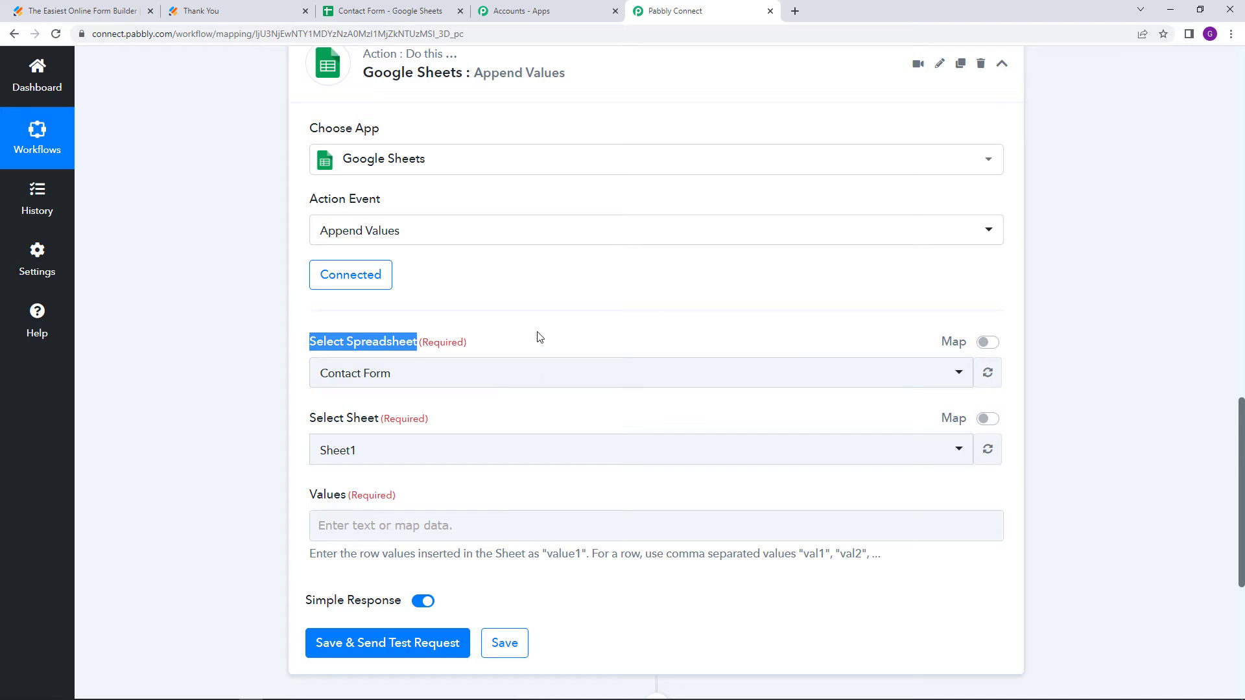
pyautogui.click(611, 373)
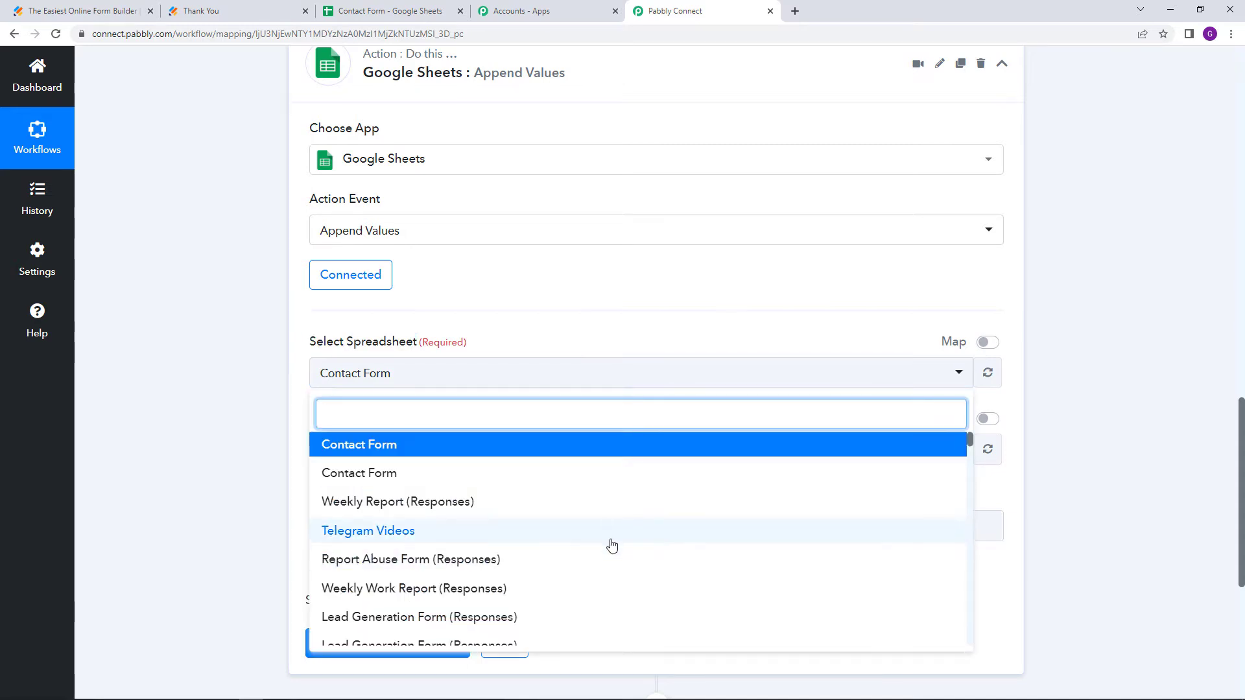
pyautogui.scroll(-3, 612, 516)
pyautogui.scroll(3, 597, 547)
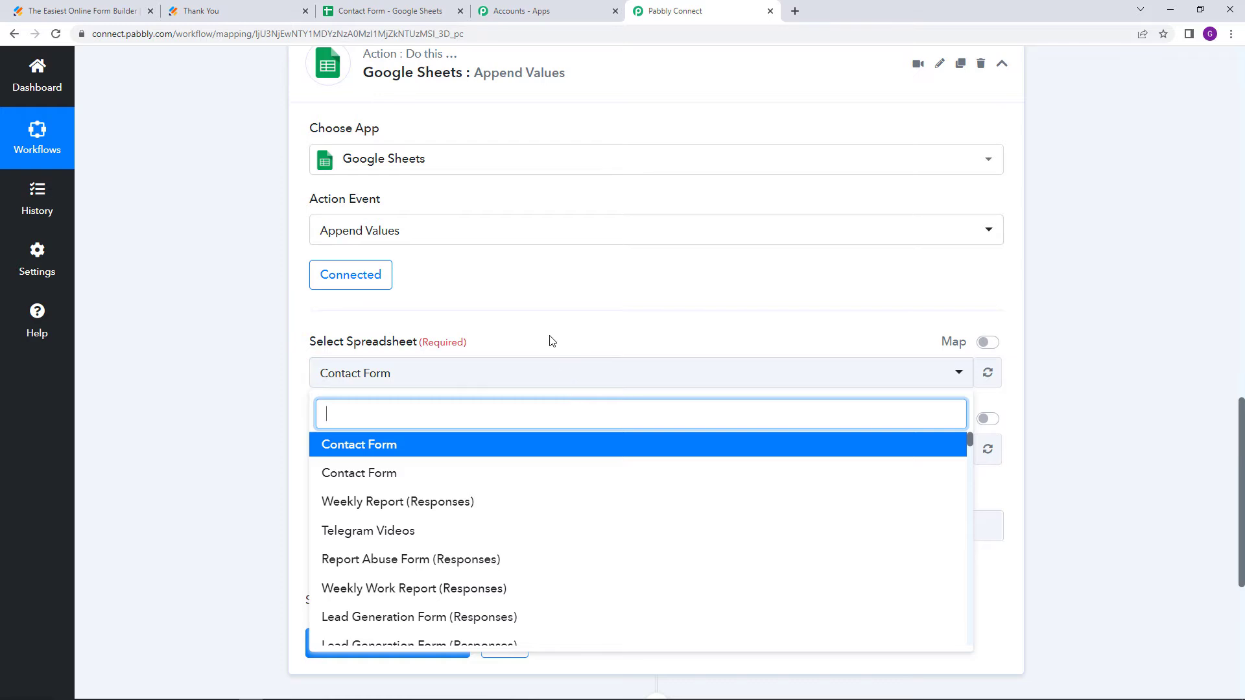
pyautogui.click(373, 3)
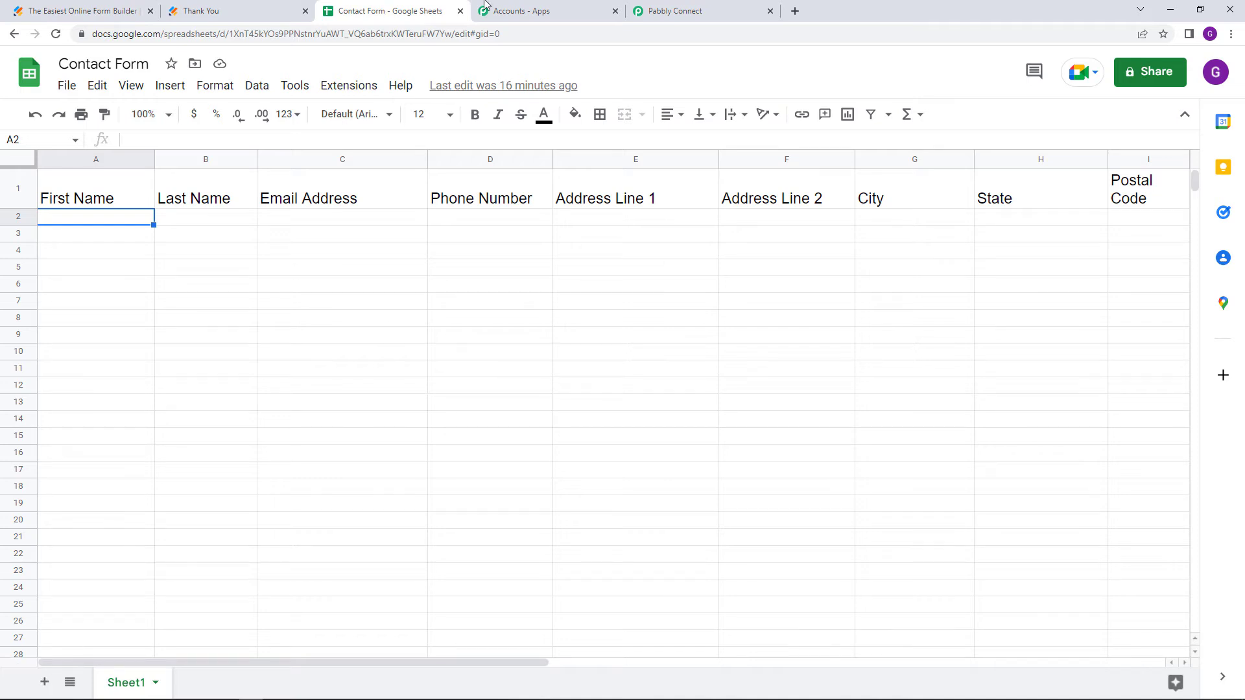
pyautogui.click(688, 9)
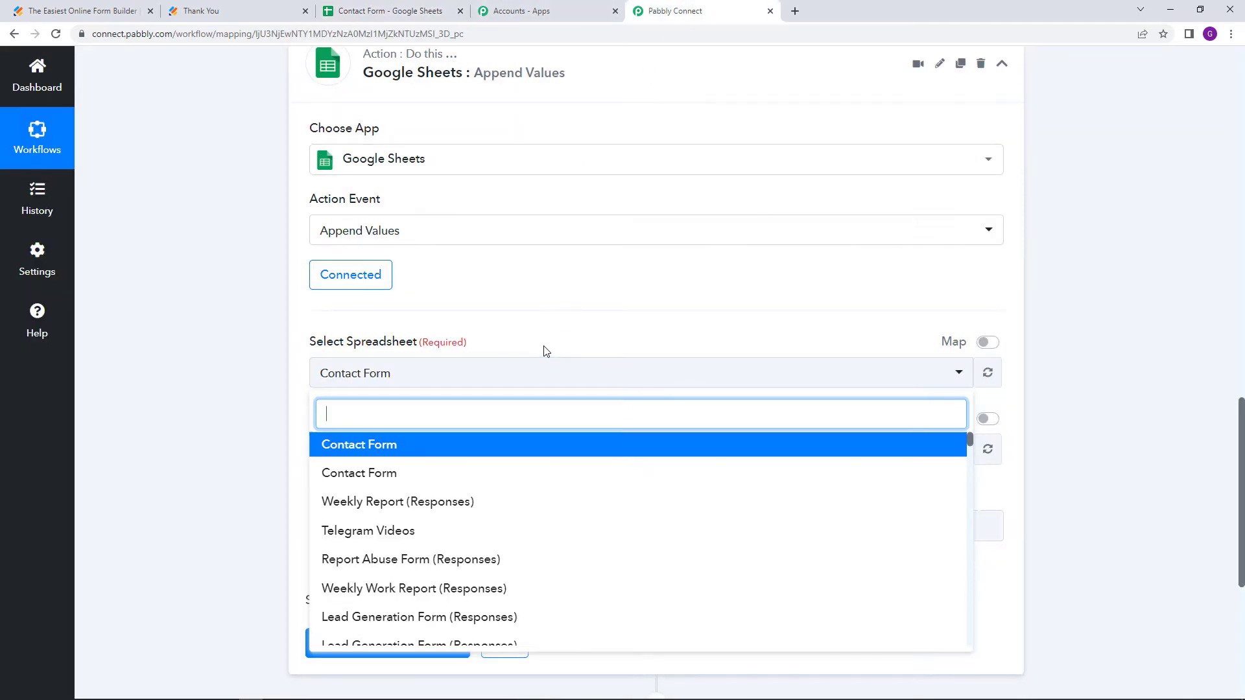
pyautogui.click(573, 322)
pyautogui.scroll(-2, 573, 325)
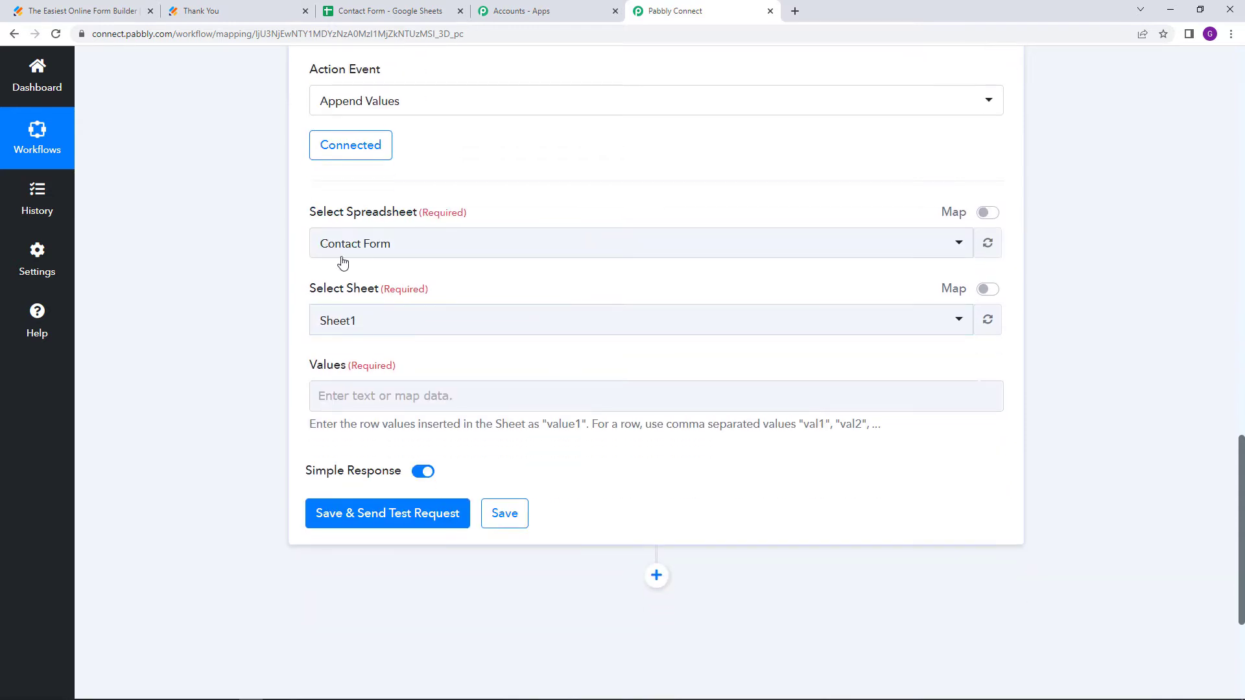
# Select the Contact Form spreadsheet and keep Sheet1 as the target sheet for the appended values
pyautogui.click(411, 244)
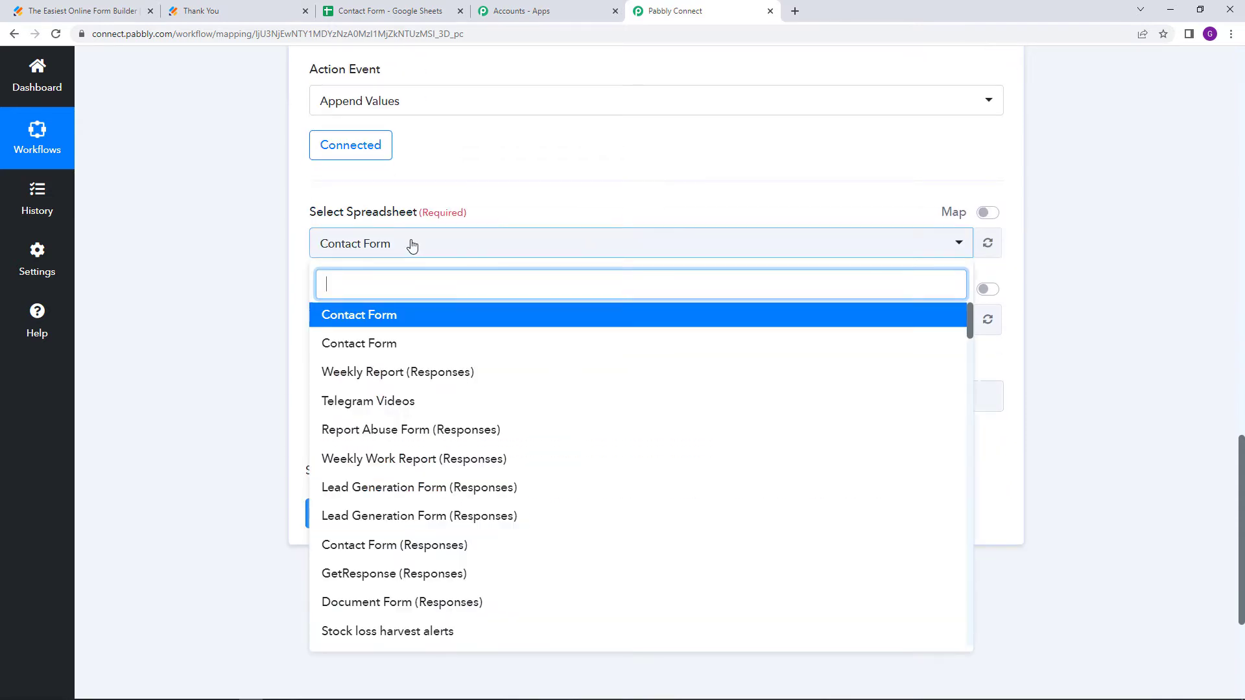
pyautogui.click(387, 324)
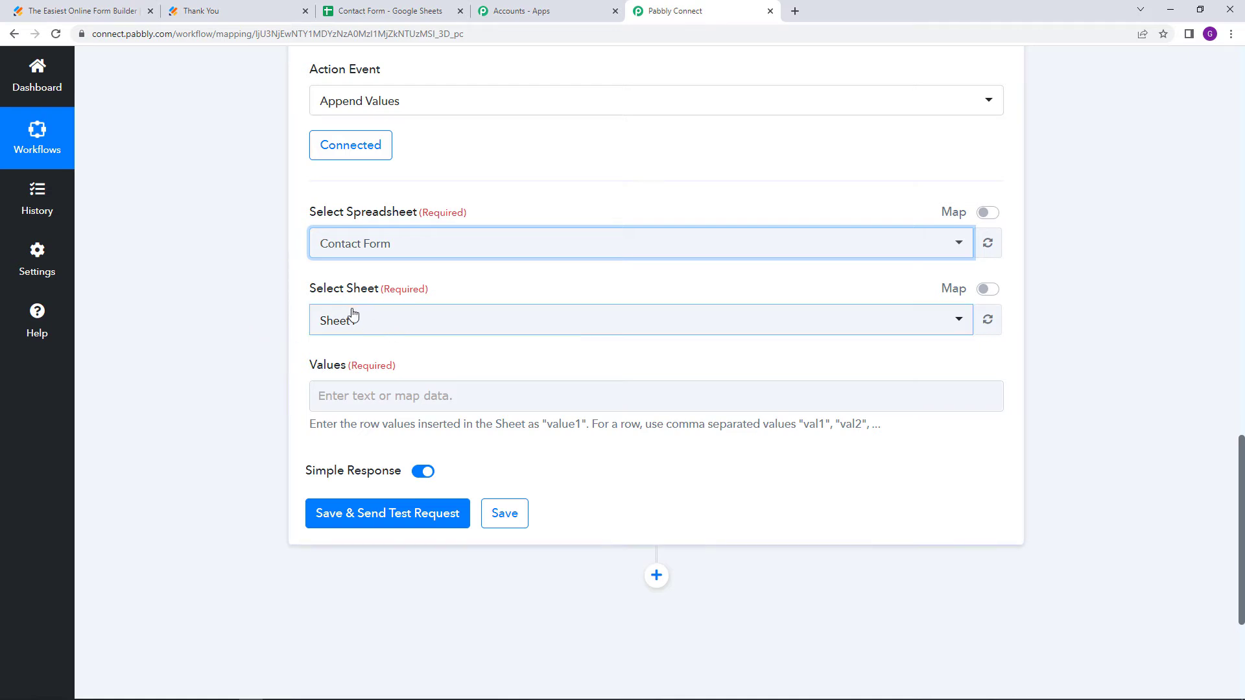
pyautogui.click(385, 324)
pyautogui.click(385, 324)
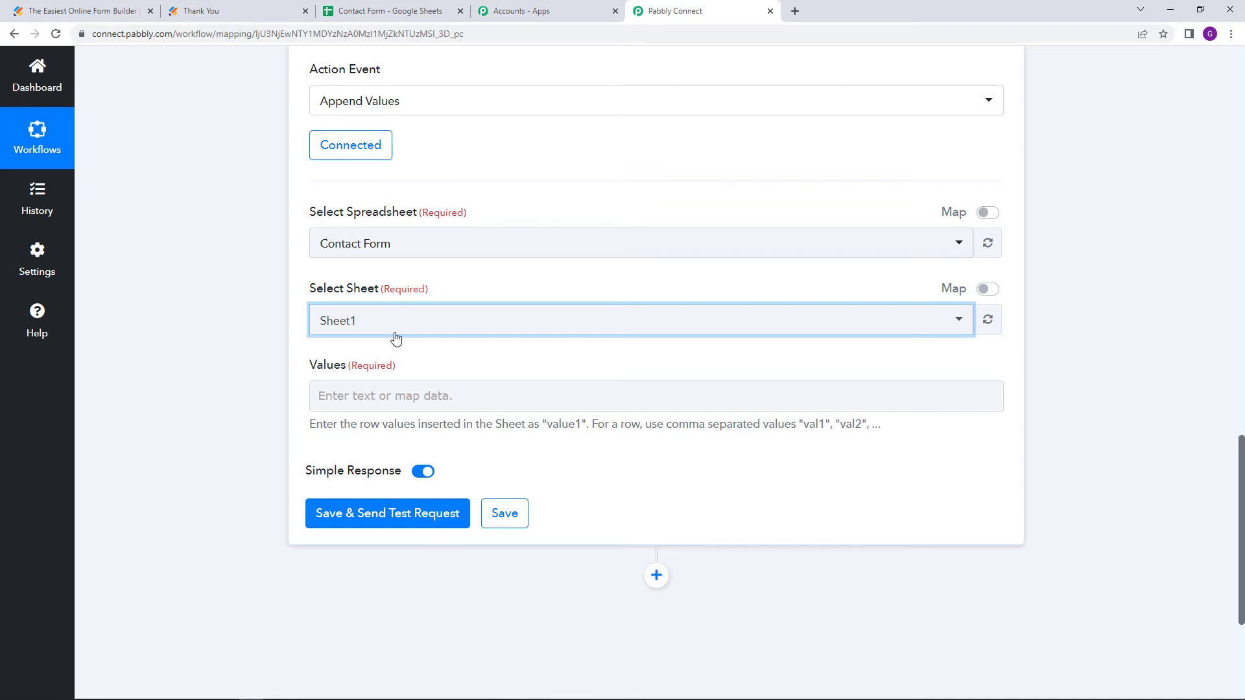
pyautogui.click(446, 330)
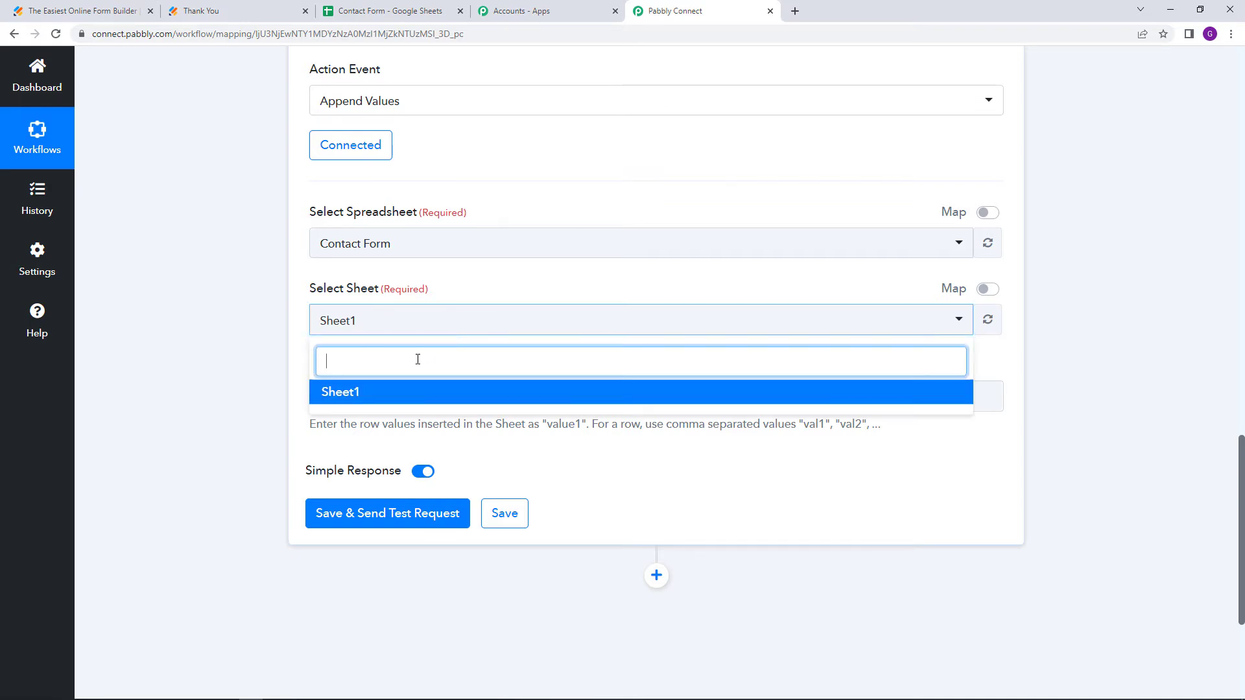
pyautogui.click(259, 413)
# Review the received Jotform response fields that can supply the required row values, from the address entries to the form ID
pyautogui.scroll(-2, 259, 413)
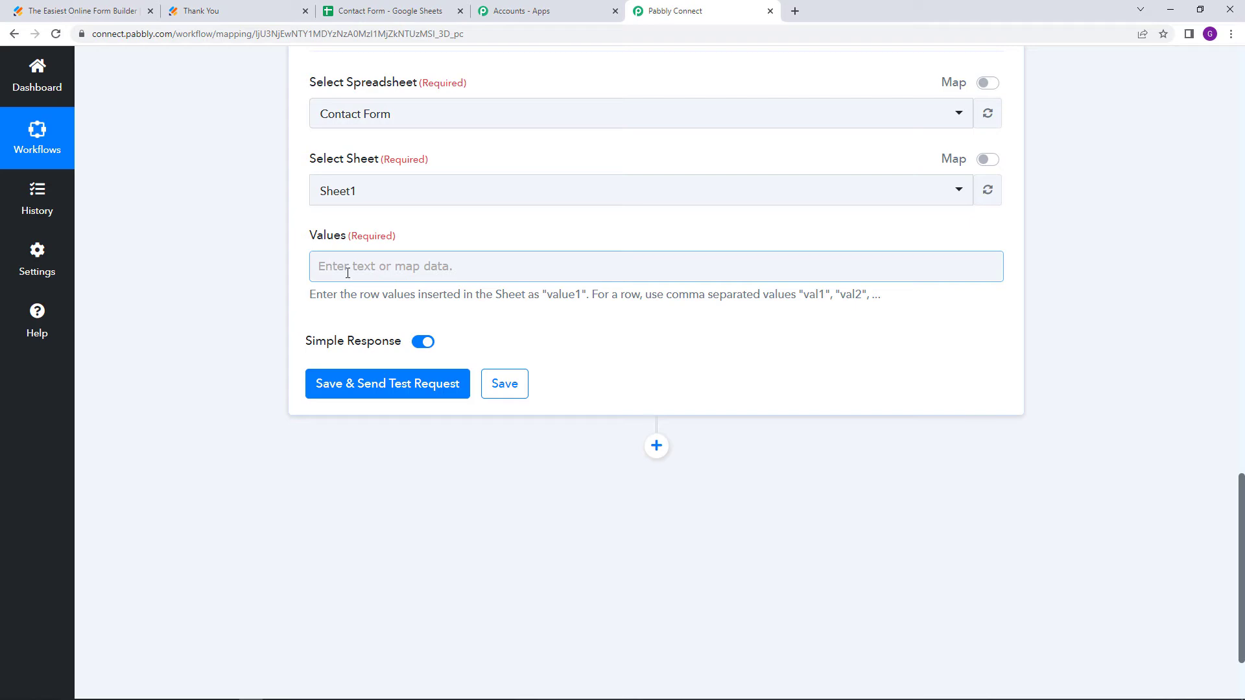
pyautogui.scroll(10, 672, 364)
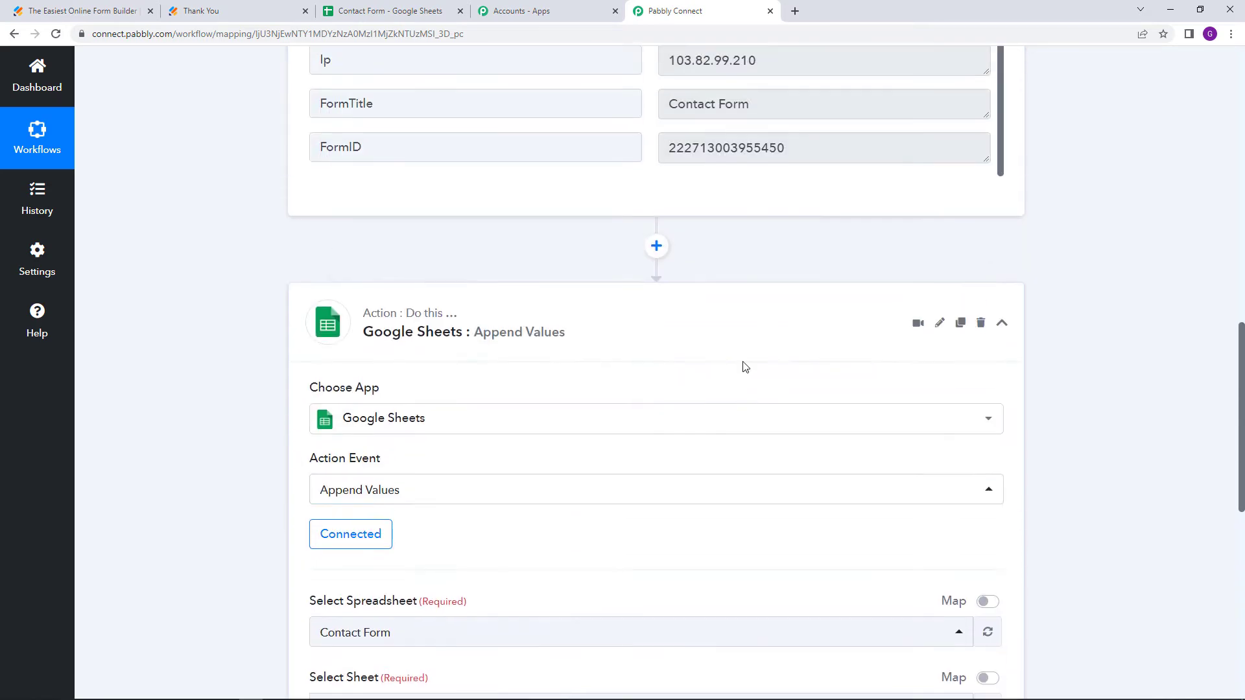
pyautogui.scroll(8, 790, 321)
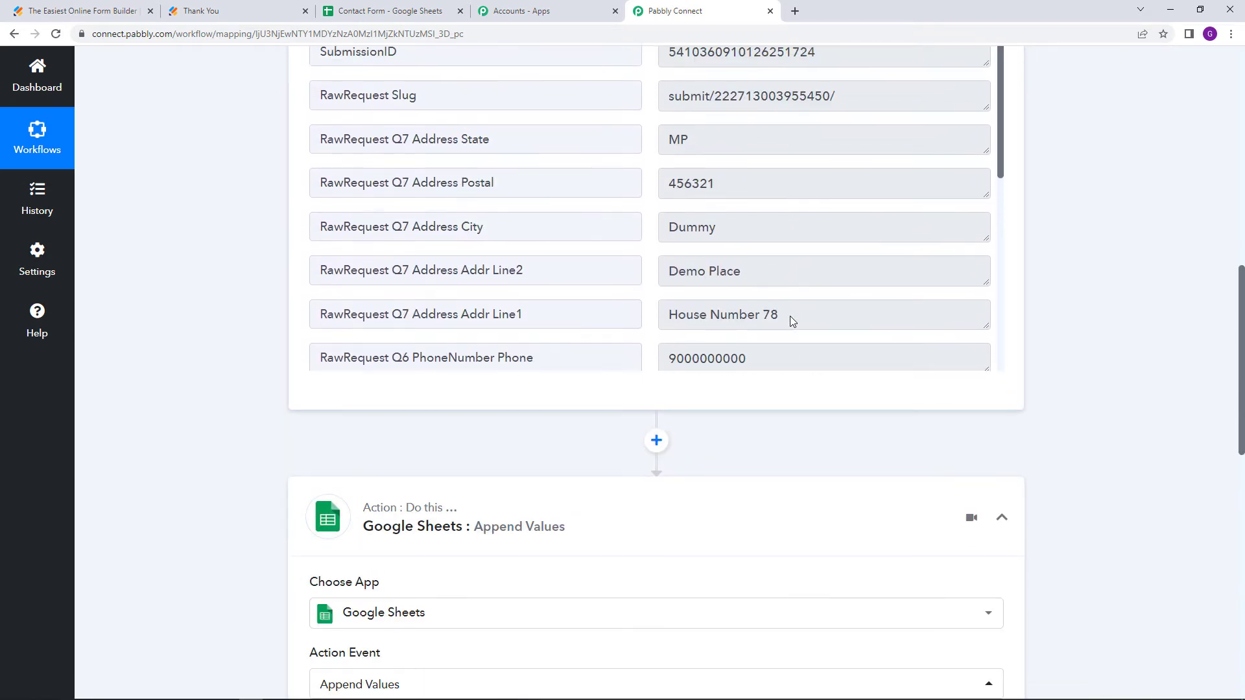
pyautogui.scroll(1, 905, 219)
pyautogui.scroll(1, 1102, 283)
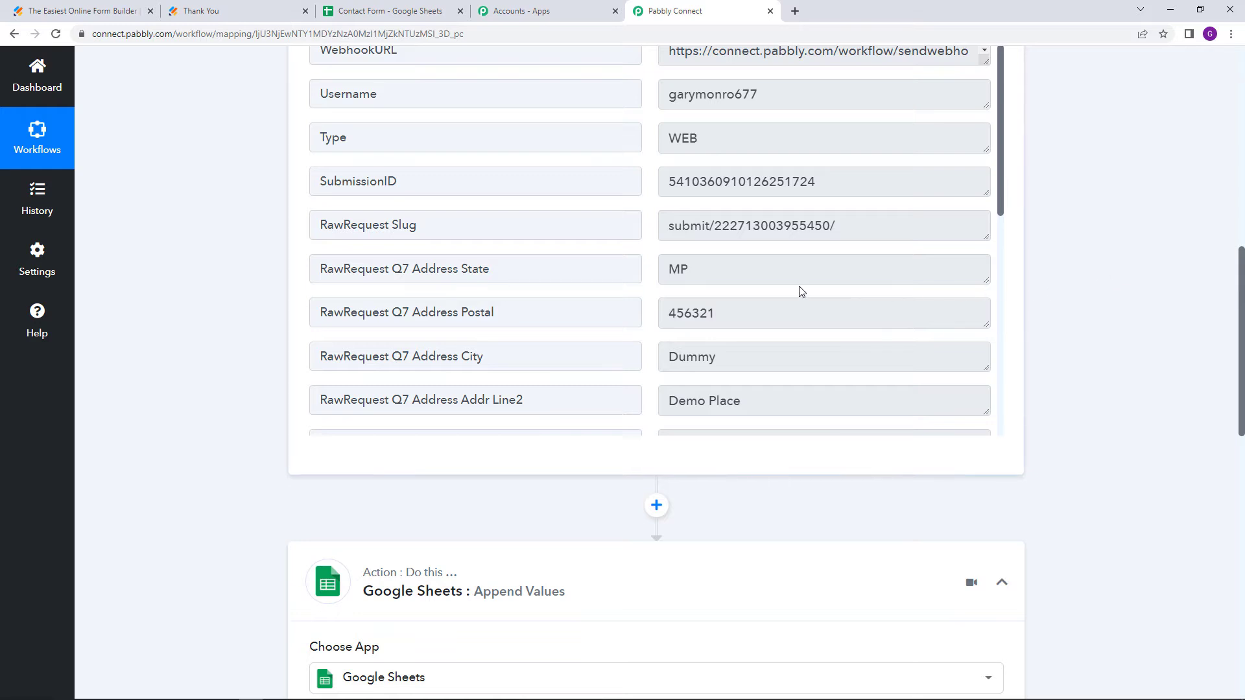
pyautogui.scroll(-1, 791, 285)
pyautogui.scroll(-2, 665, 217)
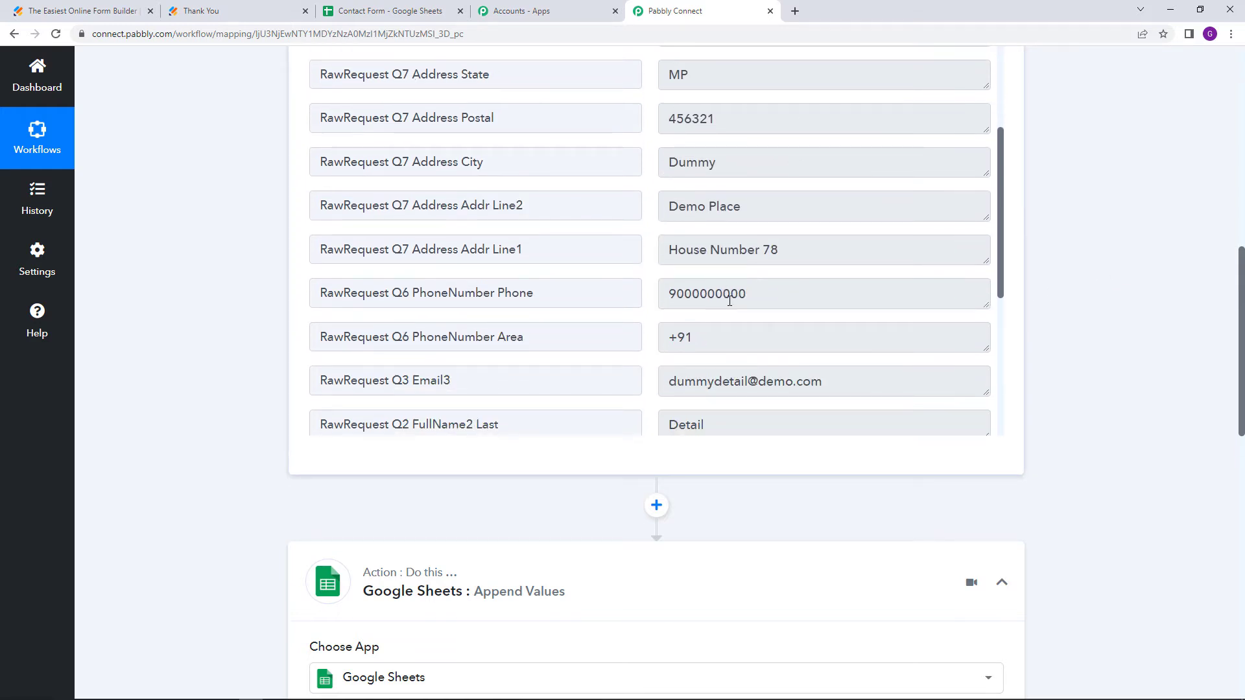
pyautogui.scroll(-2, 723, 320)
pyautogui.scroll(-3, 722, 320)
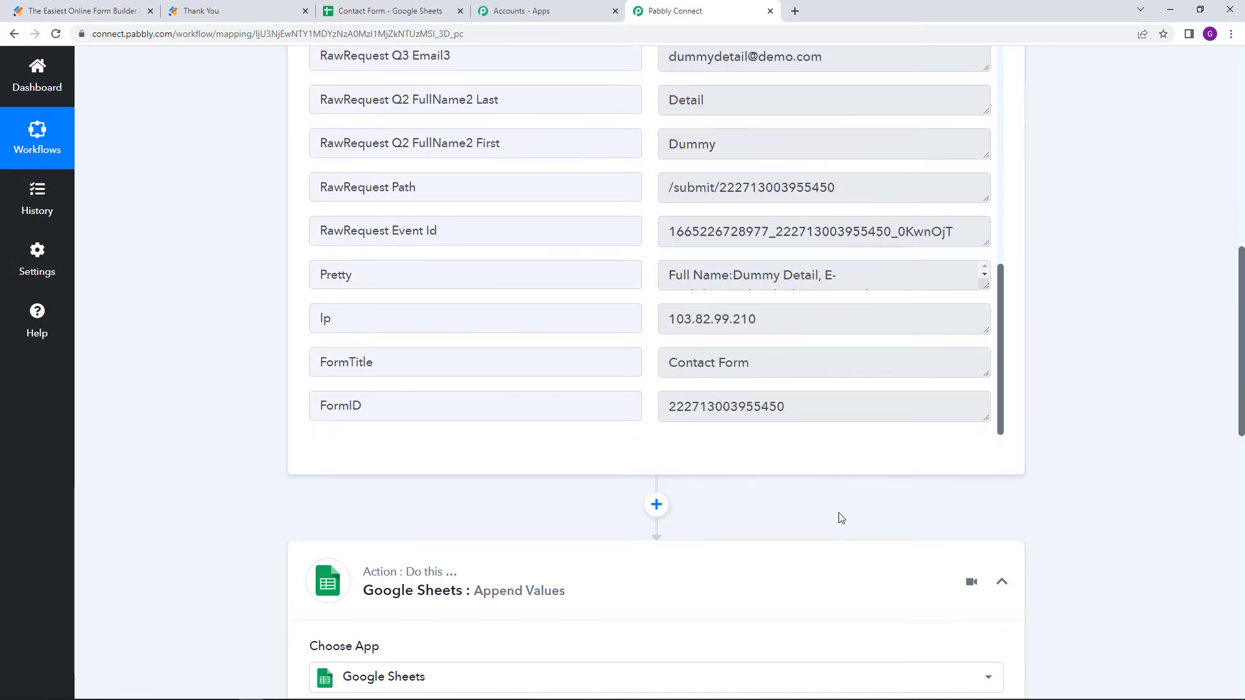
pyautogui.scroll(-1, 837, 516)
# Check the column headings in the Contact Form sheet, and compare them with the Values field and the received response in Pabbly Connect
pyautogui.click(348, 5)
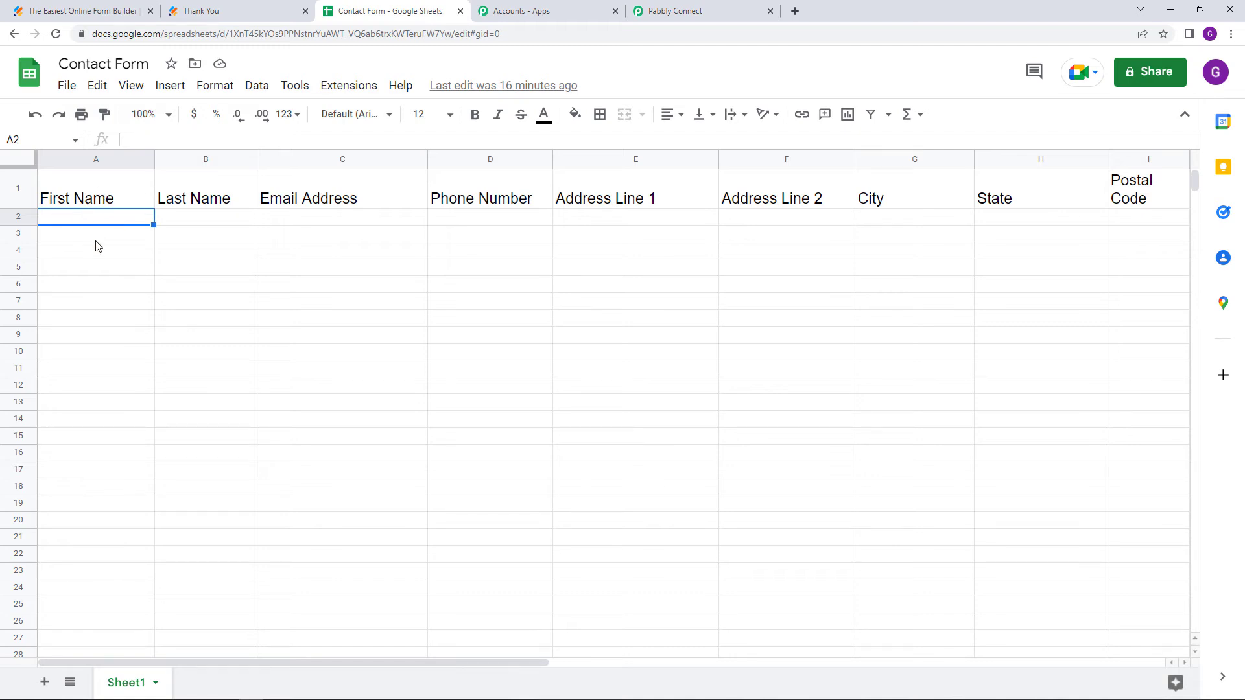
pyautogui.click(689, 8)
pyautogui.scroll(-8, 504, 369)
pyautogui.scroll(-1, 504, 374)
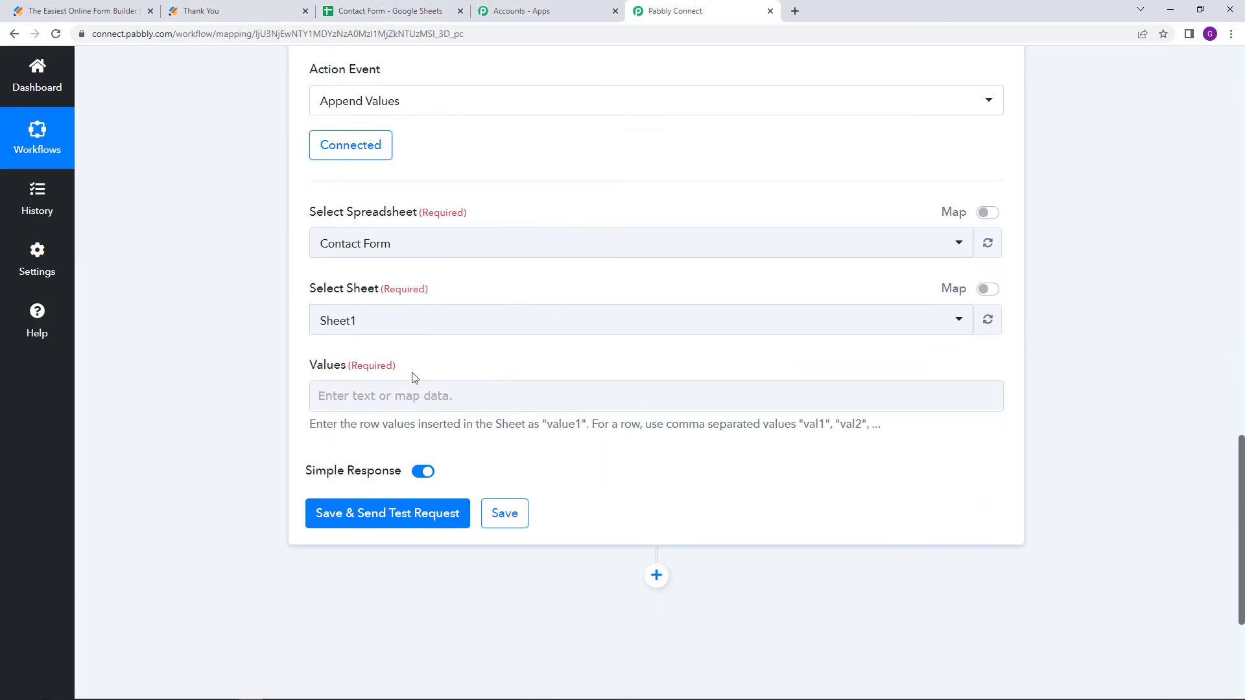
pyautogui.scroll(12, 421, 388)
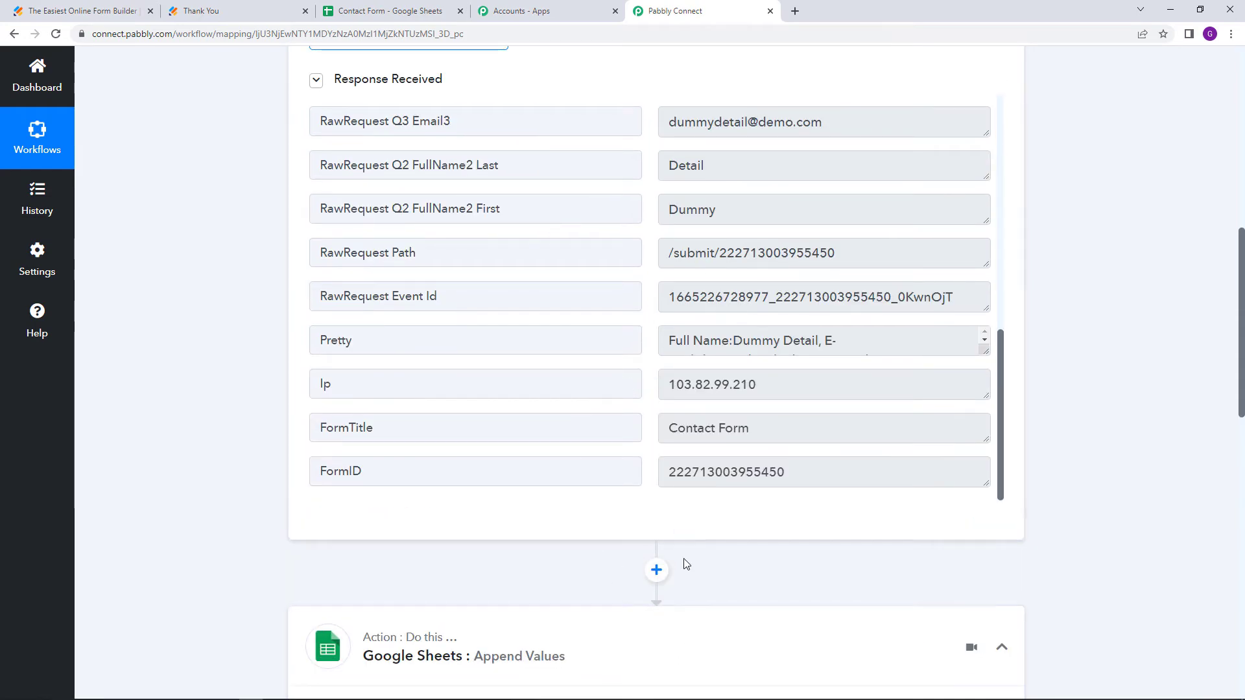
# Copy the quoted sample "value1" from the hint under the Values field and paste it into that field
pyautogui.scroll(-11, 688, 564)
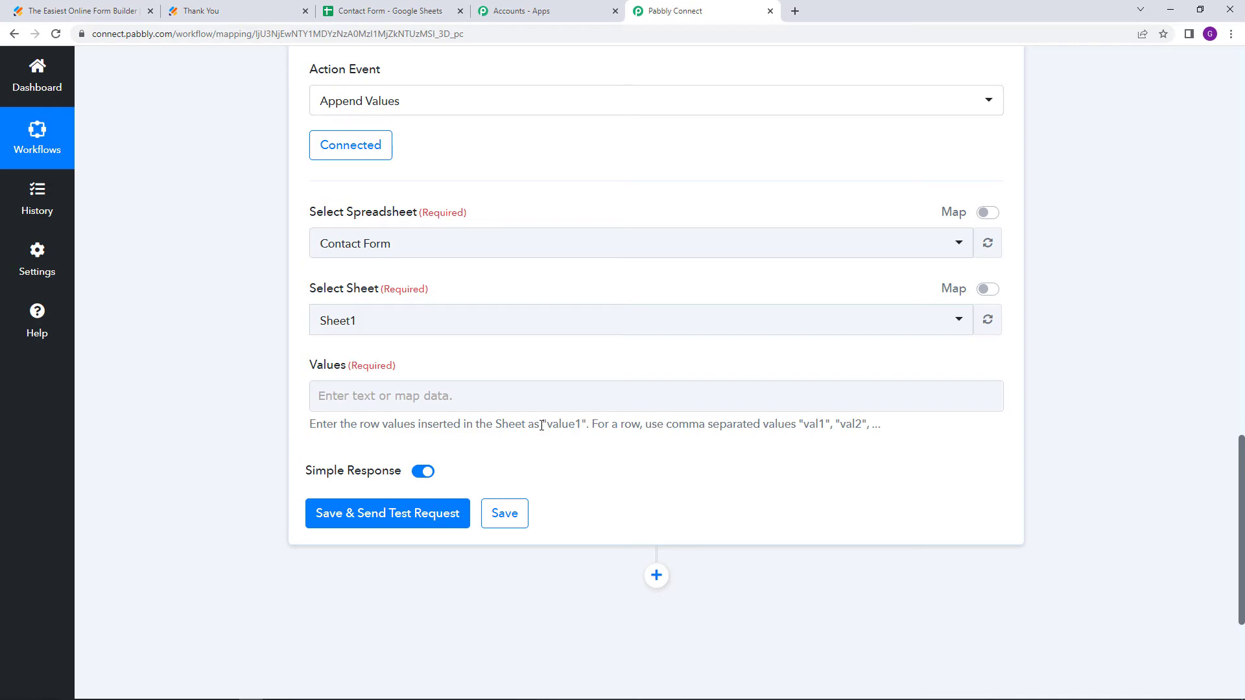
pyautogui.moveTo(550, 423); pyautogui.dragTo(590, 438)
pyautogui.rightClick(576, 428)
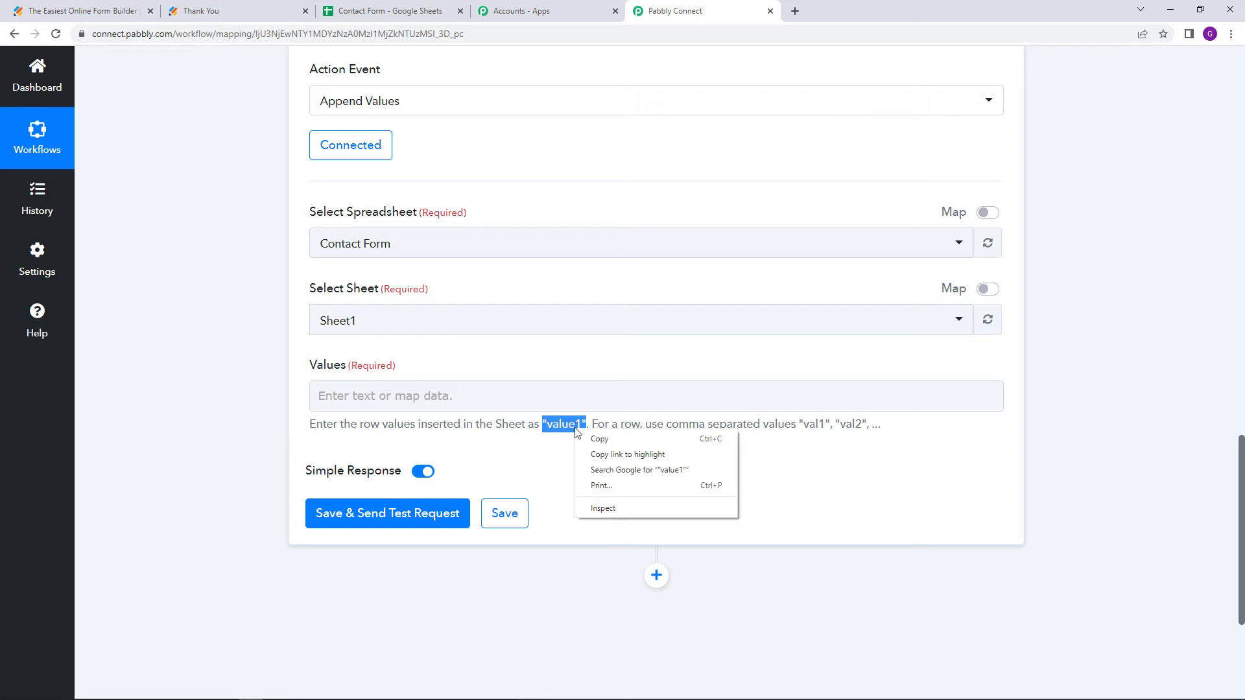
pyautogui.click(635, 439)
pyautogui.rightClick(444, 395)
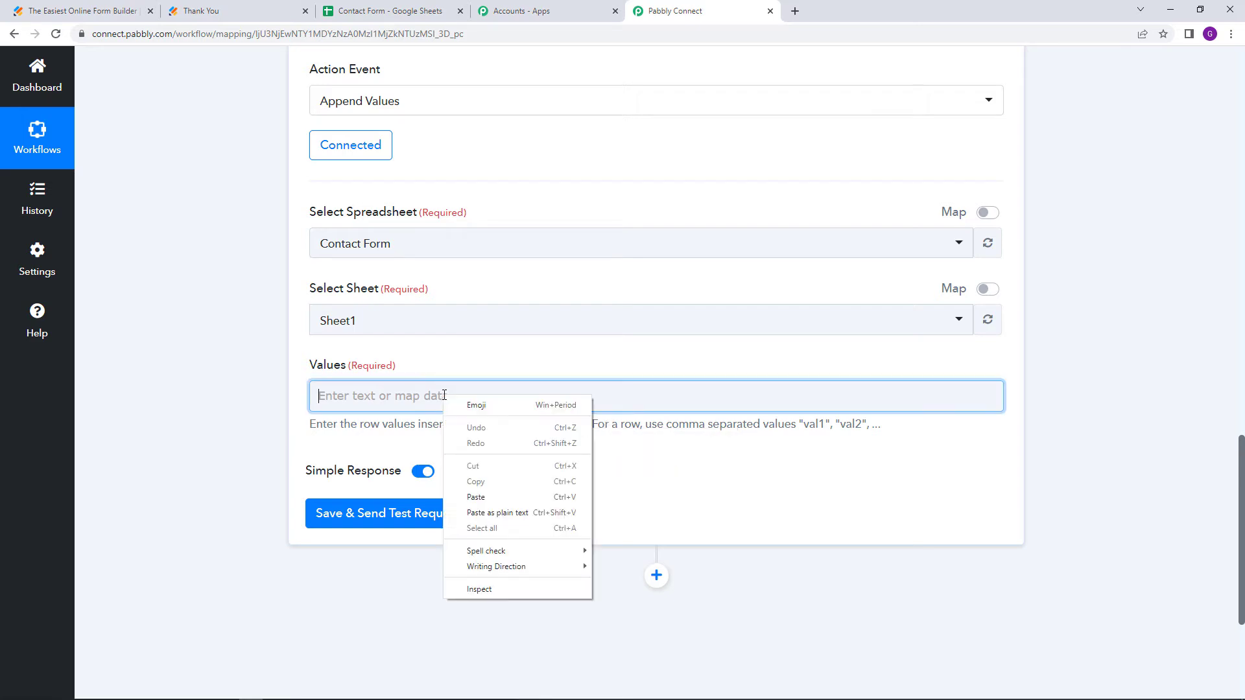
pyautogui.click(528, 494)
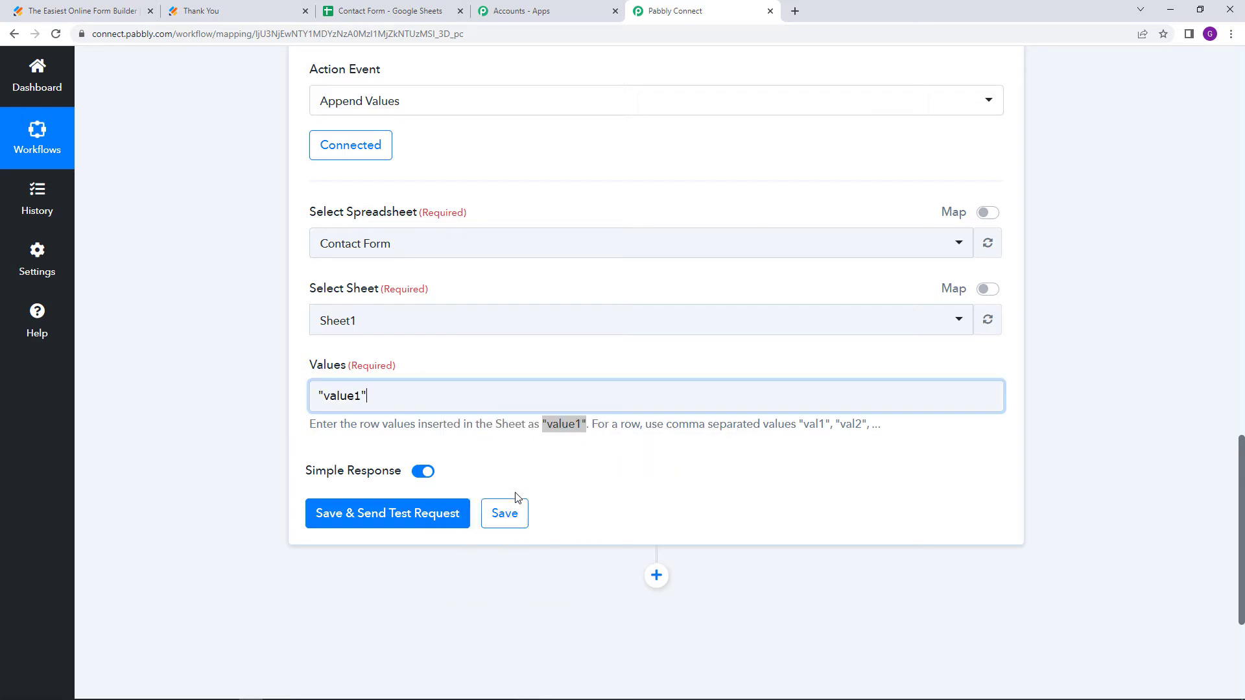
# Delete the value1 text inside the quotation marks in the Values field, keeping the empty pair of quotes
pyautogui.click(359, 397)
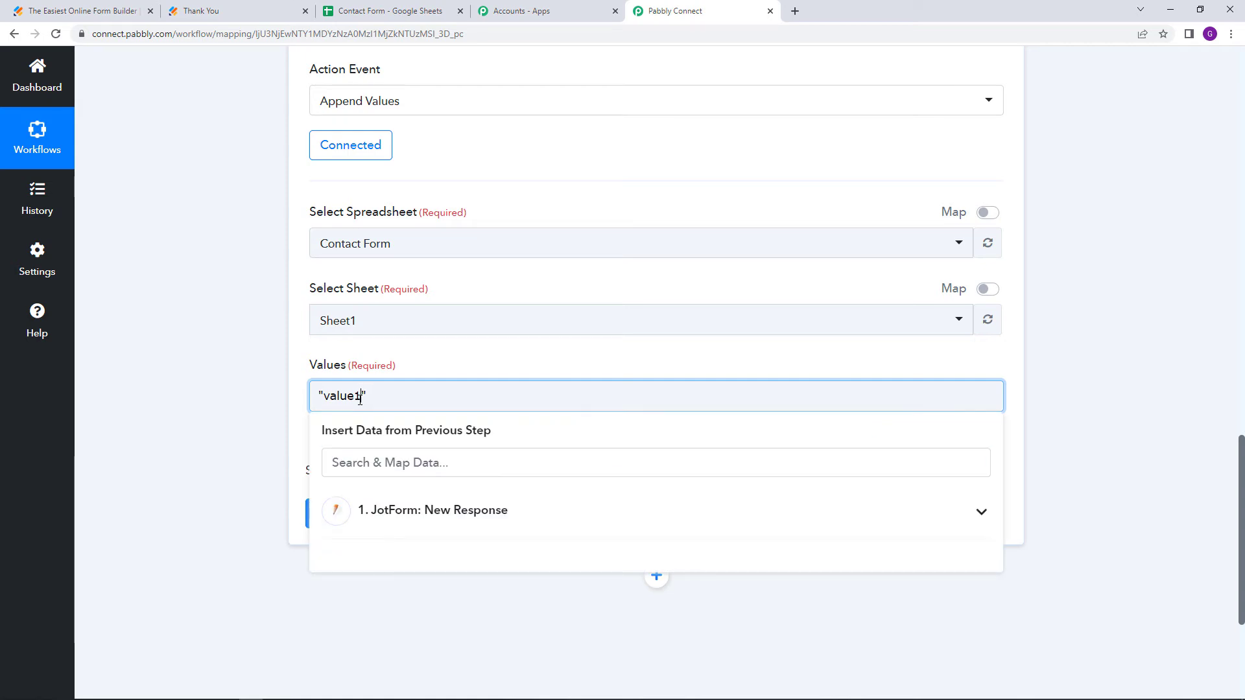
pyautogui.press('BackSpace')
pyautogui.press('BackSpace')
pyautogui.press('BackSpace')
pyautogui.press('BackSpace')
pyautogui.press('BackSpace')
# Check the first column heading in the Contact Form sheet, and map RawRequest Q2 FullName2 First between the quotation marks in the Values field
pyautogui.click(376, 12)
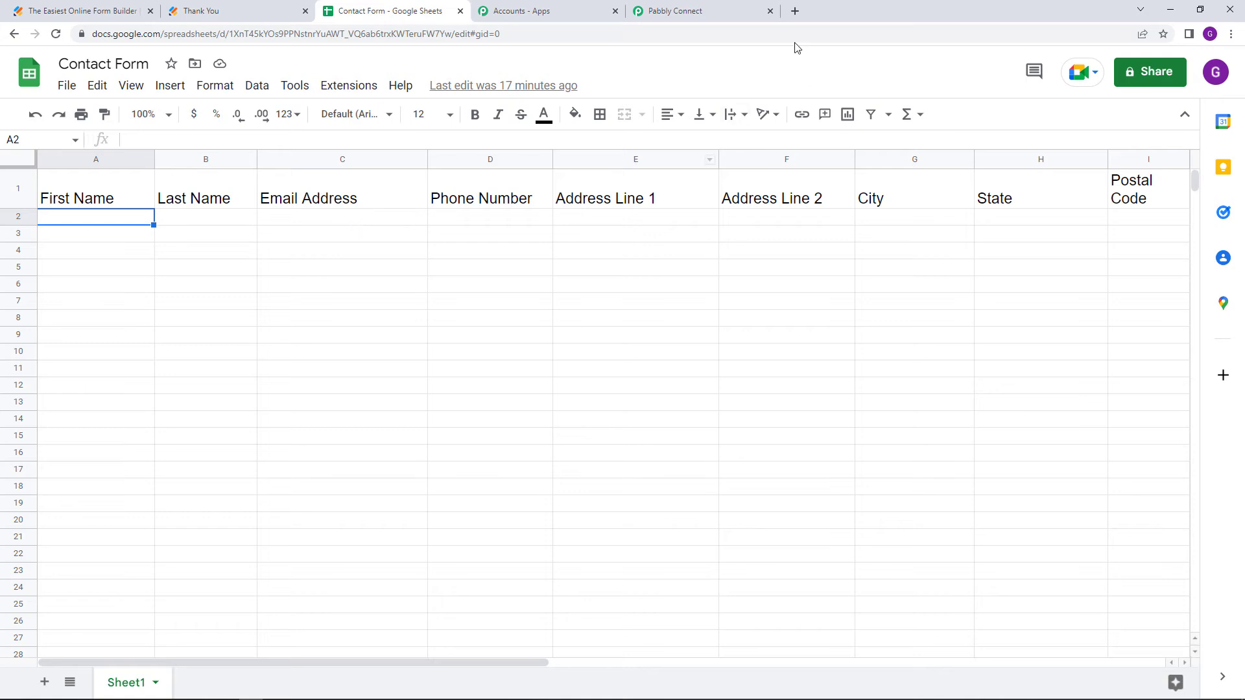
pyautogui.click(687, 10)
pyautogui.click(326, 394)
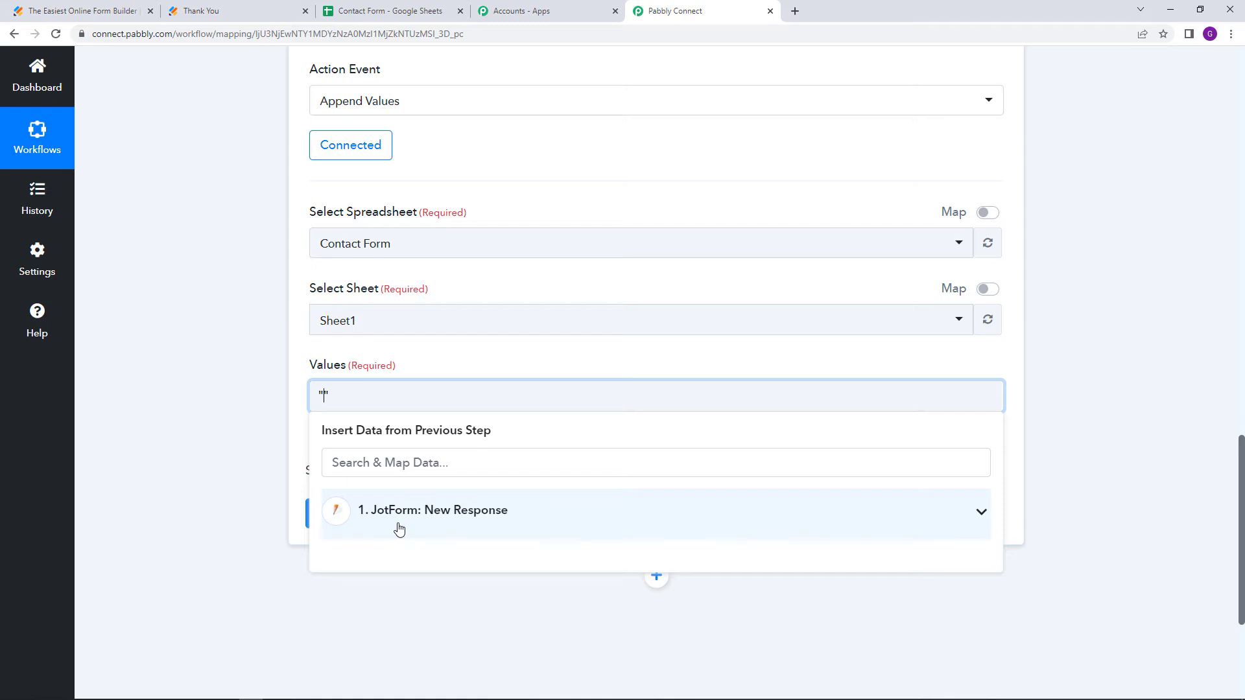
pyautogui.click(481, 516)
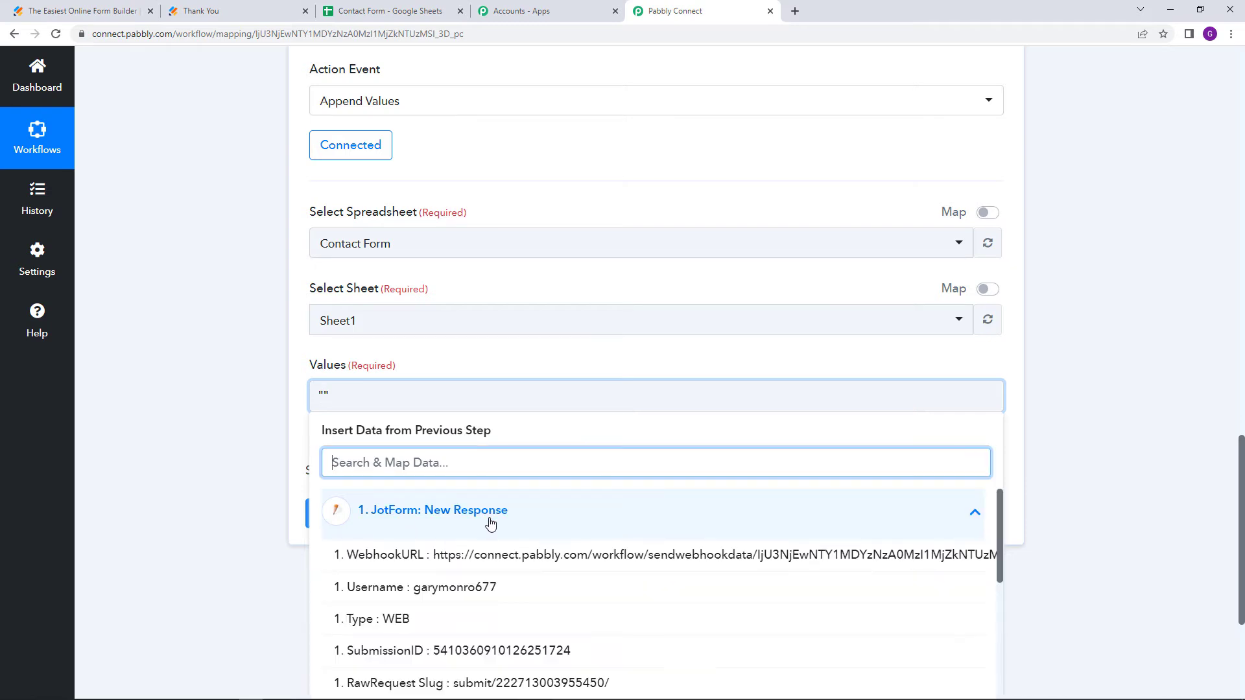
pyautogui.scroll(-2, 512, 535)
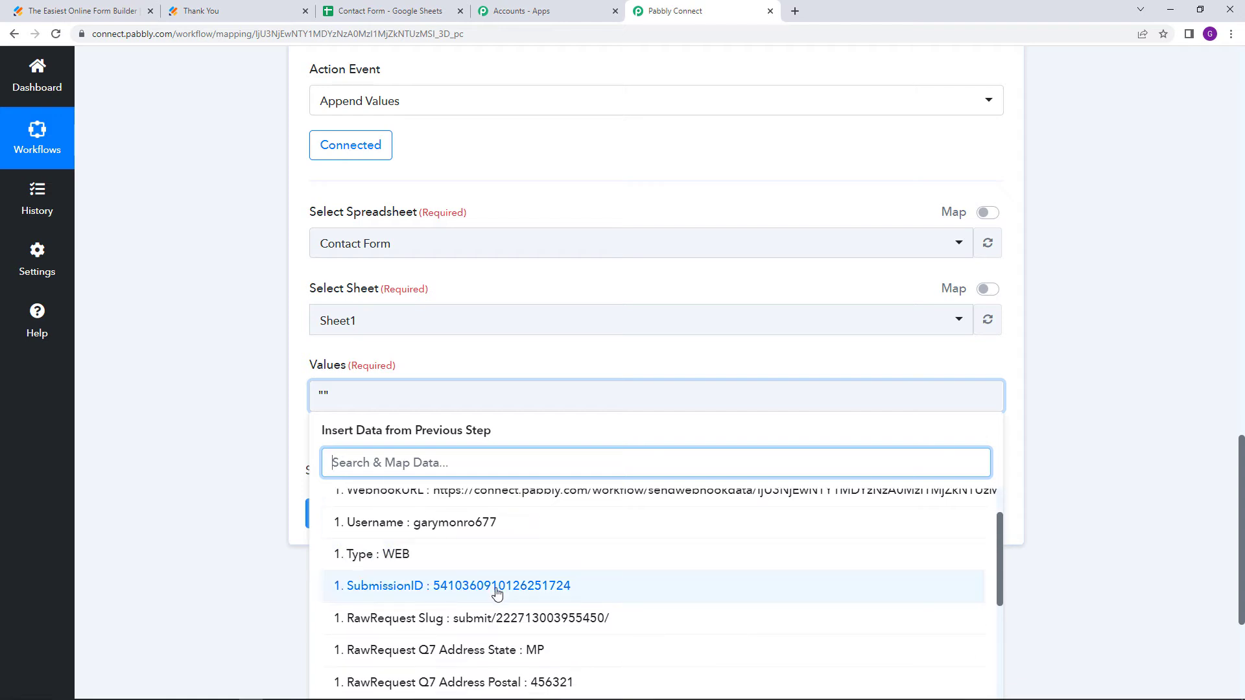
pyautogui.scroll(-5, 497, 594)
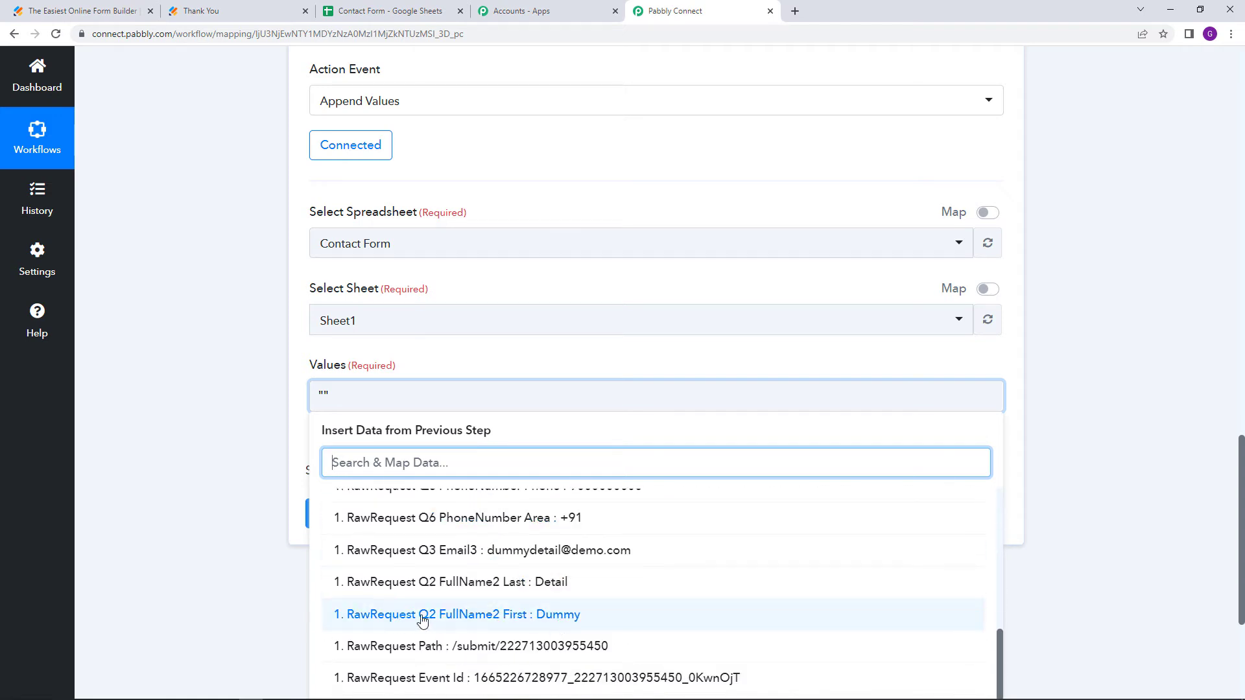
pyautogui.click(477, 619)
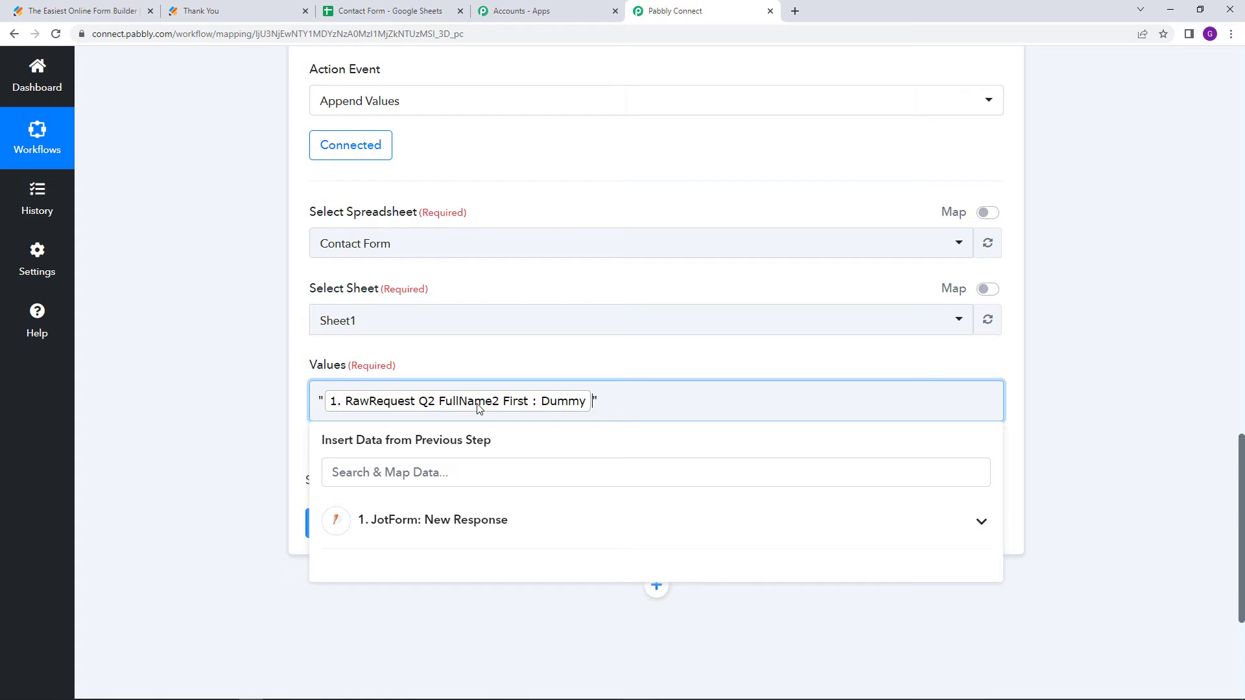
pyautogui.scroll(7, 492, 421)
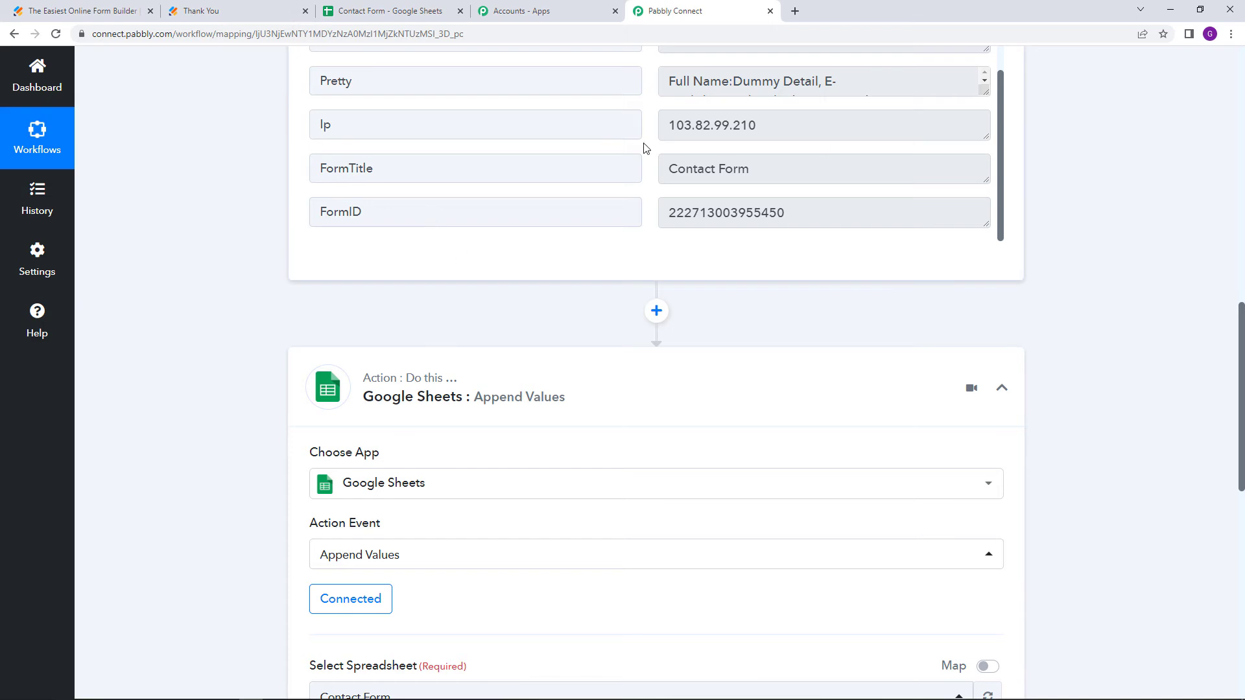
pyautogui.scroll(-7, 644, 153)
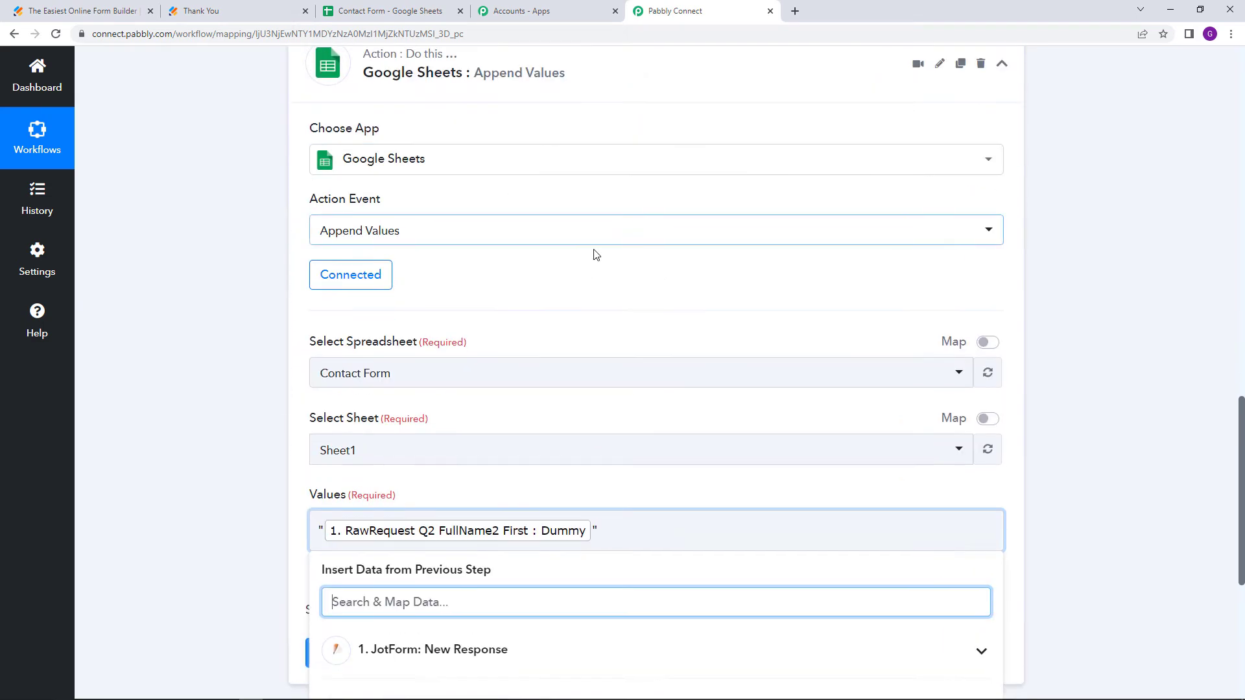
pyautogui.scroll(-1, 593, 258)
pyautogui.scroll(1, 592, 258)
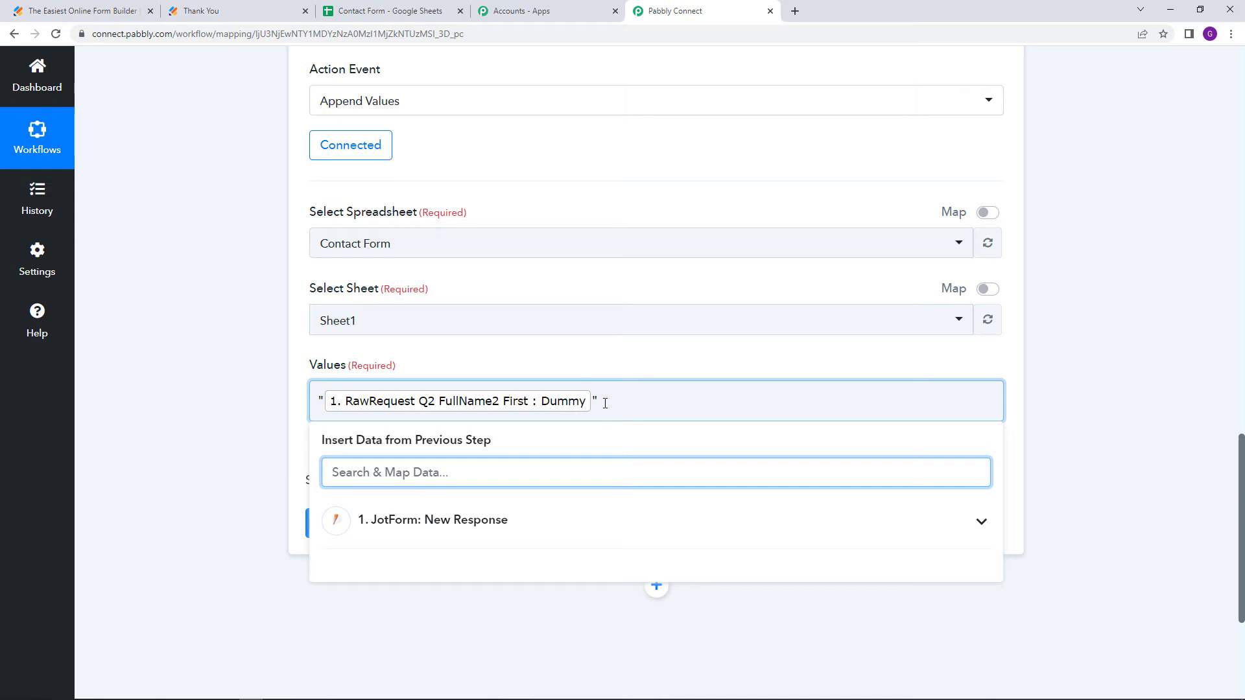
pyautogui.click(612, 439)
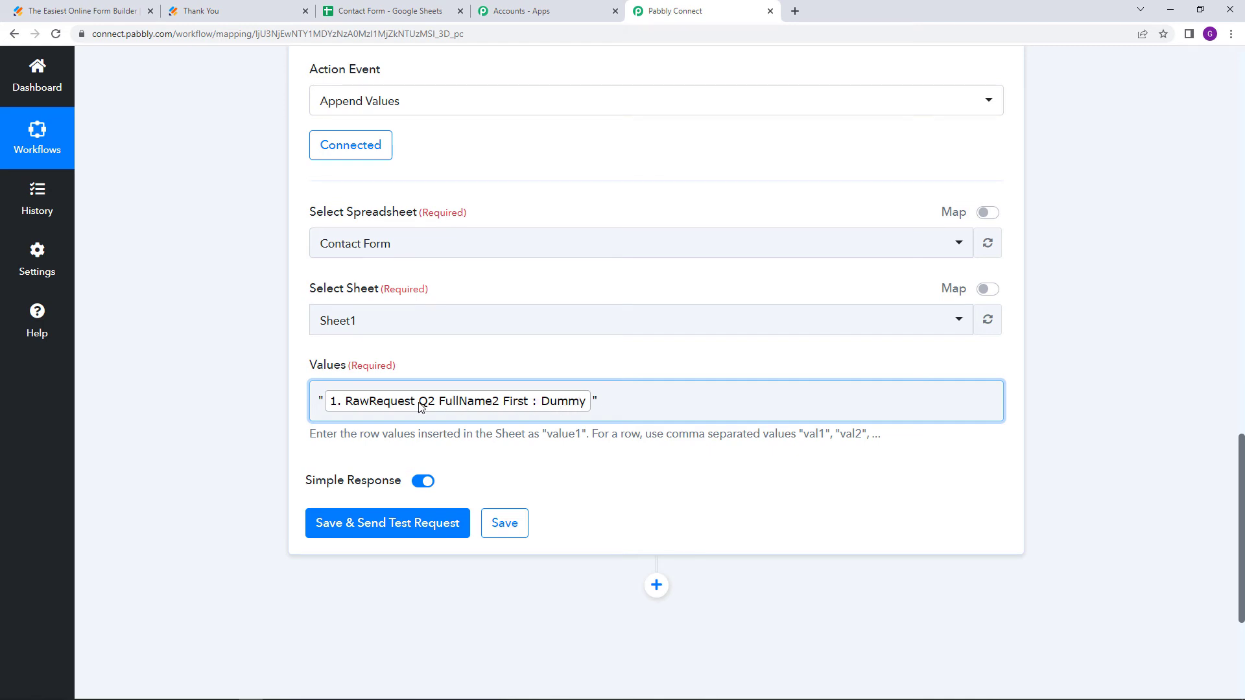
# Add a comma and a second pair of empty quotation marks after the mapped first name, reusing the copied "value1" sample
pyautogui.click(640, 400)
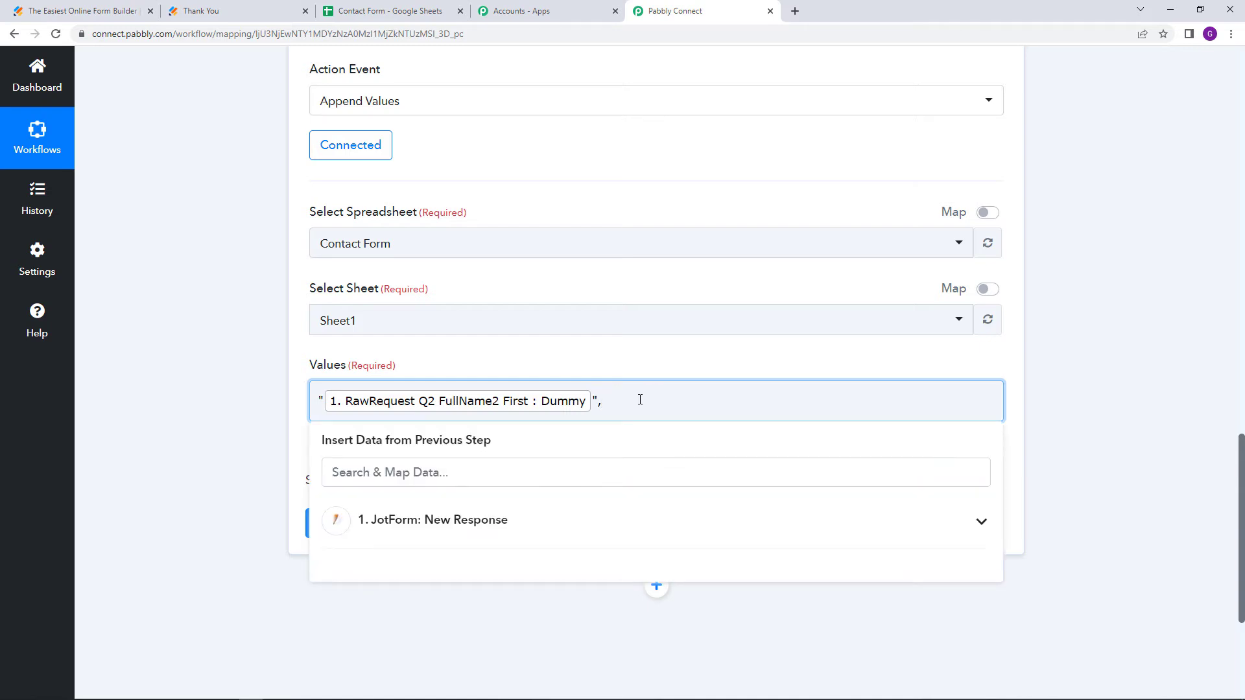
pyautogui.rightClick(639, 400)
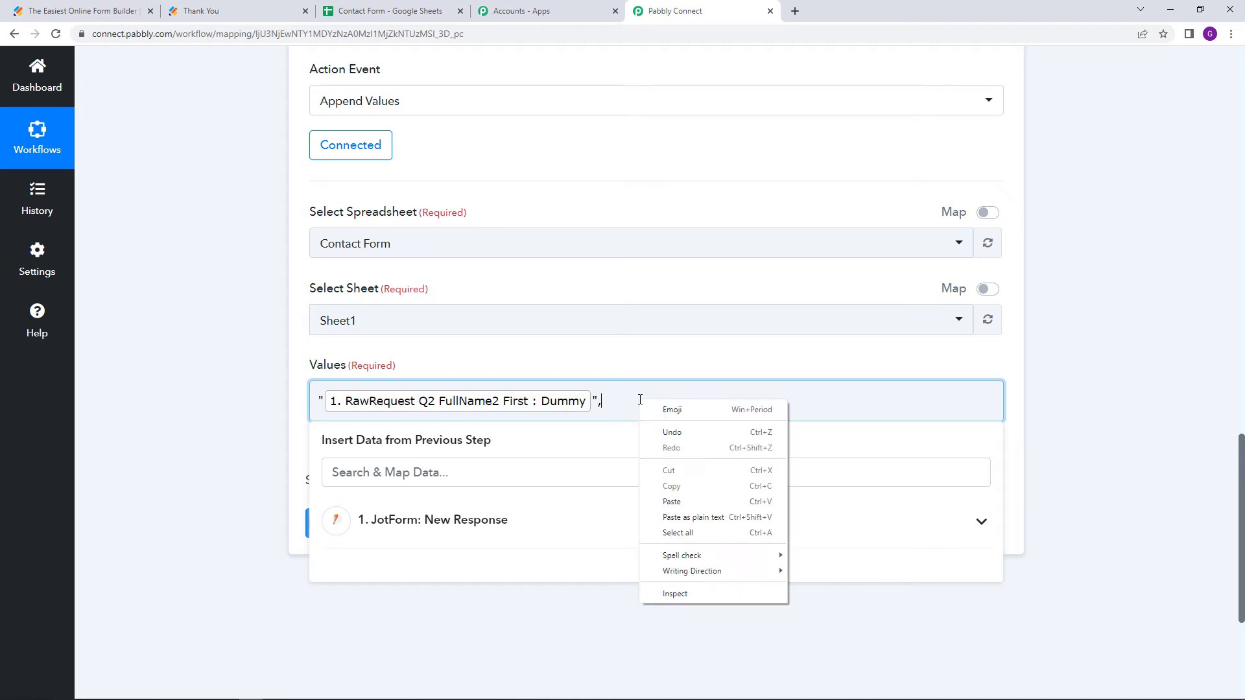
pyautogui.click(721, 502)
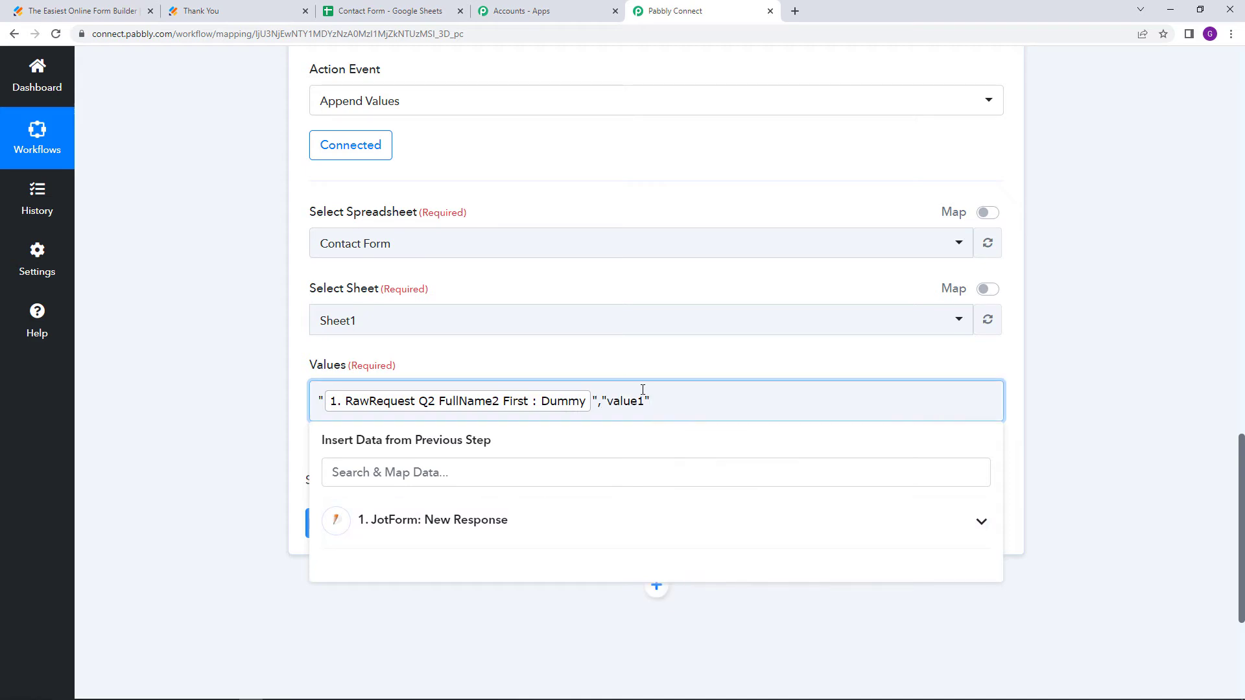
pyautogui.press('BackSpace')
pyautogui.press('BackSpace')
pyautogui.press('BackSpace')
pyautogui.press('BackSpace')
pyautogui.press('BackSpace')
pyautogui.press('BackSpace')
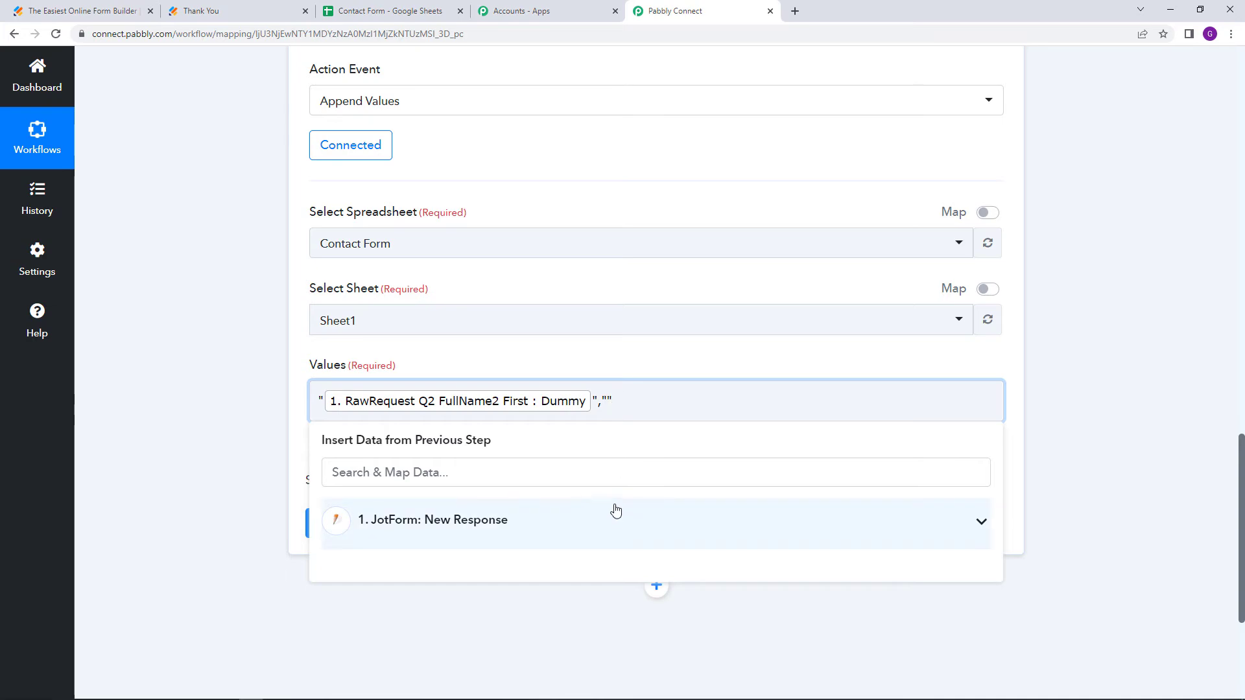
# Map RawRequest Q2 FullName2 Last from the JotForm response between the second pair of quotation marks
pyautogui.click(577, 524)
pyautogui.scroll(-10, 587, 584)
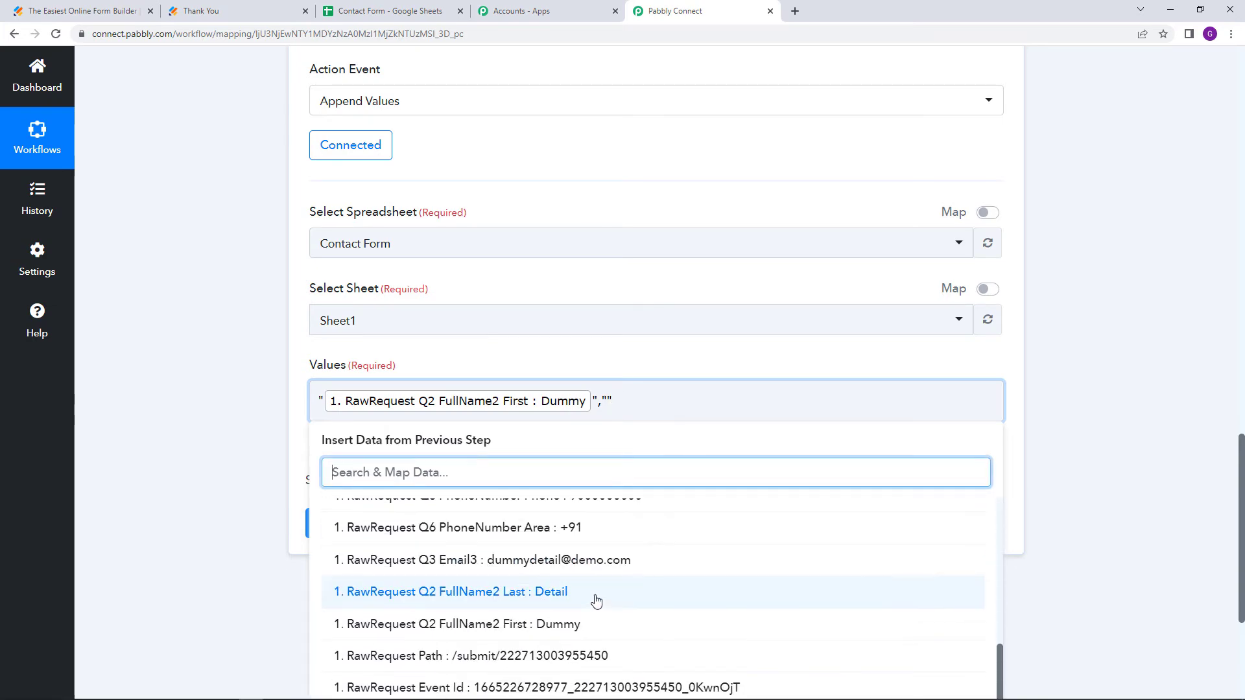
pyautogui.scroll(-4, 593, 609)
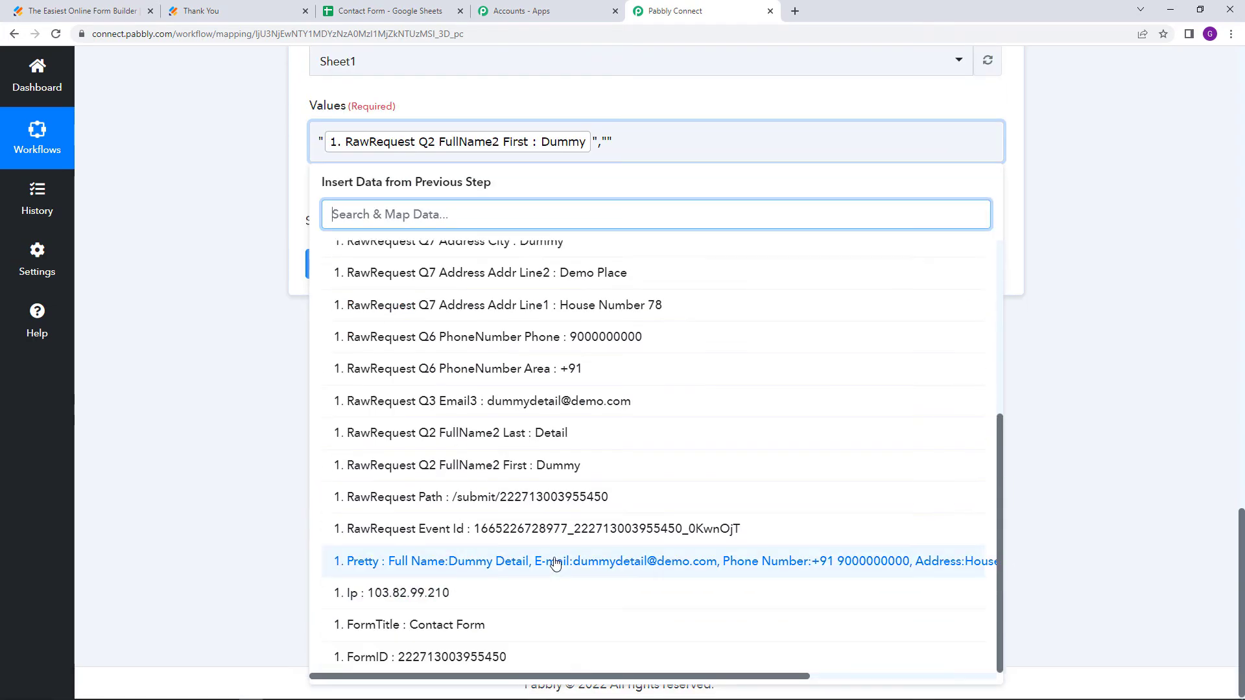
pyautogui.click(622, 432)
# Add a comma and a third pair of empty quotation marks after the mapped last name in the Values field
pyautogui.click(934, 143)
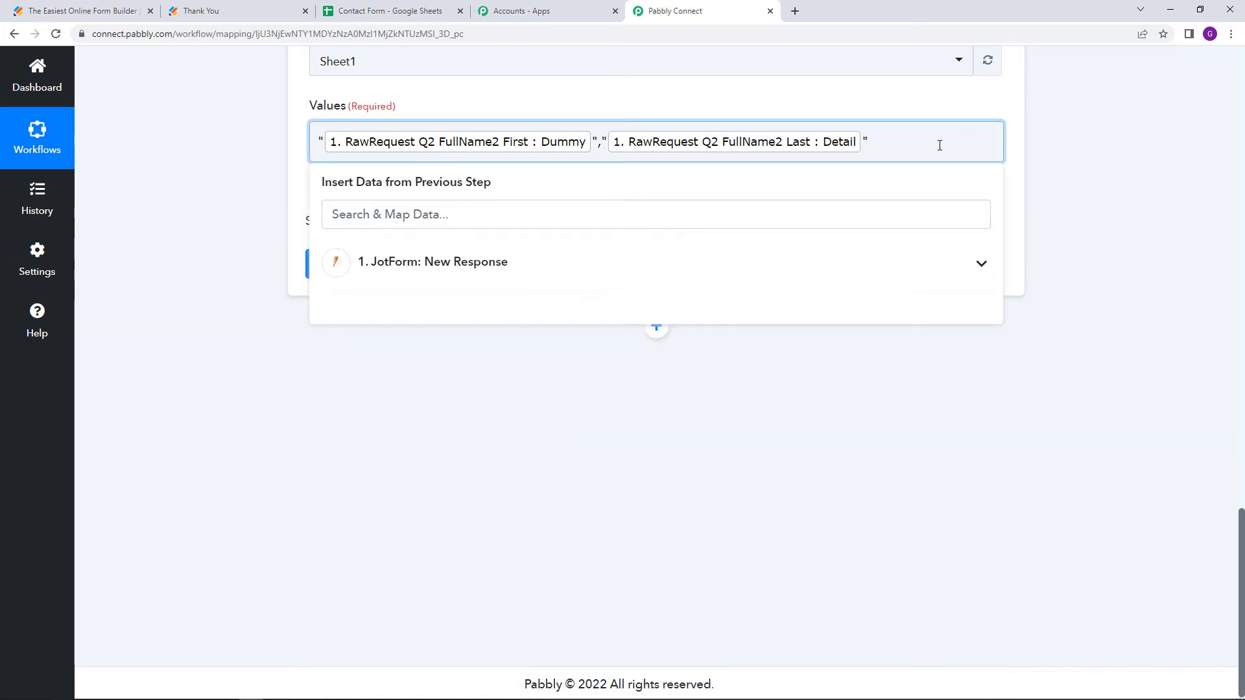
pyautogui.rightClick(916, 136)
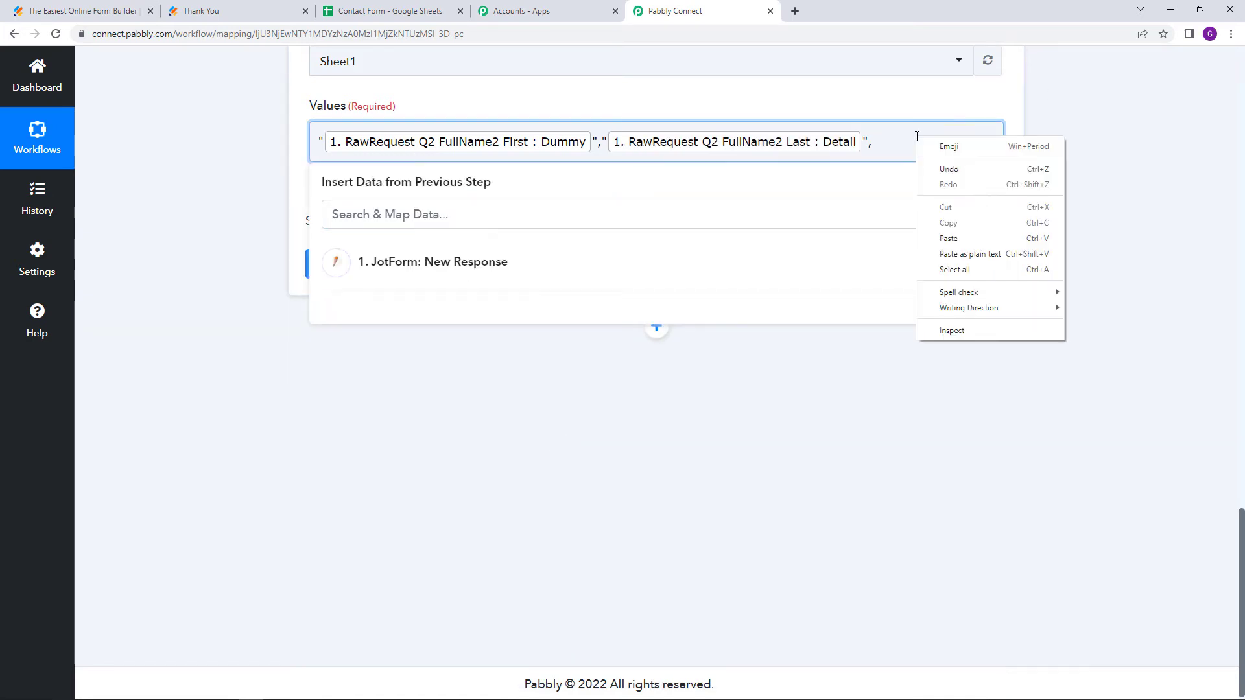
pyautogui.click(972, 254)
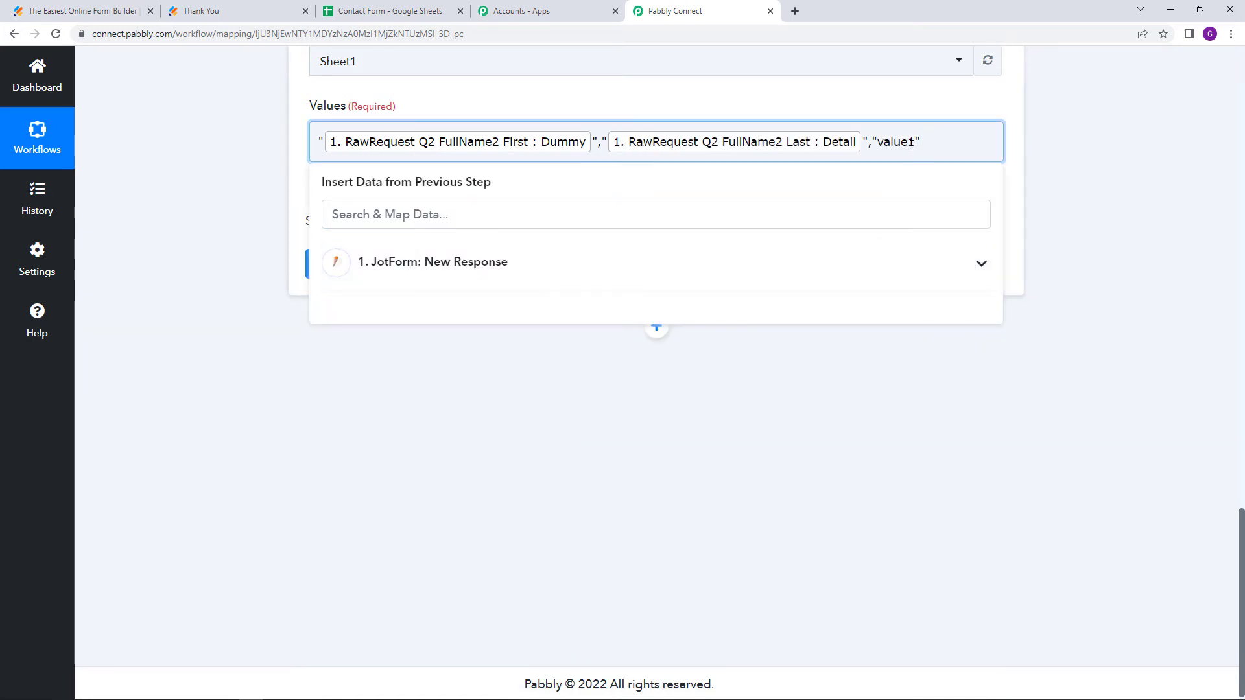
pyautogui.press('BackSpace')
pyautogui.press('BackSpace')
pyautogui.press('BackSpace')
pyautogui.press('BackSpace')
pyautogui.press('BackSpace')
pyautogui.press('BackSpace')
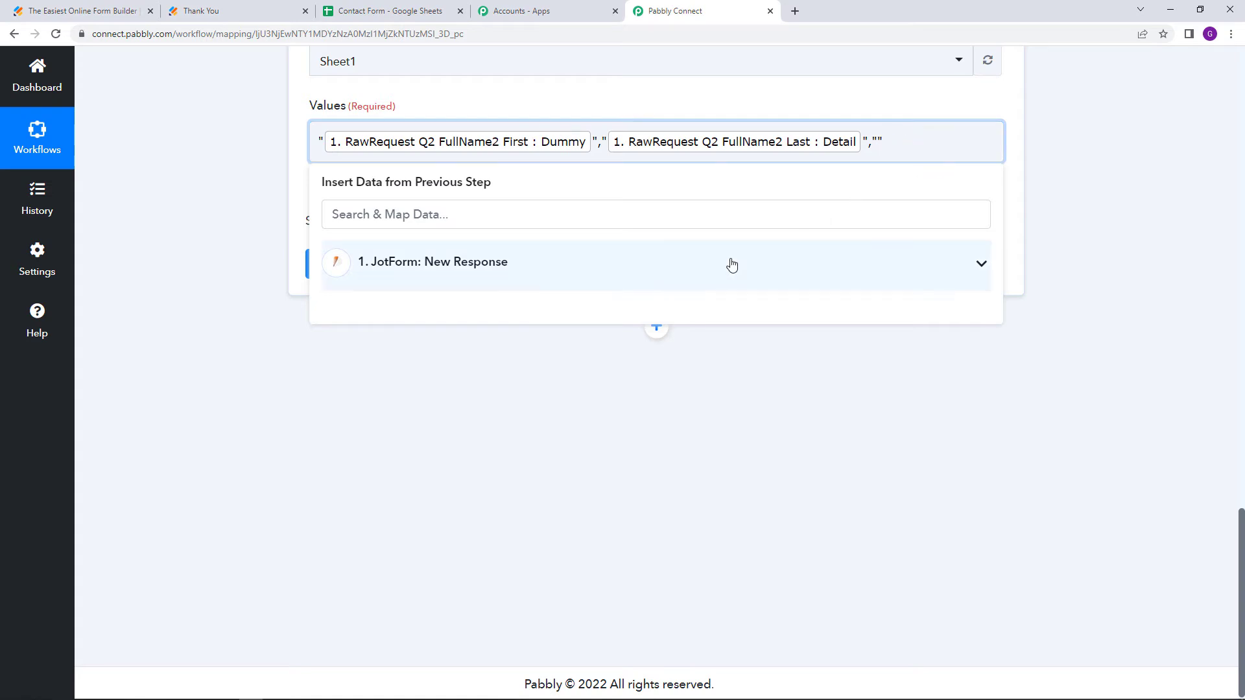
# Map RawRequest Q3 Email3 from the JotForm response between the third pair of quotation marks
pyautogui.click(731, 263)
pyautogui.scroll(-1, 691, 424)
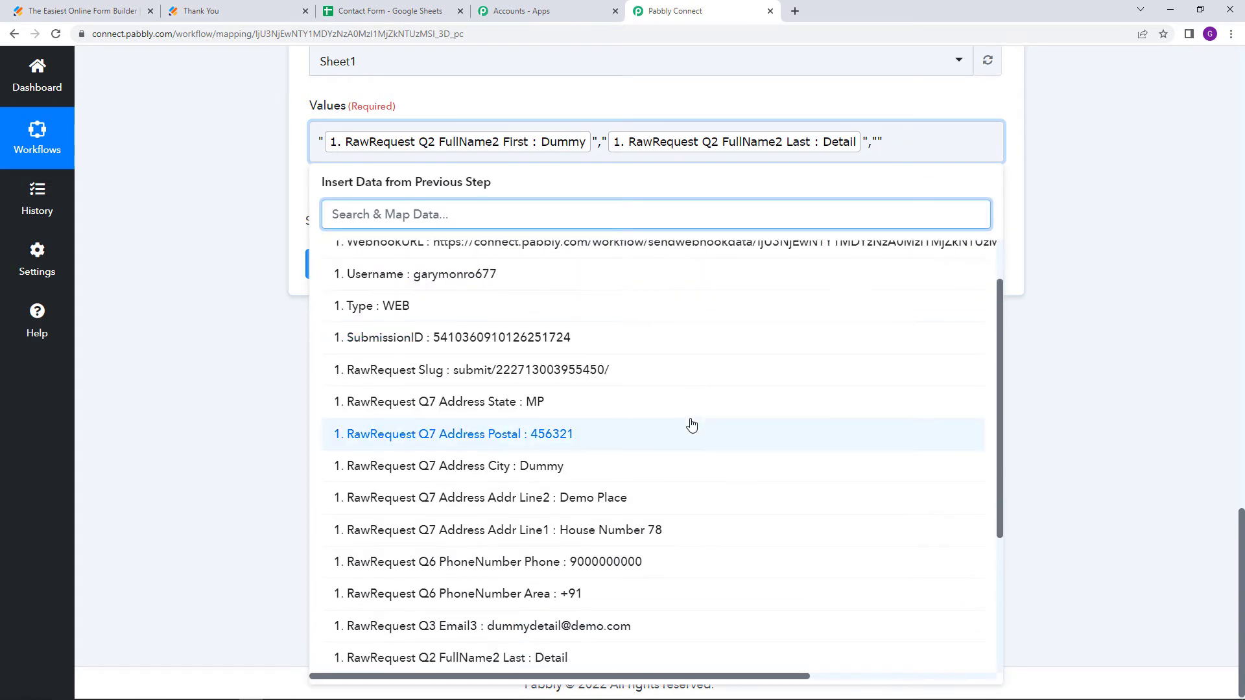
pyautogui.scroll(-2, 691, 425)
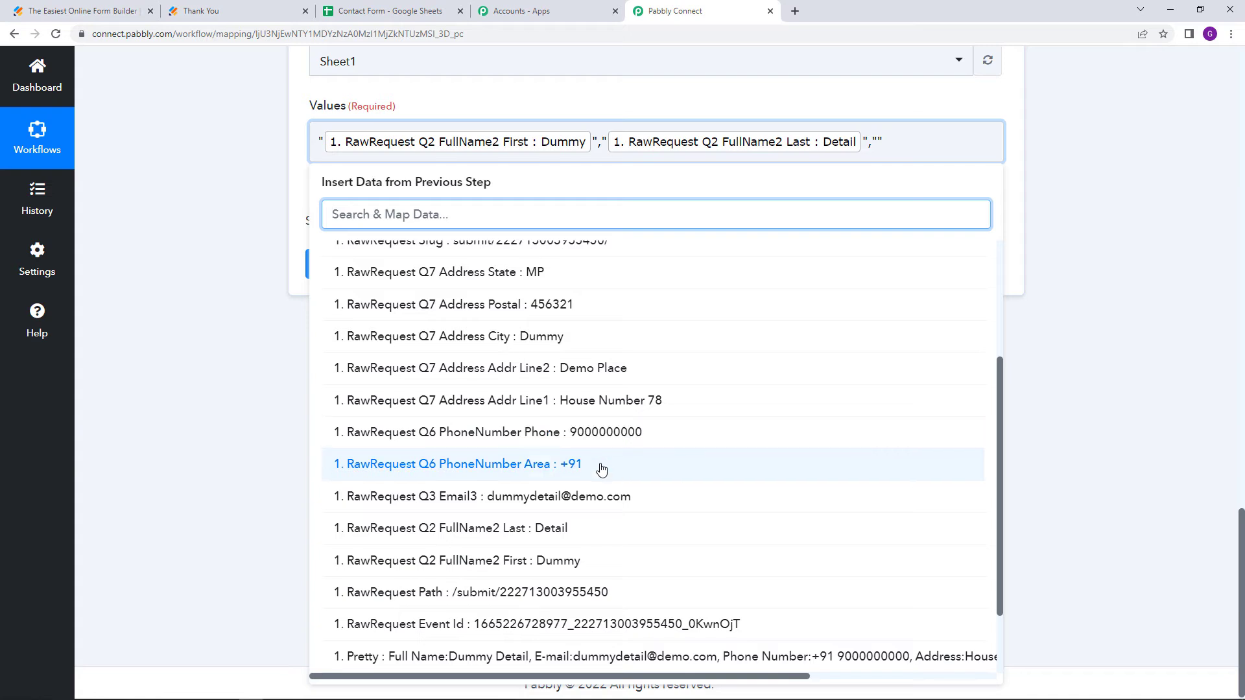
pyautogui.click(562, 497)
# Add a comma and a fourth pair of empty quotation marks after the mapped email, checking the next column heading in the Contact Form sheet
pyautogui.click(671, 178)
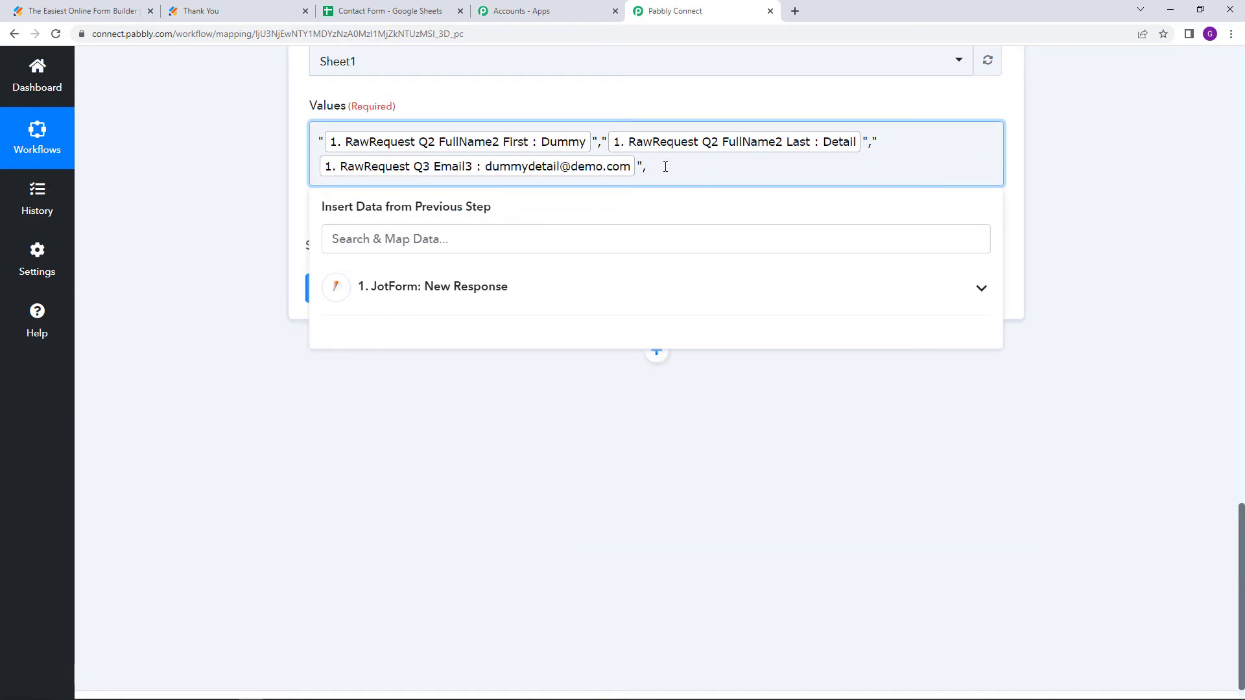
pyautogui.rightClick(665, 167)
pyautogui.click(744, 267)
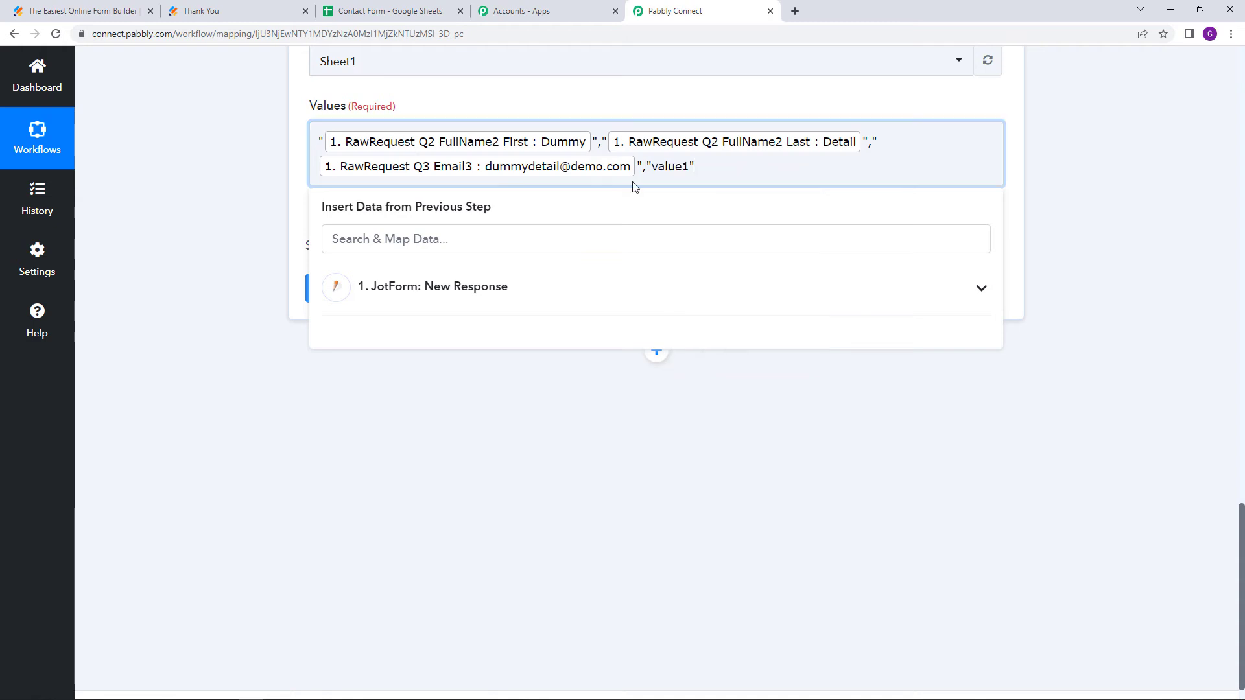
pyautogui.click(386, 5)
pyautogui.click(715, 5)
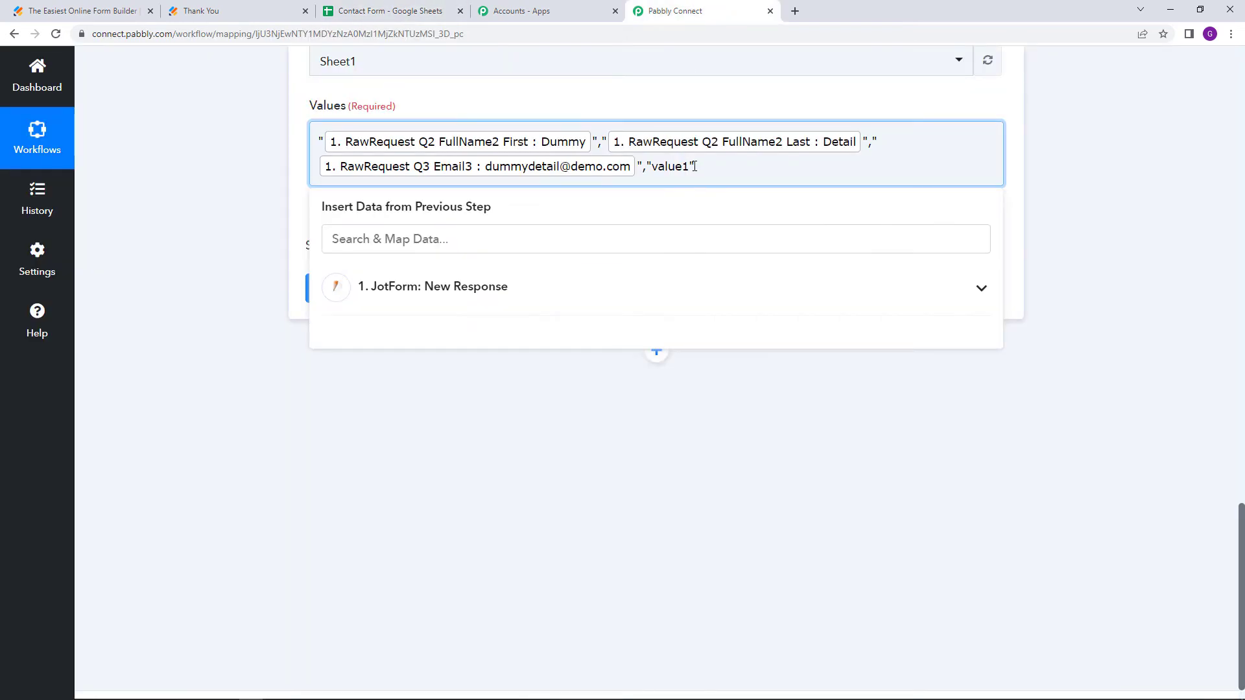
pyautogui.press('BackSpace')
pyautogui.press('BackSpace')
pyautogui.press('BackSpace')
pyautogui.press('BackSpace')
pyautogui.press('BackSpace')
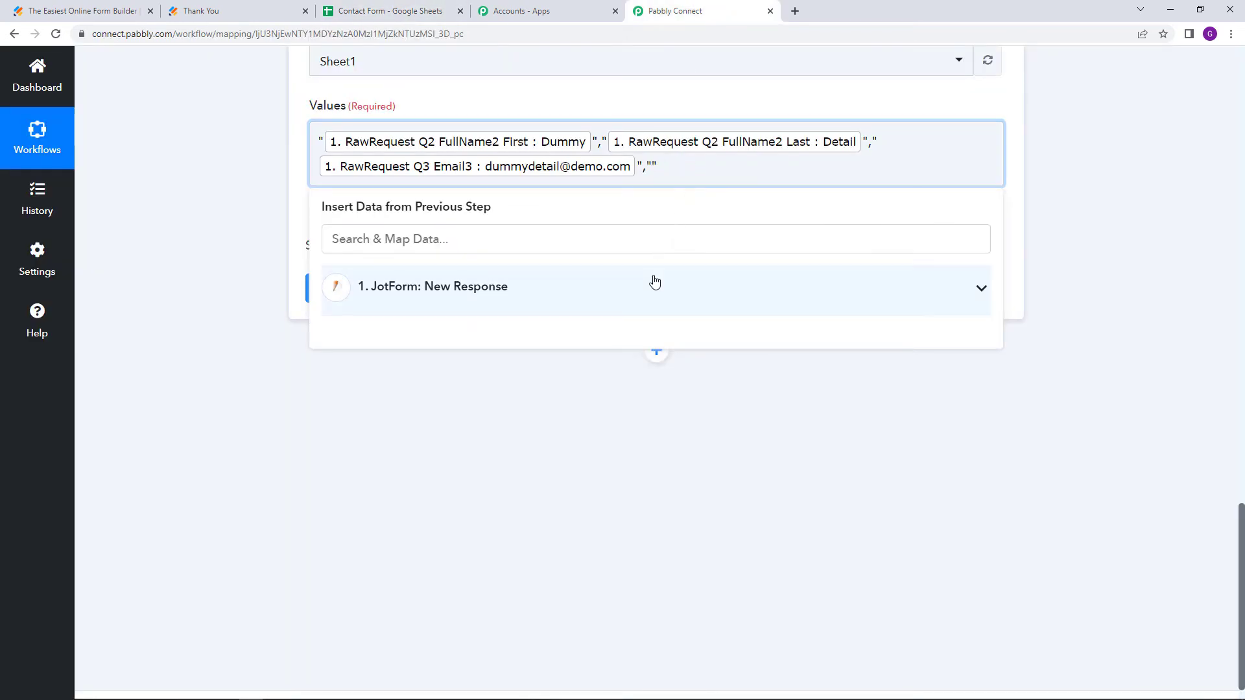
# Map RawRequest Q6 PhoneNumber Phone from the JotForm response between the fourth pair of quotation marks
pyautogui.click(651, 286)
pyautogui.scroll(-3, 677, 396)
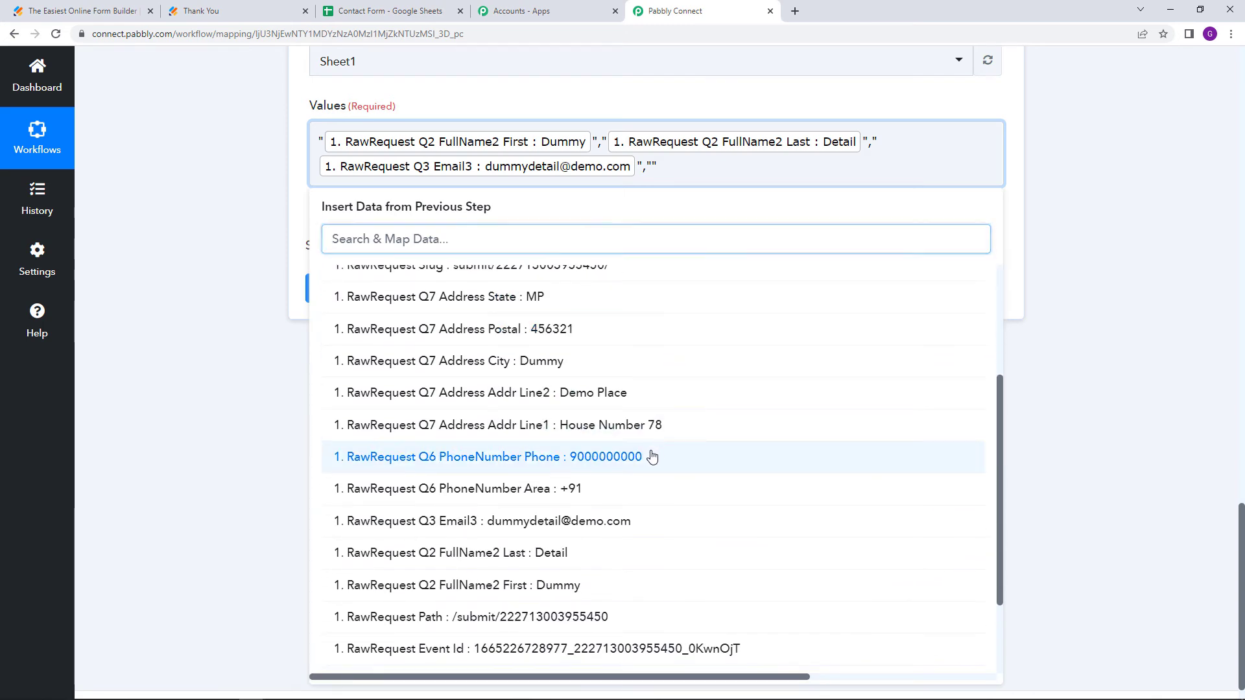
pyautogui.click(645, 453)
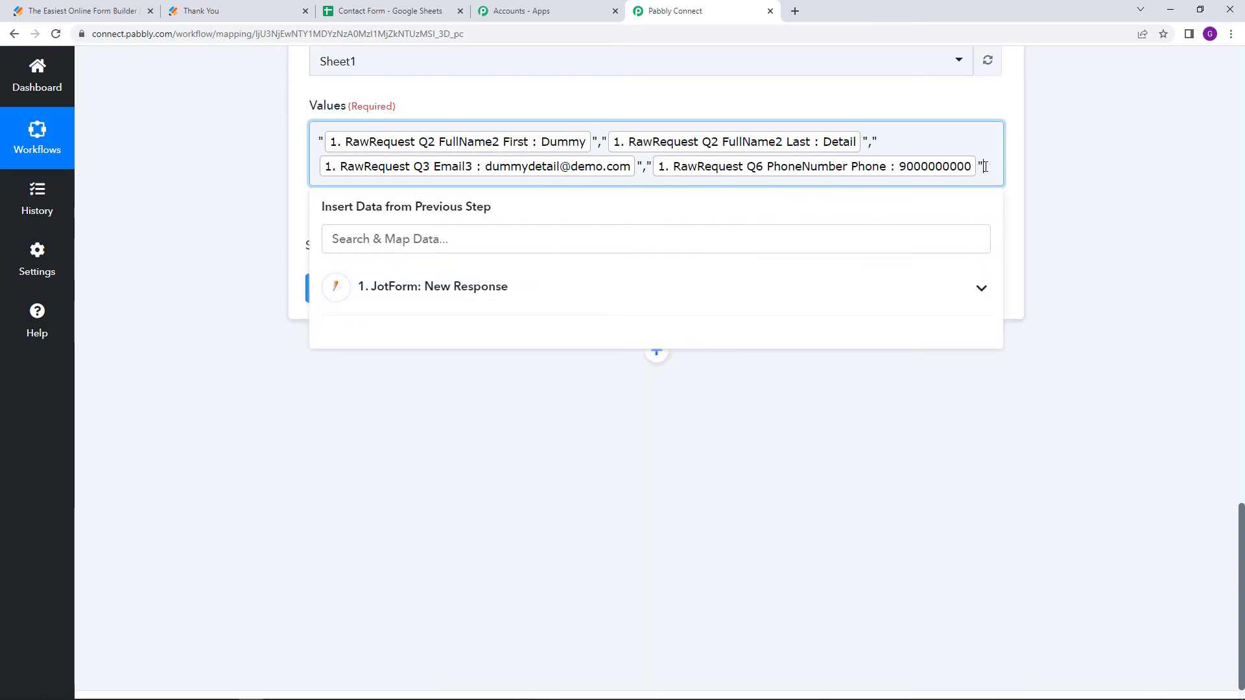
# Add a comma and a fifth pair of empty quotation marks after the mapped phone number, checking the next column heading in the Contact Form sheet
pyautogui.rightClick(985, 167)
pyautogui.press('Escape')
pyautogui.write(',')
pyautogui.rightClick(994, 172)
pyautogui.click(1044, 271)
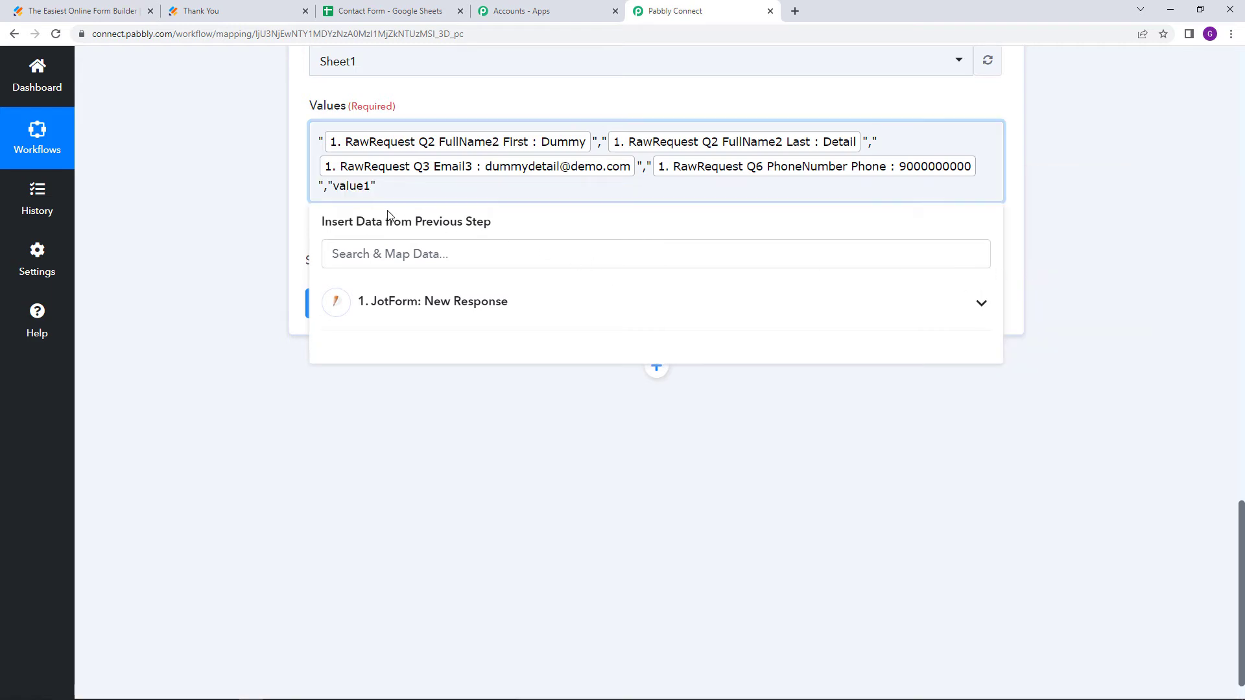
pyautogui.press('BackSpace')
pyautogui.press('BackSpace')
pyautogui.press('BackSpace')
pyautogui.press('BackSpace')
pyautogui.press('BackSpace')
pyautogui.press('BackSpace')
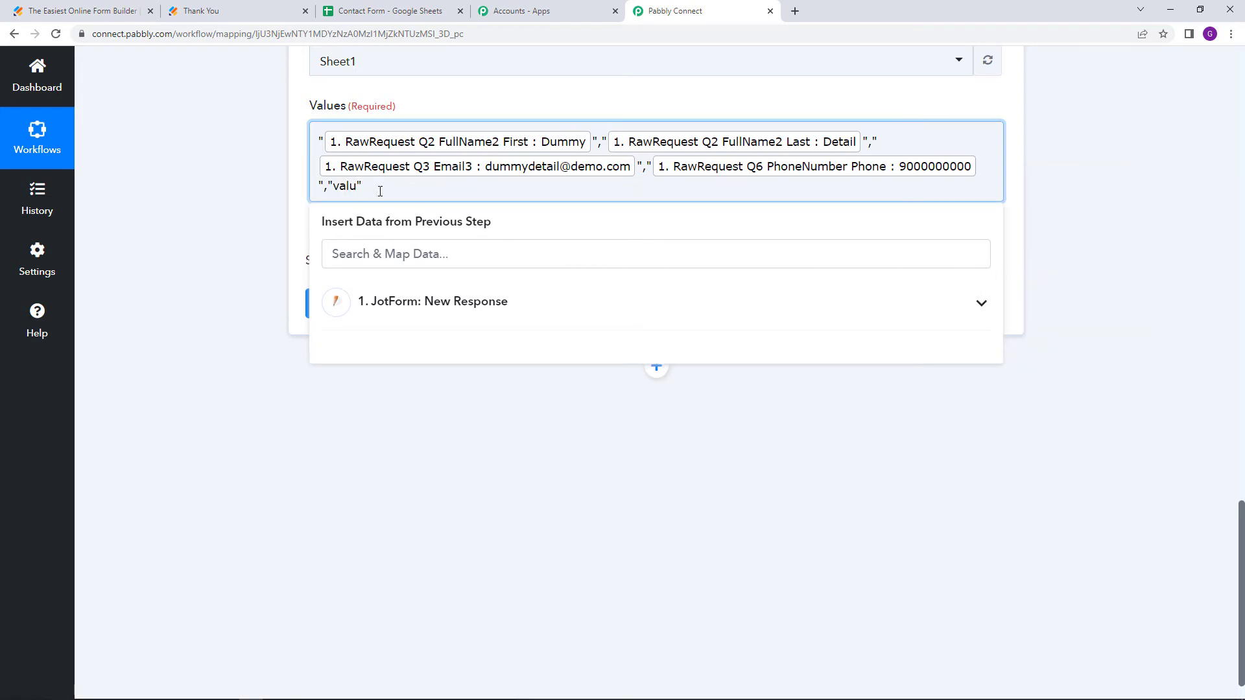
pyautogui.click(445, 5)
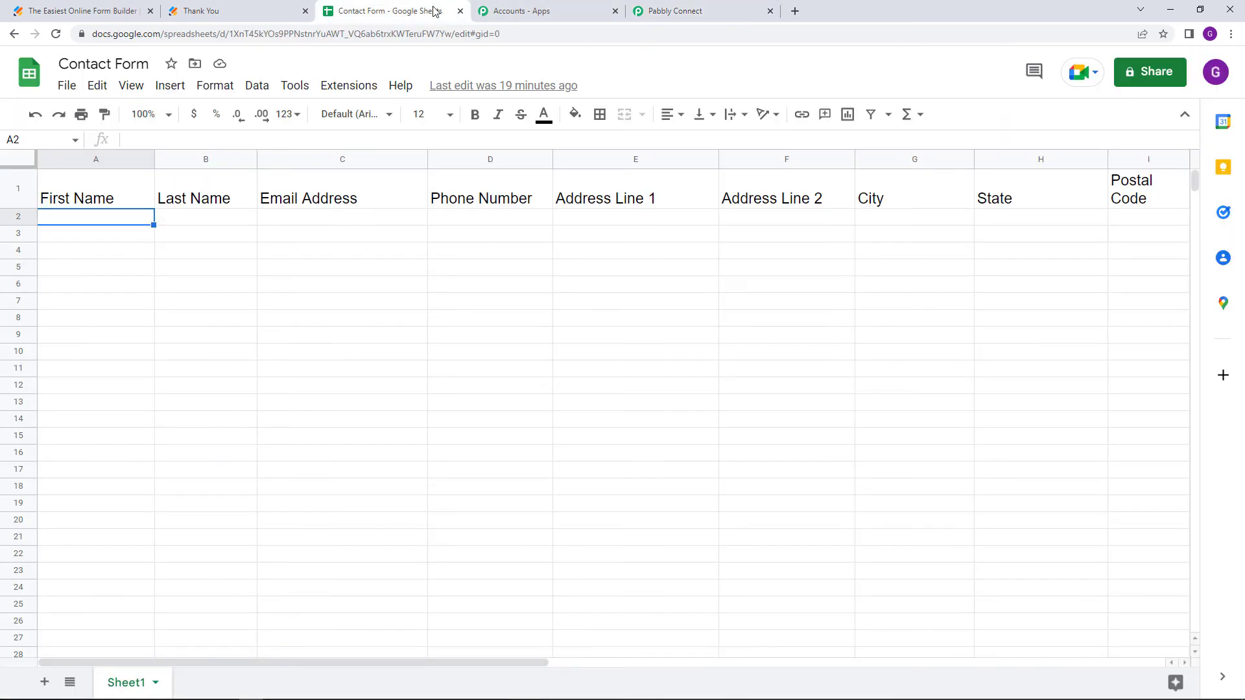
pyautogui.click(688, 5)
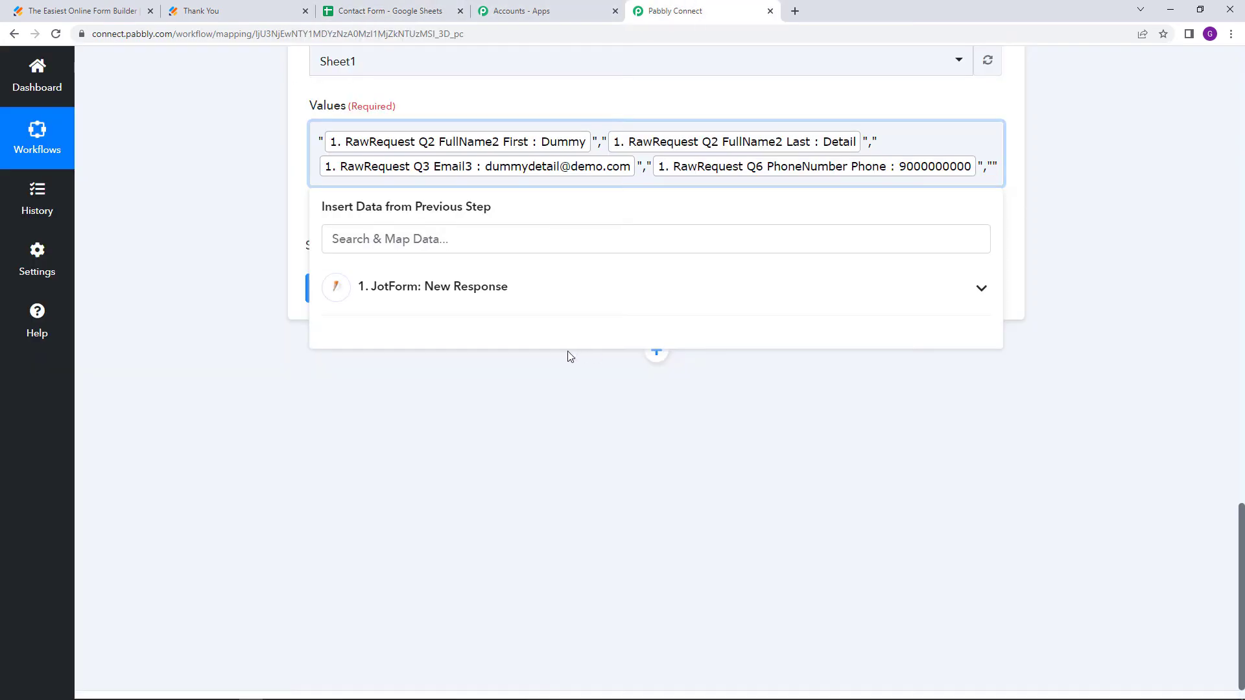
# Map RawRequest Q7 Address Addr Line1 from the JotForm response between the fifth pair of quotation marks
pyautogui.click(570, 290)
pyautogui.scroll(-2, 604, 467)
pyautogui.scroll(-2, 605, 467)
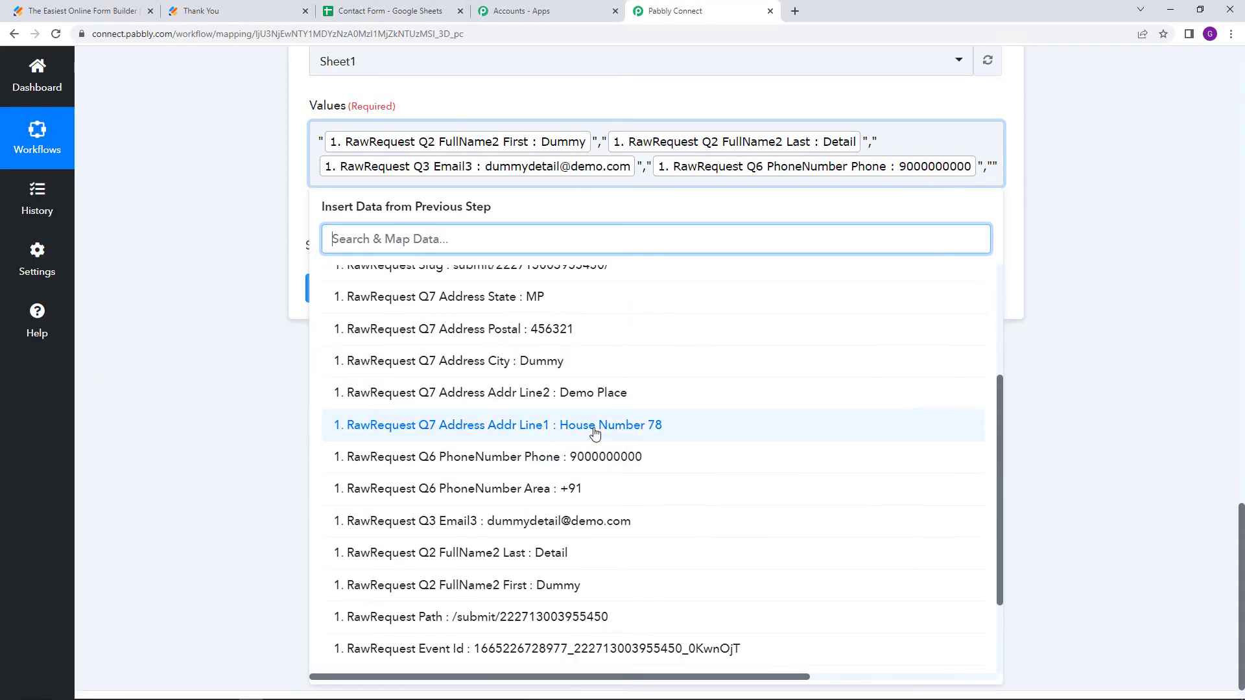
pyautogui.click(605, 422)
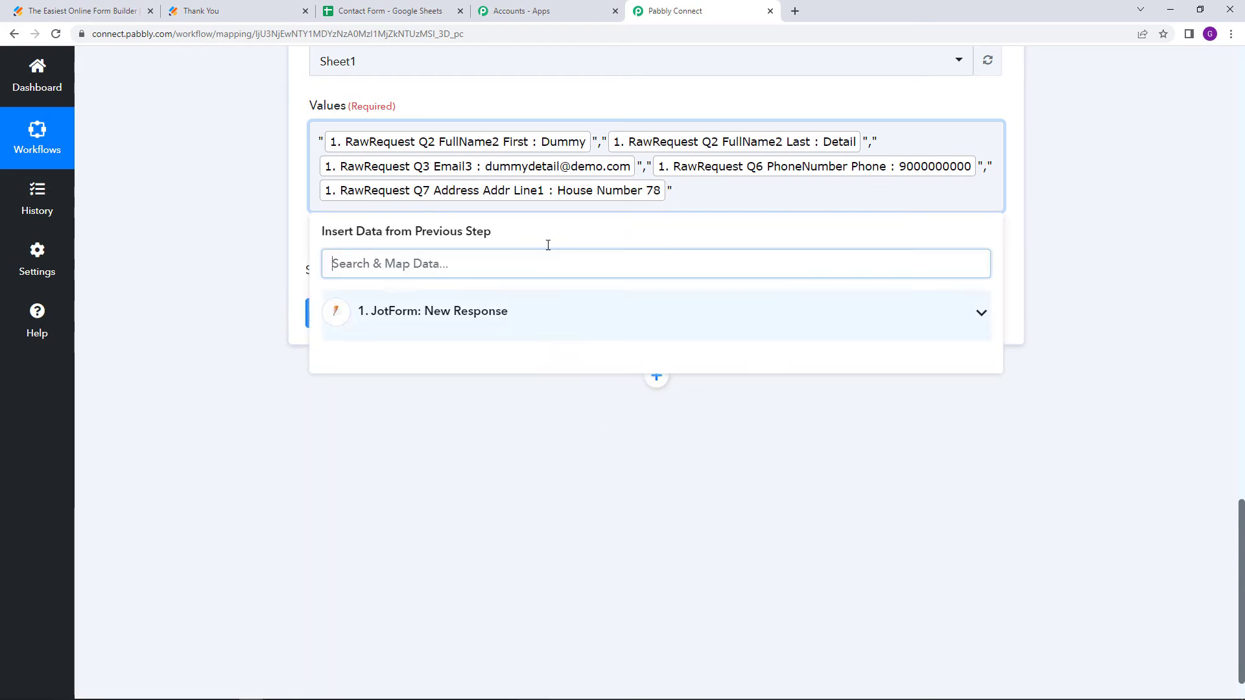
# Add a comma and a sixth pair of empty quotation marks after the mapped address line 1 in the Values field
pyautogui.rightClick(712, 183)
pyautogui.click(734, 286)
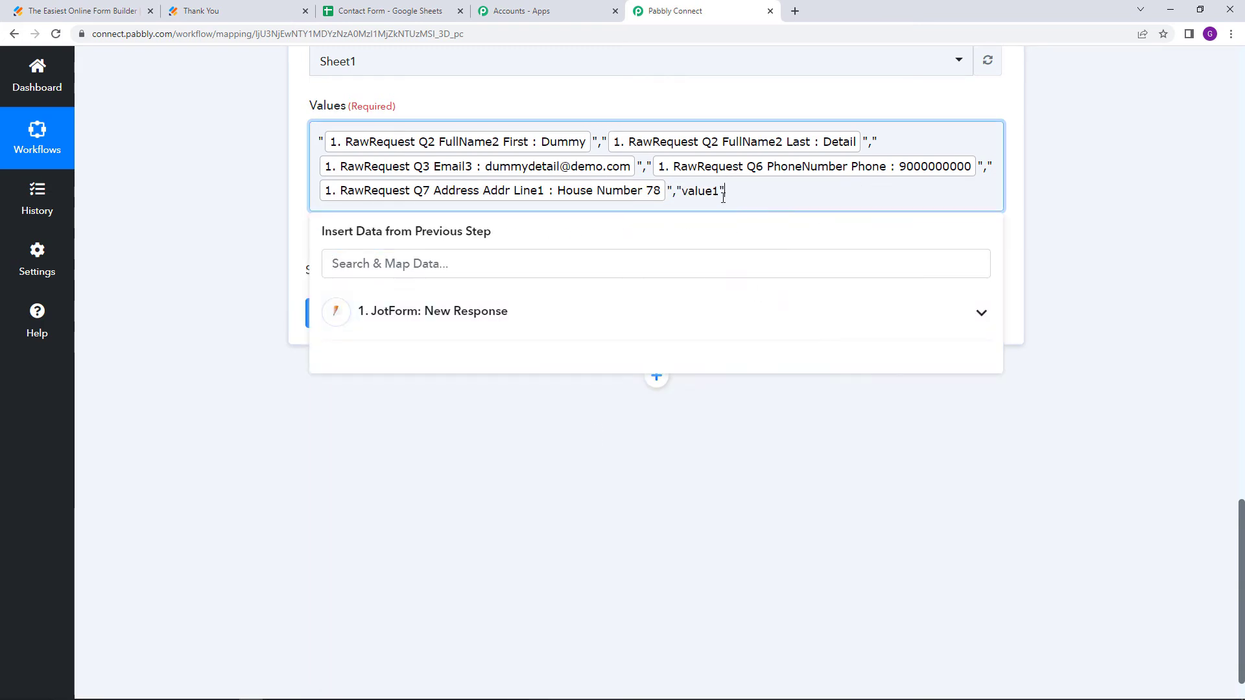
pyautogui.press('BackSpace')
pyautogui.press('BackSpace')
pyautogui.press('BackSpace')
pyautogui.press('BackSpace')
pyautogui.press('BackSpace')
pyautogui.press('BackSpace')
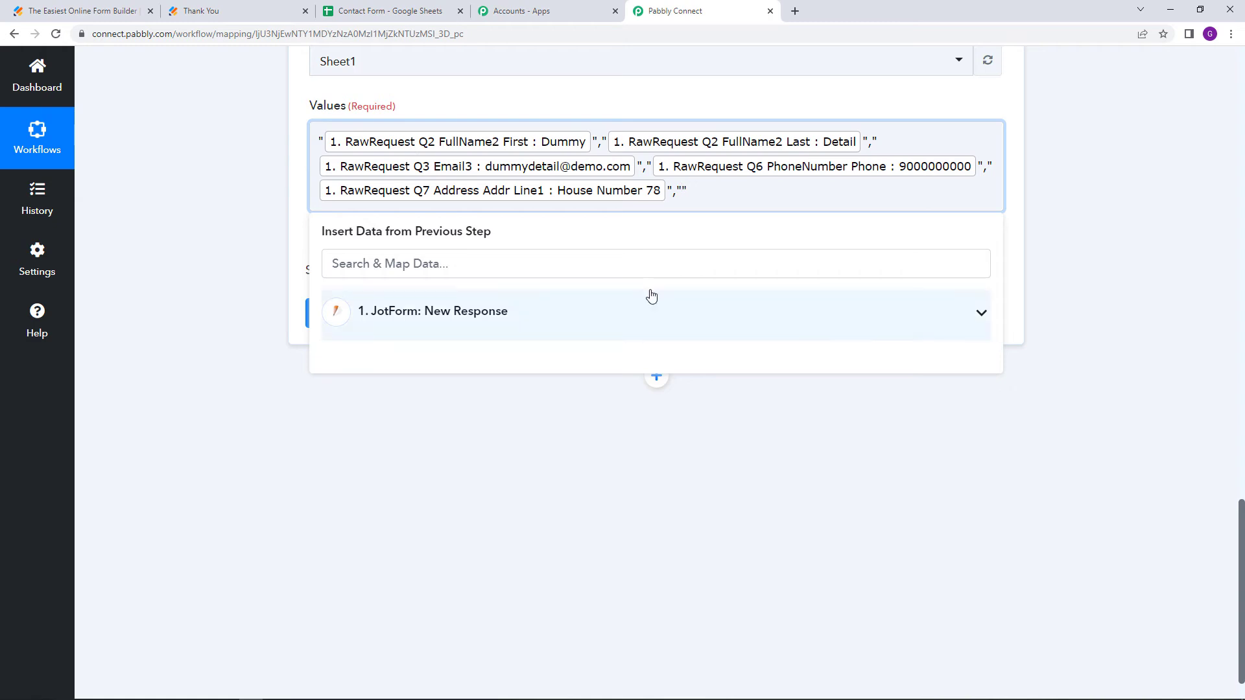
# Map RawRequest Q7 Address Addr Line2 from the JotForm response between the sixth pair of quotation marks
pyautogui.click(648, 304)
pyautogui.scroll(-2, 614, 459)
pyautogui.click(621, 487)
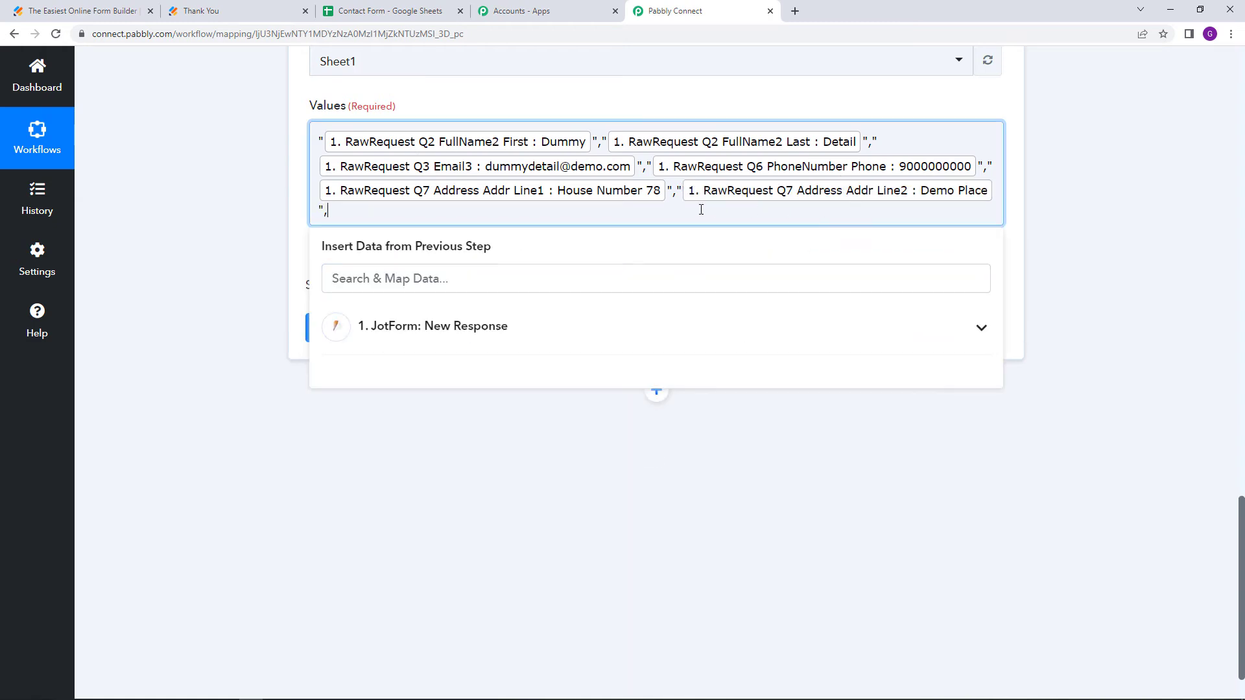
# Add a comma and a seventh pair of empty quotation marks after the mapped address line 2 in the Values field
pyautogui.rightClick(645, 211)
pyautogui.click(674, 312)
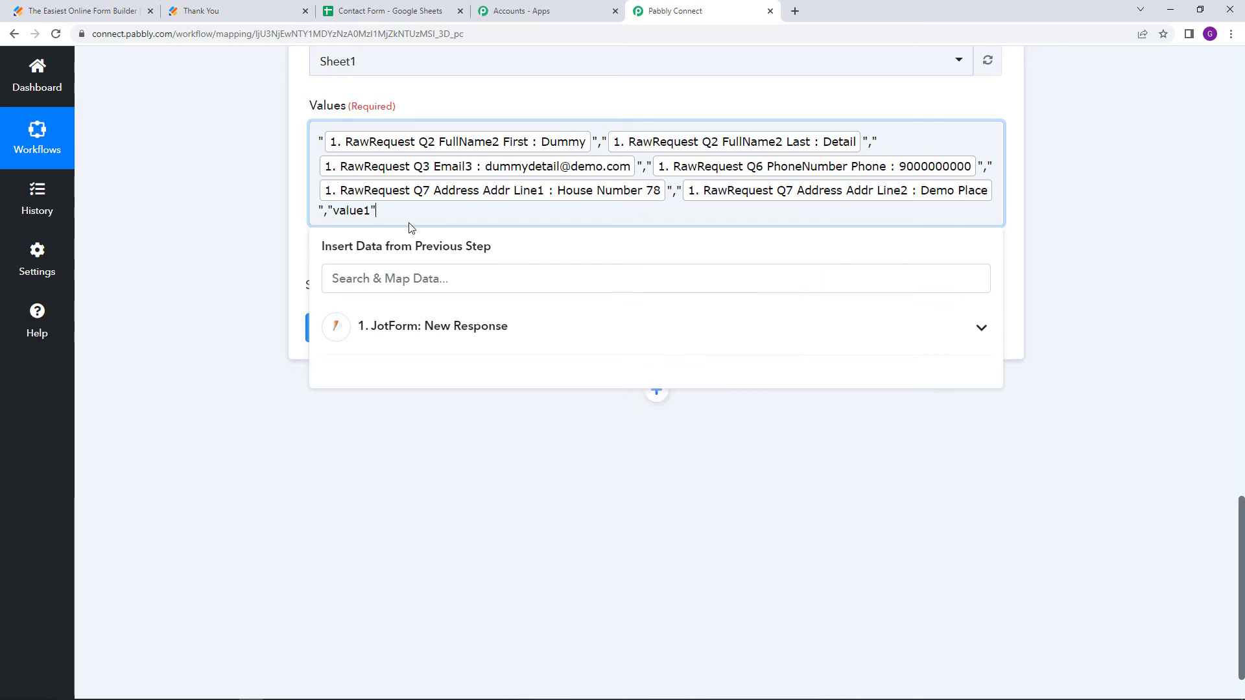
pyautogui.press('BackSpace')
pyautogui.press('BackSpace')
pyautogui.press('BackSpace')
pyautogui.press('BackSpace')
pyautogui.press('BackSpace')
pyautogui.press('BackSpace')
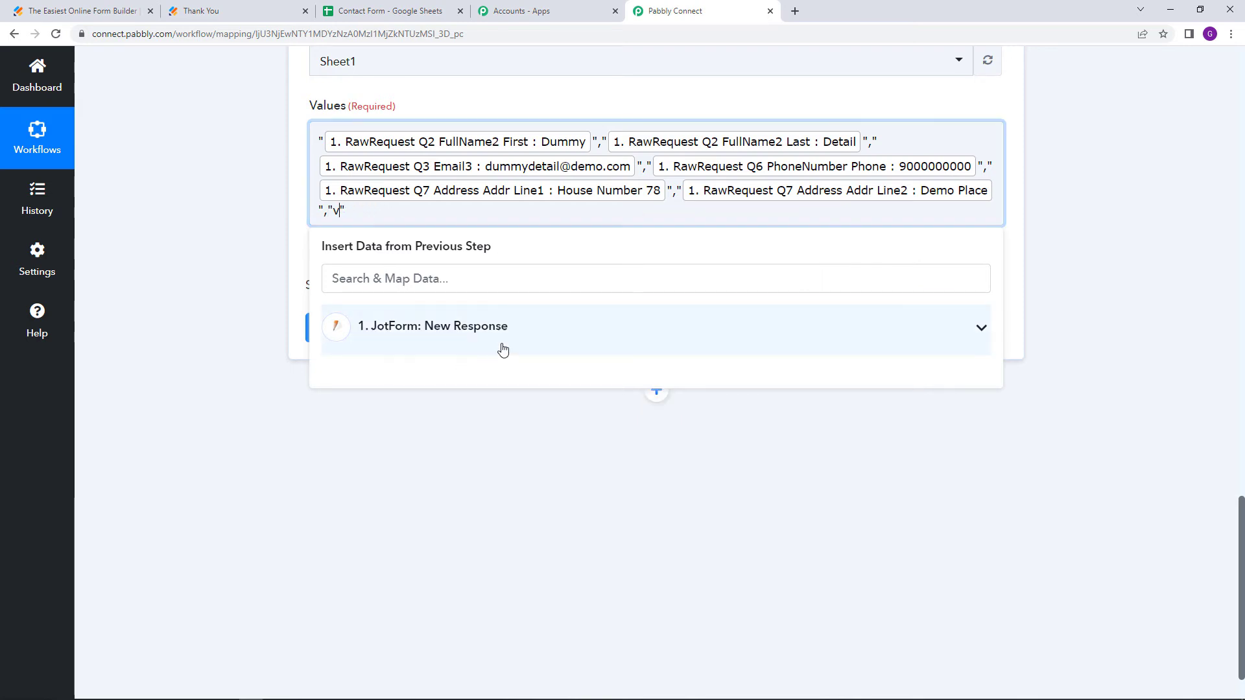
# Map RawRequest Q7 Address City from the JotForm response between the seventh pair of quotation marks
pyautogui.click(503, 348)
pyautogui.scroll(-1, 516, 387)
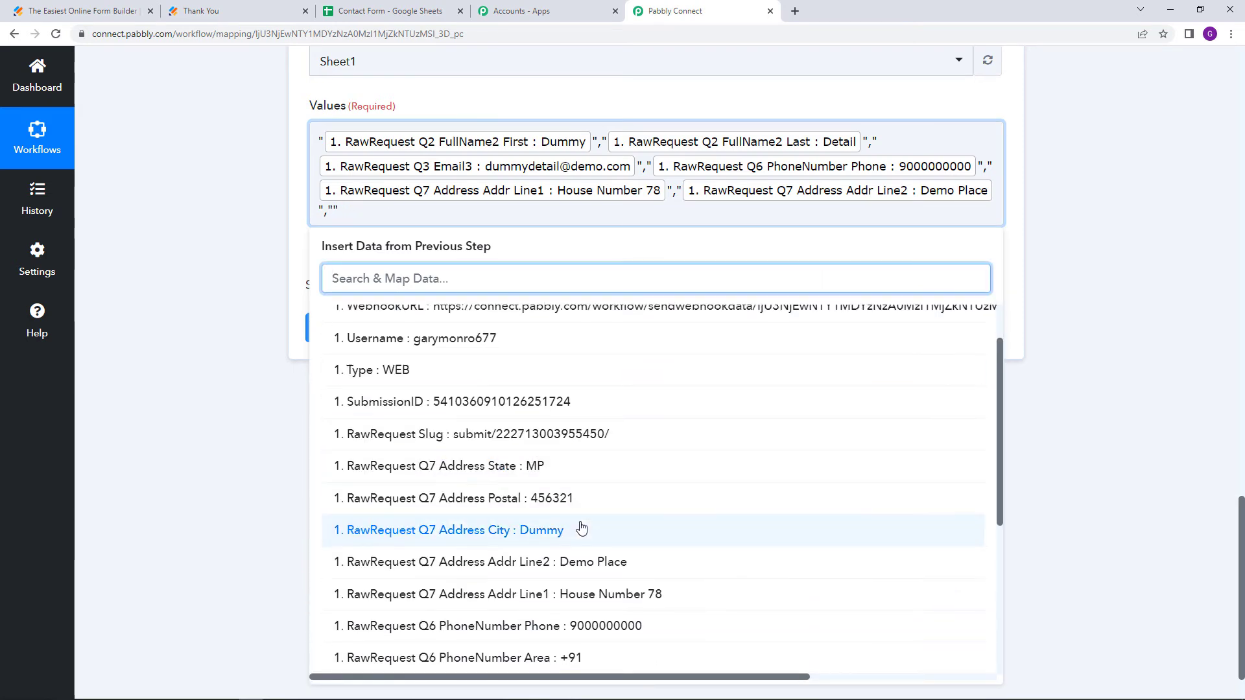
pyautogui.click(622, 529)
# Add a comma and an eighth pair of empty quotation marks after the mapped city in the Values field
pyautogui.click(638, 212)
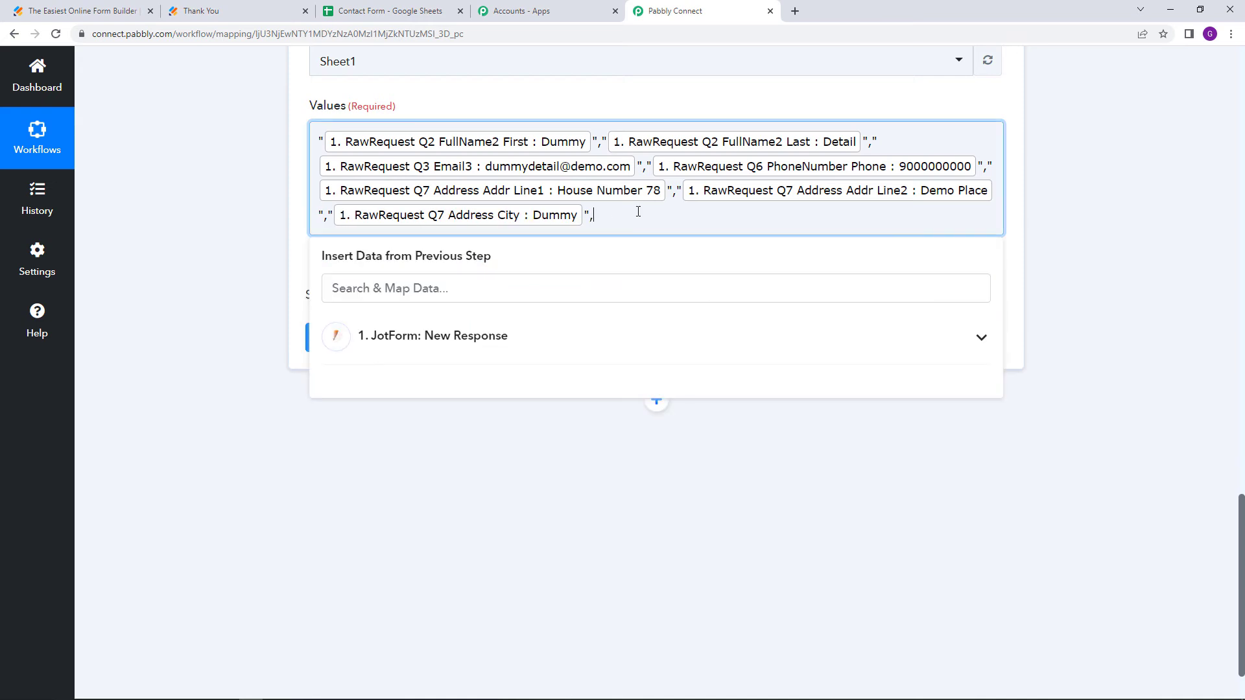
pyautogui.rightClick(638, 212)
pyautogui.click(717, 314)
pyautogui.press('BackSpace')
pyautogui.press('BackSpace')
pyautogui.press('BackSpace')
pyautogui.press('BackSpace')
pyautogui.press('BackSpace')
pyautogui.press('BackSpace')
# Try mapping RawRequest Q7 Address Postal between the eighth pair of quotation marks, and compare it with the Contact Form sheet's column order
pyautogui.click(598, 349)
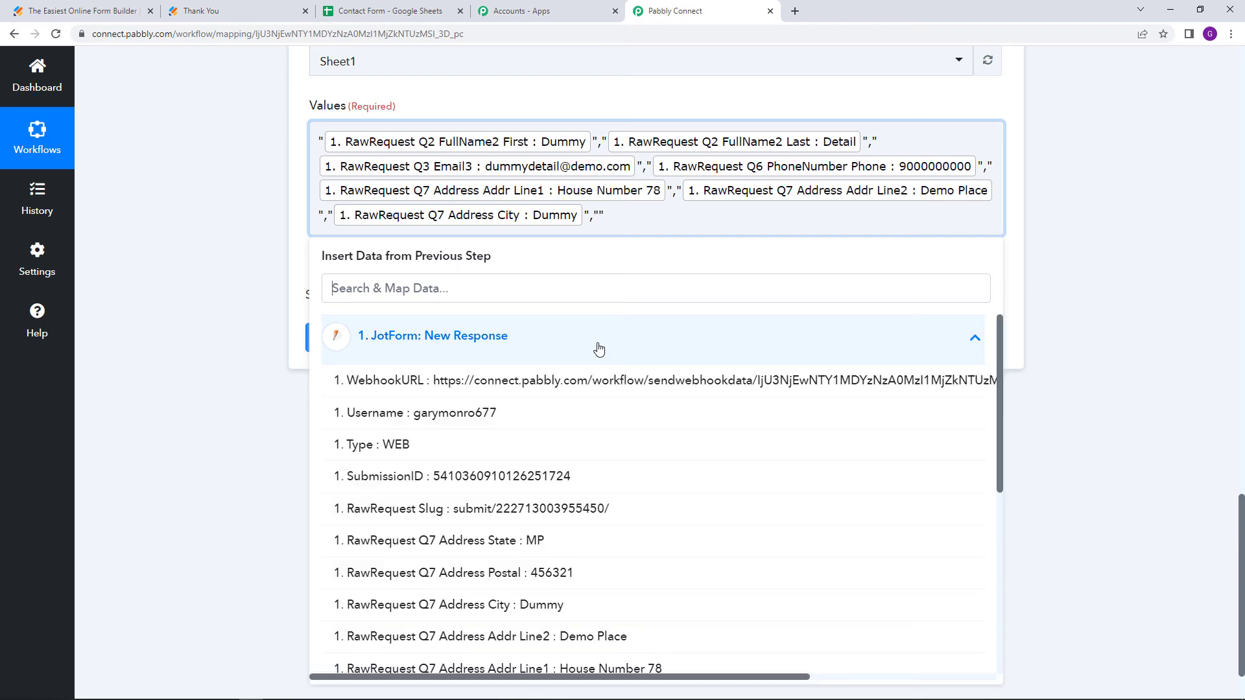
pyautogui.click(596, 576)
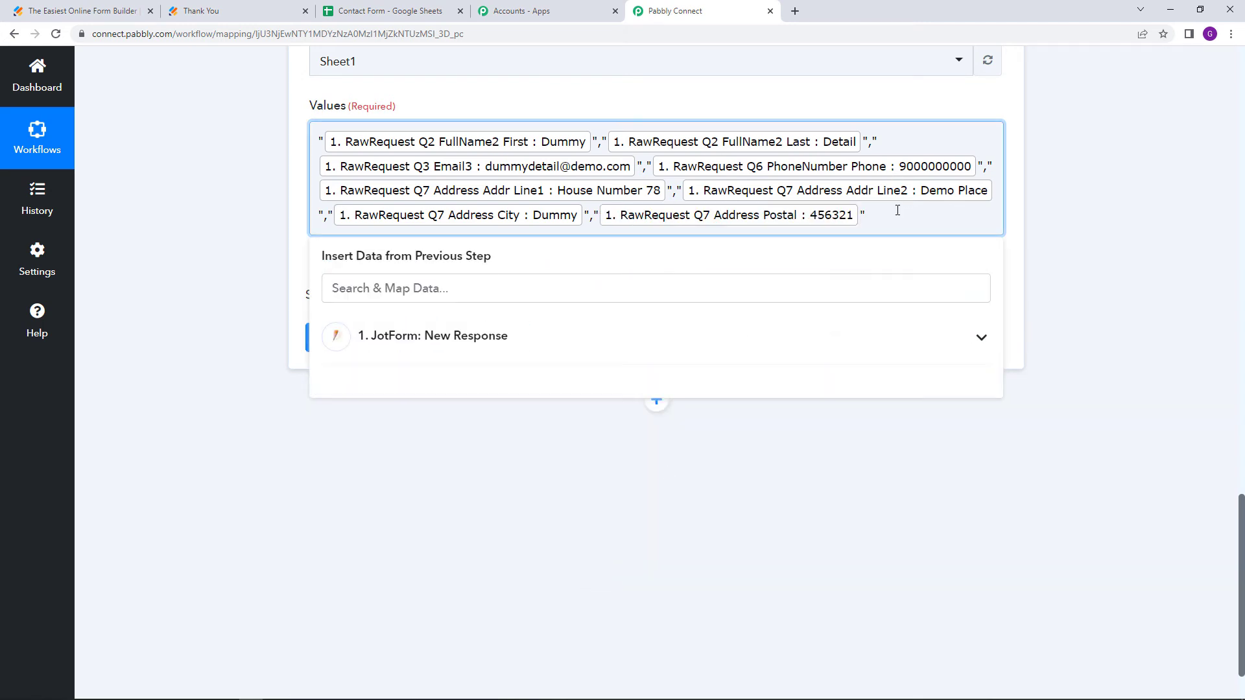
pyautogui.click(415, 10)
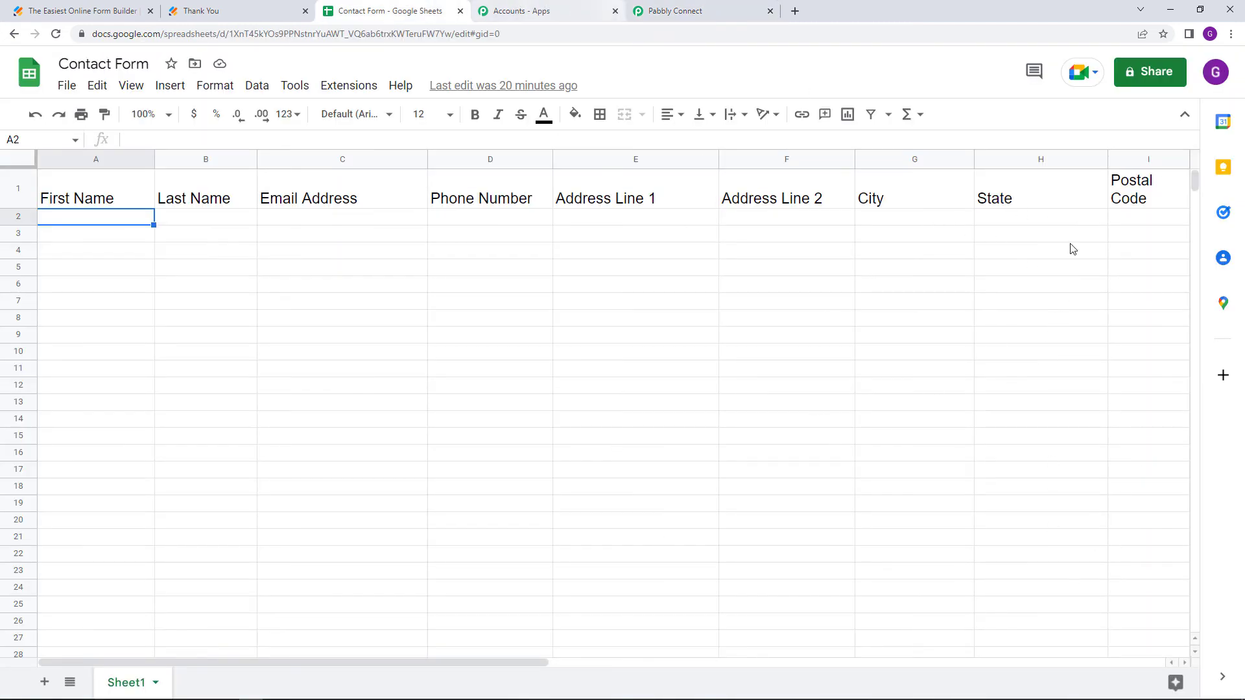
pyautogui.click(726, 11)
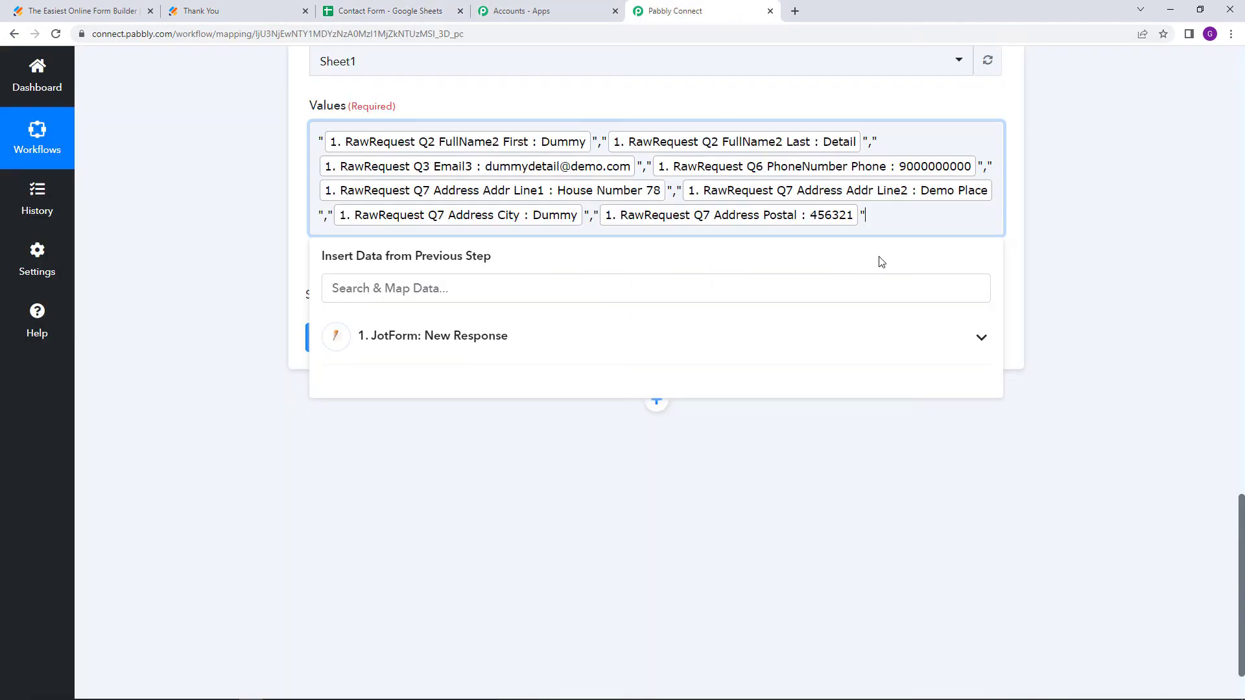
# Replace the mapped postal code in the eighth pair of quotation marks with RawRequest Q7 Address State from the JotForm response
pyautogui.click(847, 222)
pyautogui.click(570, 343)
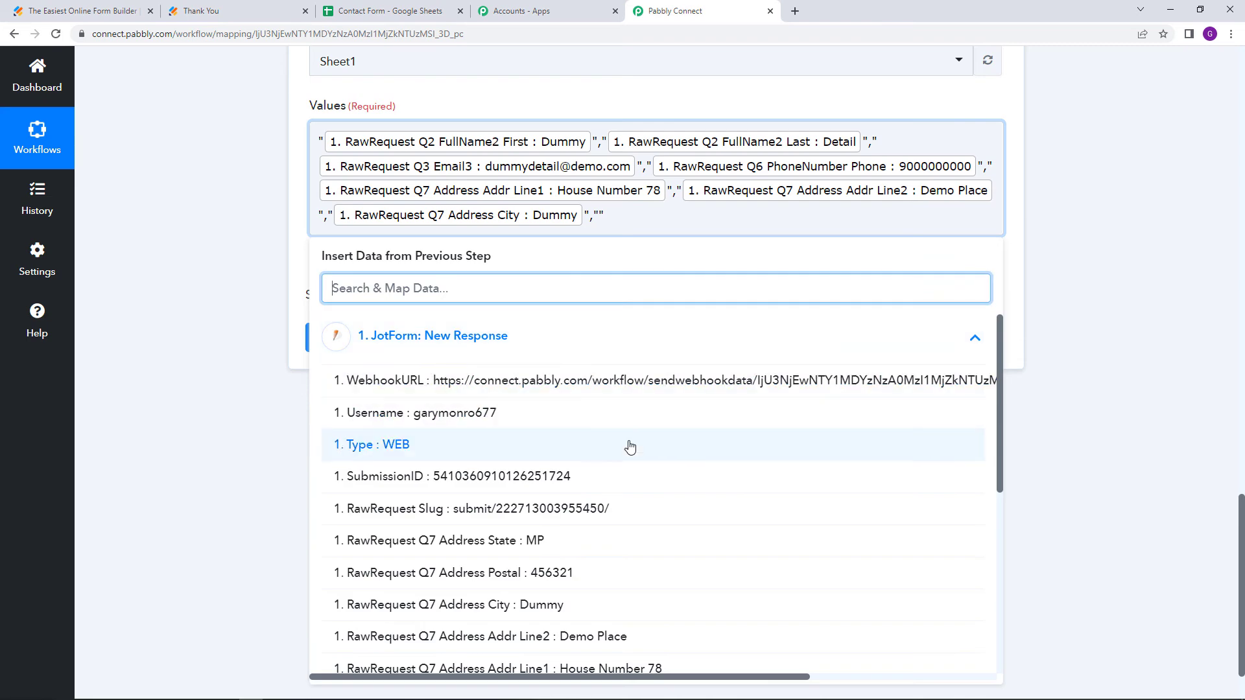
pyautogui.click(639, 540)
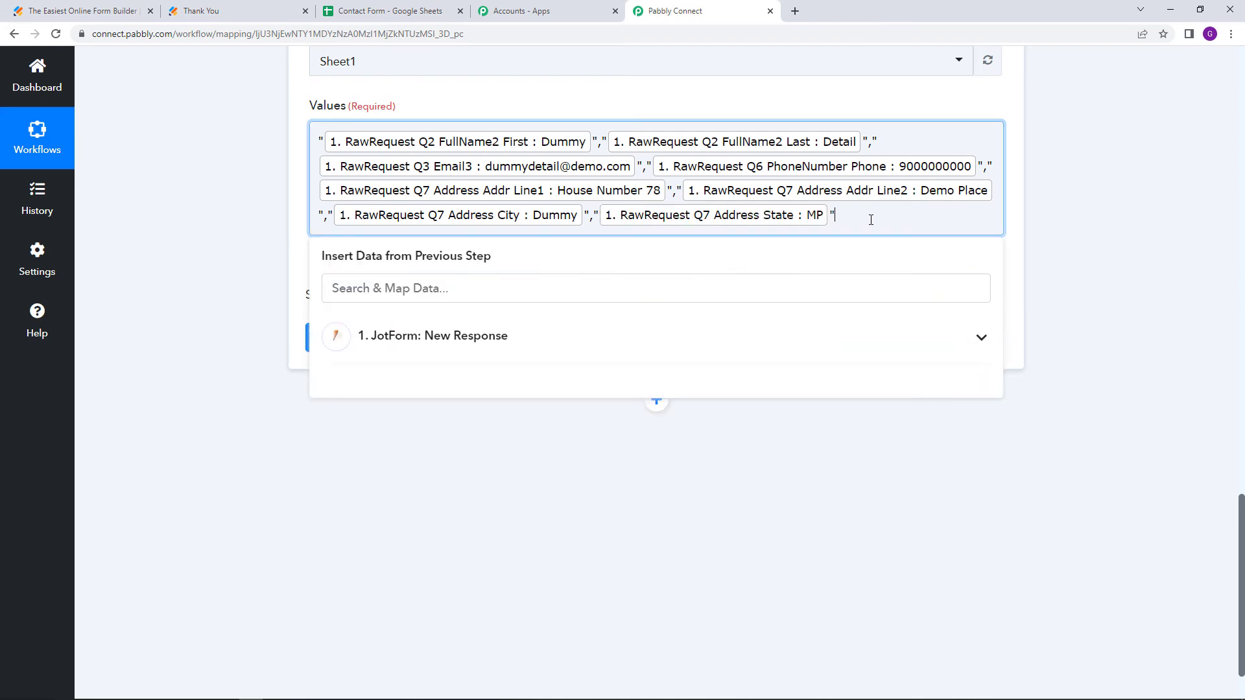
# Add a comma and a ninth pair of empty quotation marks after the mapped state in the Values field
pyautogui.rightClick(871, 220)
pyautogui.click(945, 319)
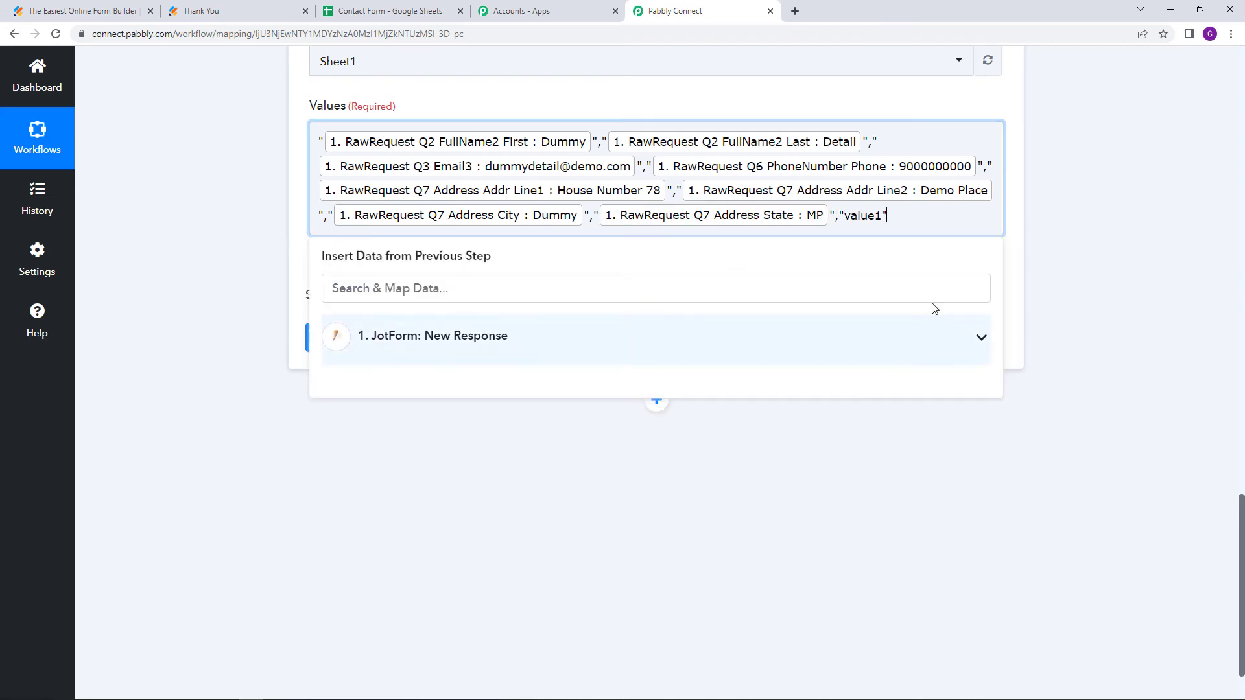
pyautogui.press('BackSpace')
pyautogui.press('BackSpace')
pyautogui.press('BackSpace')
pyautogui.press('BackSpace')
pyautogui.press('BackSpace')
pyautogui.press('BackSpace')
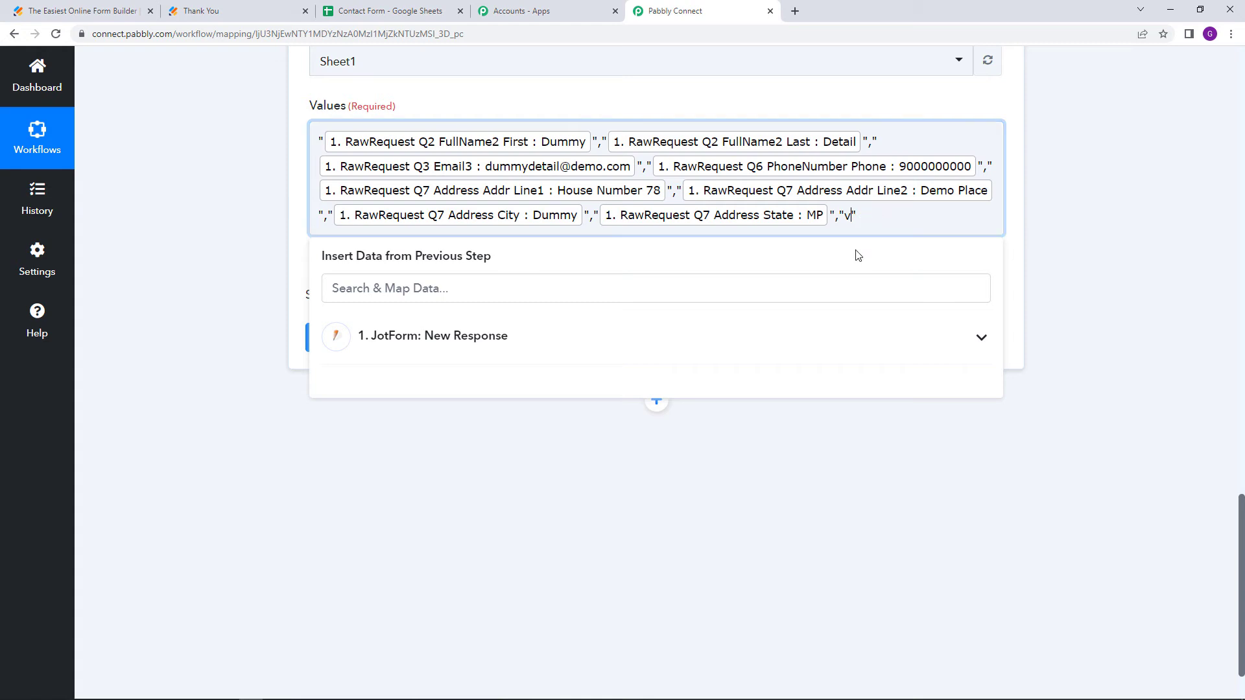
# Map RawRequest Q7 Address Postal from the JotForm response between the ninth pair of quotation marks and leave the Values field
pyautogui.click(537, 361)
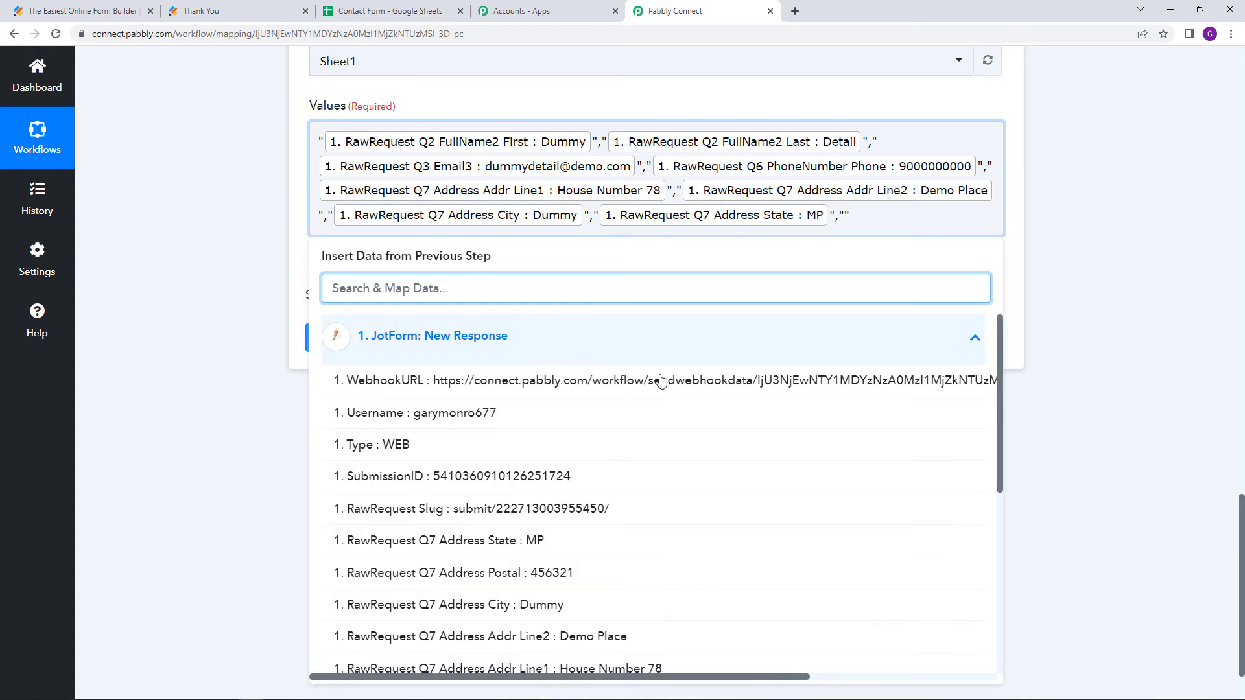
pyautogui.click(574, 572)
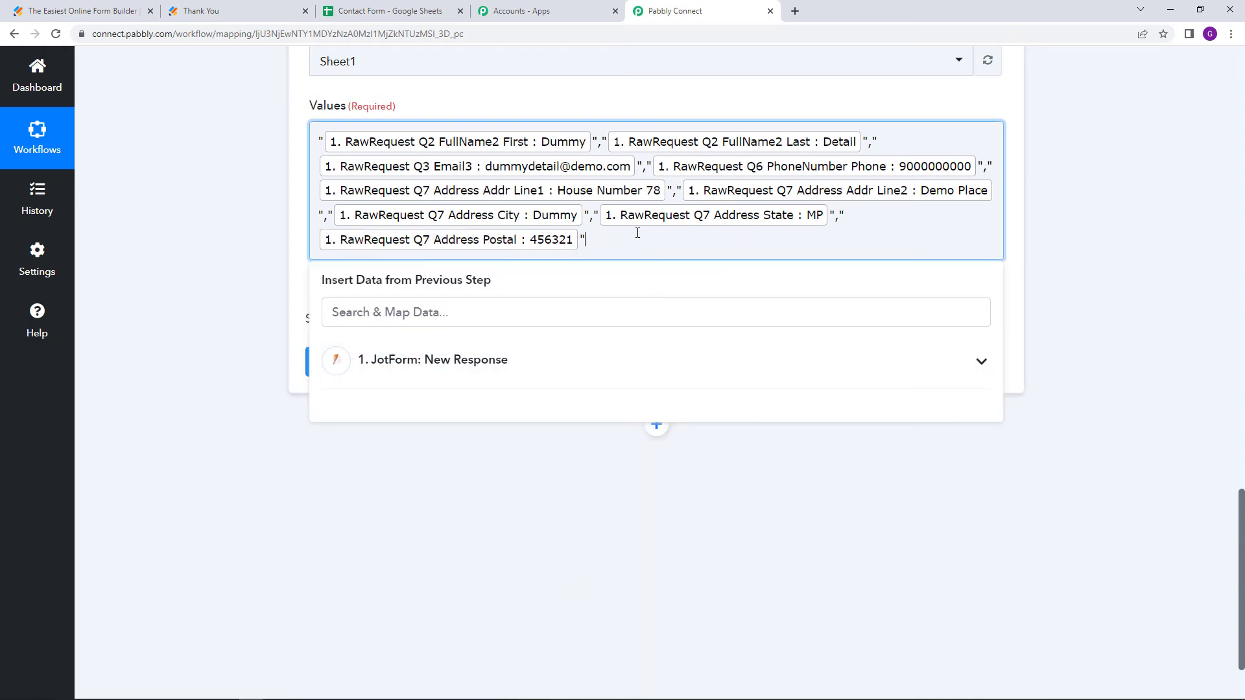
pyautogui.click(264, 259)
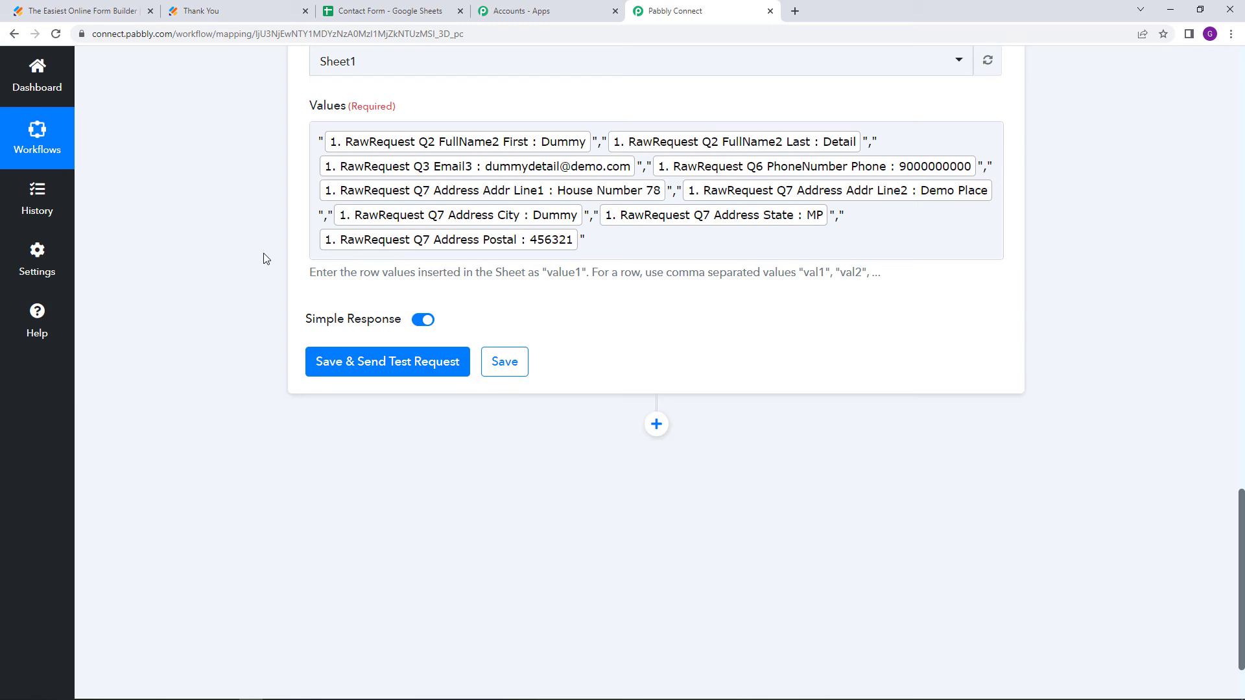
pyautogui.click(333, 126)
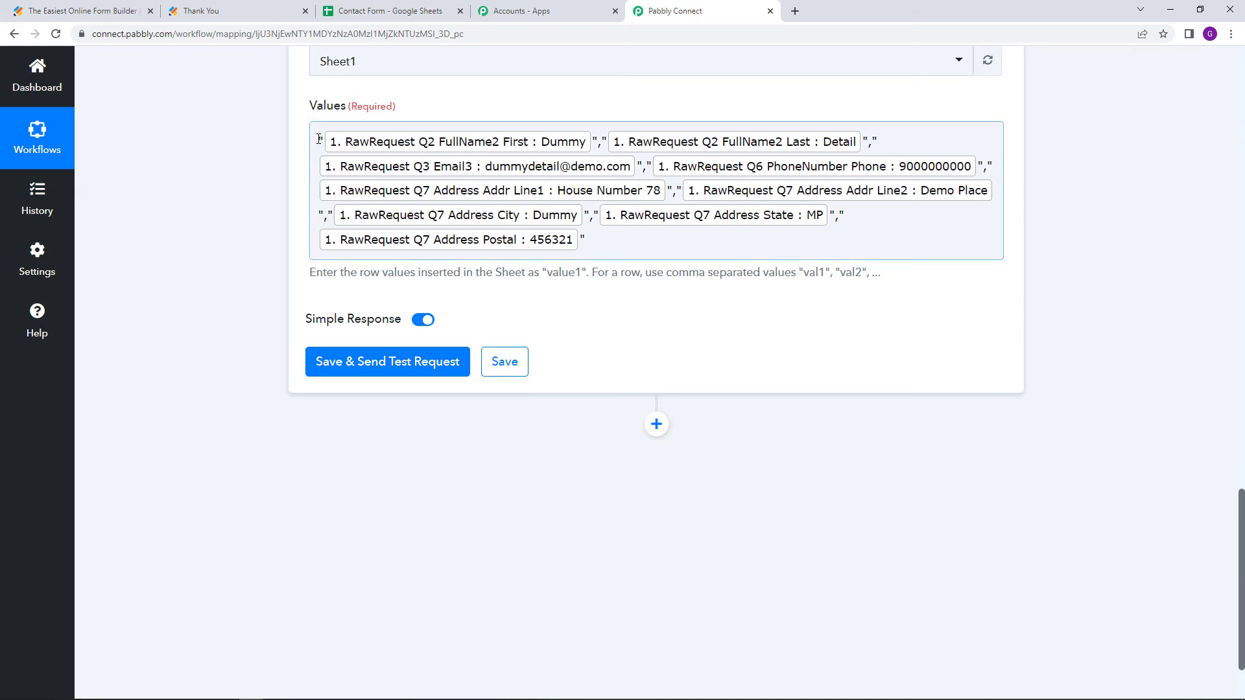
pyautogui.click(589, 243)
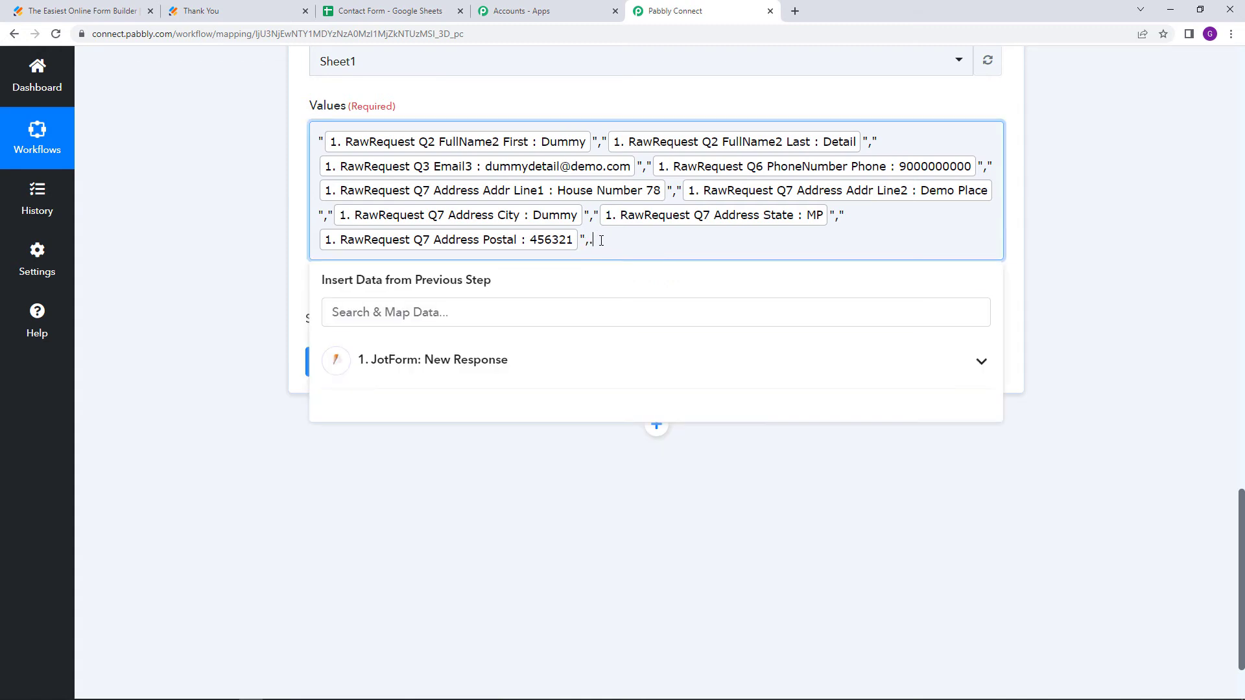
pyautogui.click(1086, 254)
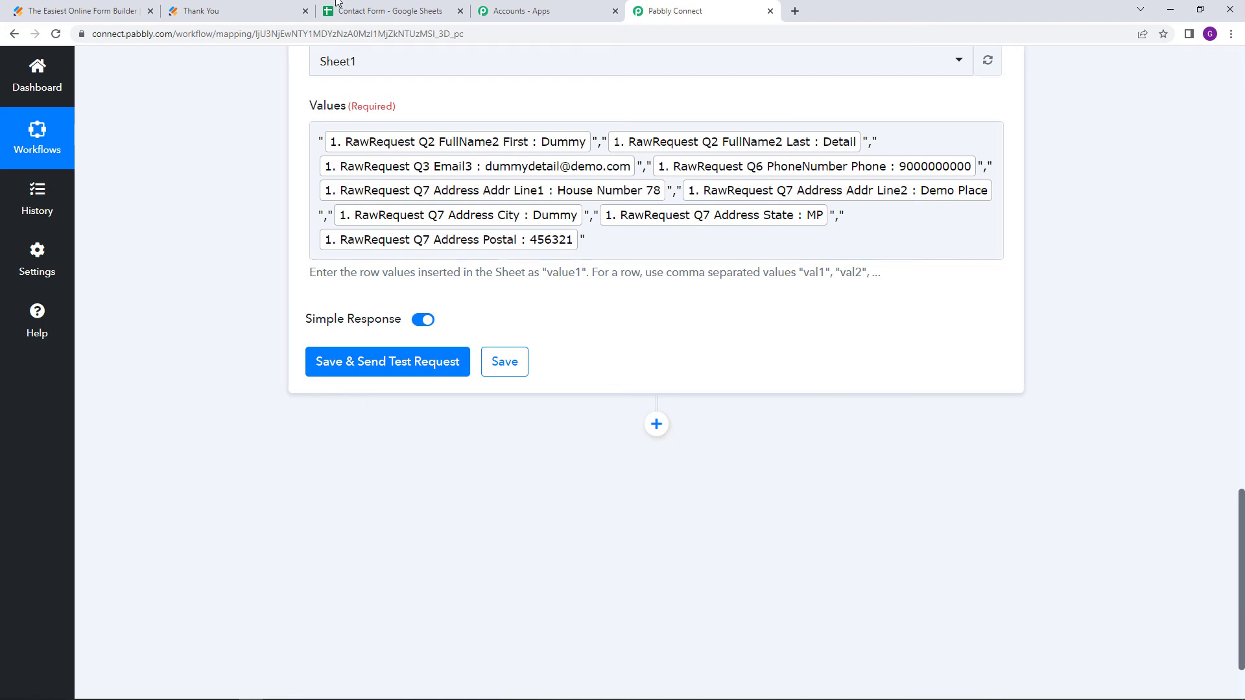
# Check the Contact Form sheet's column headings against the mapped values, and save the Append Values action while sending a test request
pyautogui.click(410, 8)
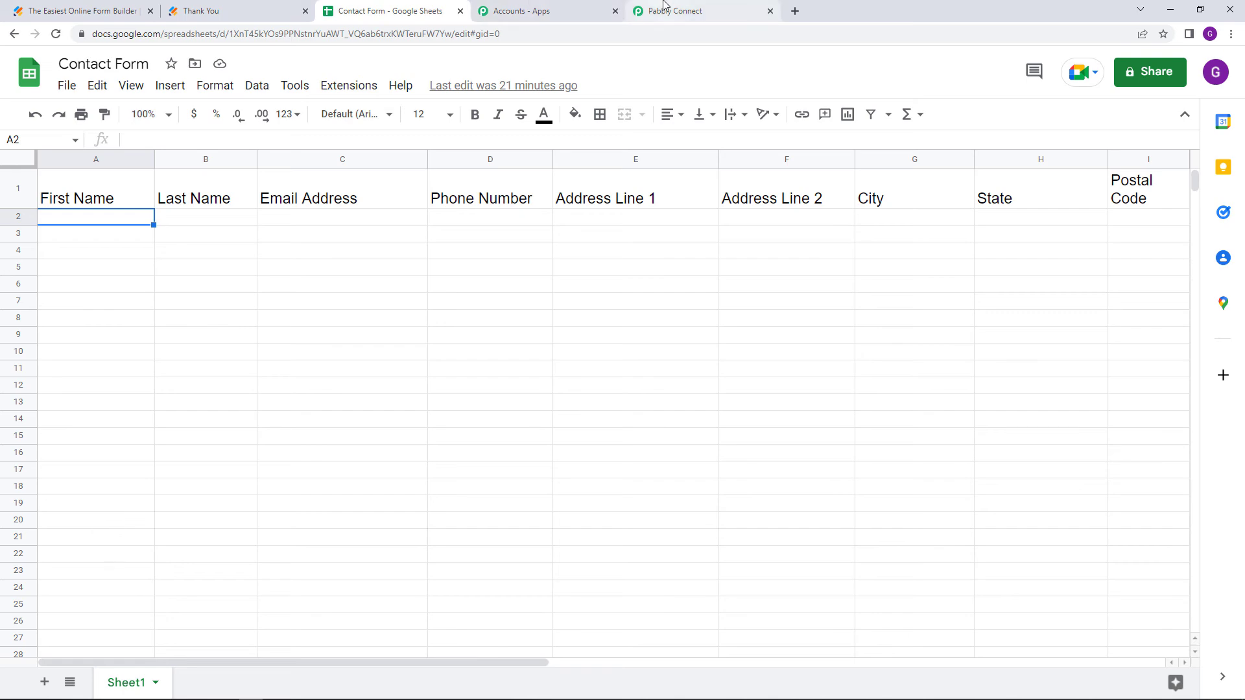
pyautogui.click(687, 6)
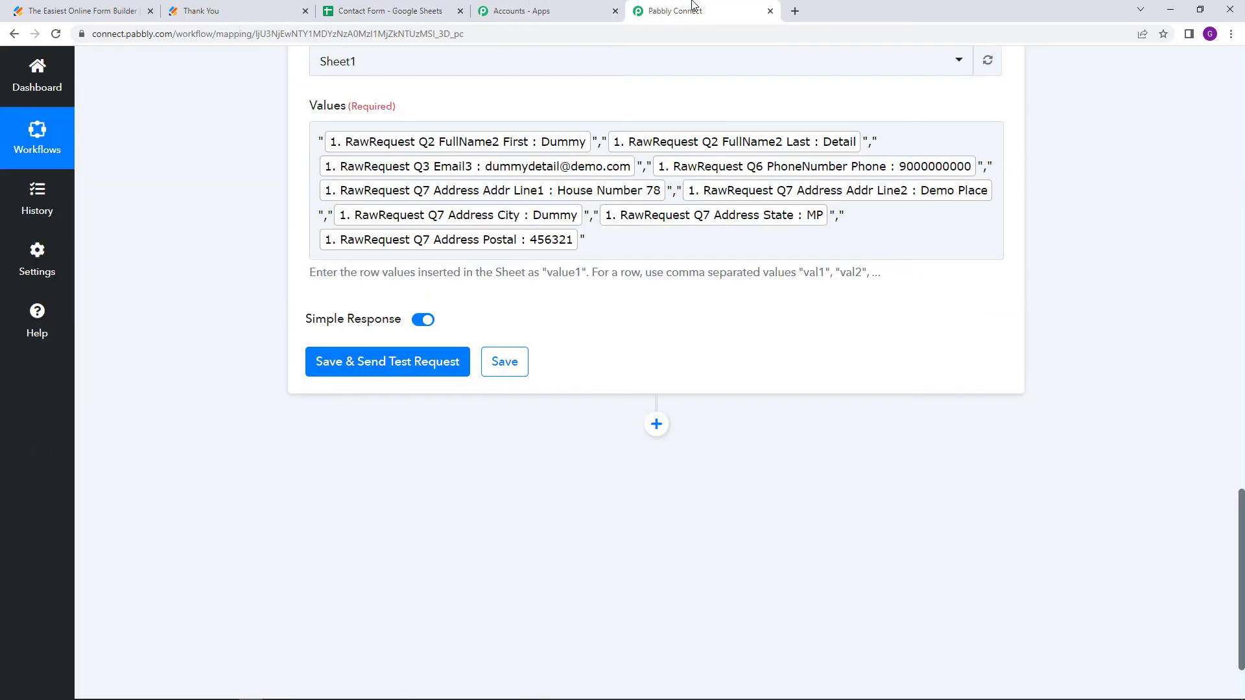
pyautogui.click(363, 361)
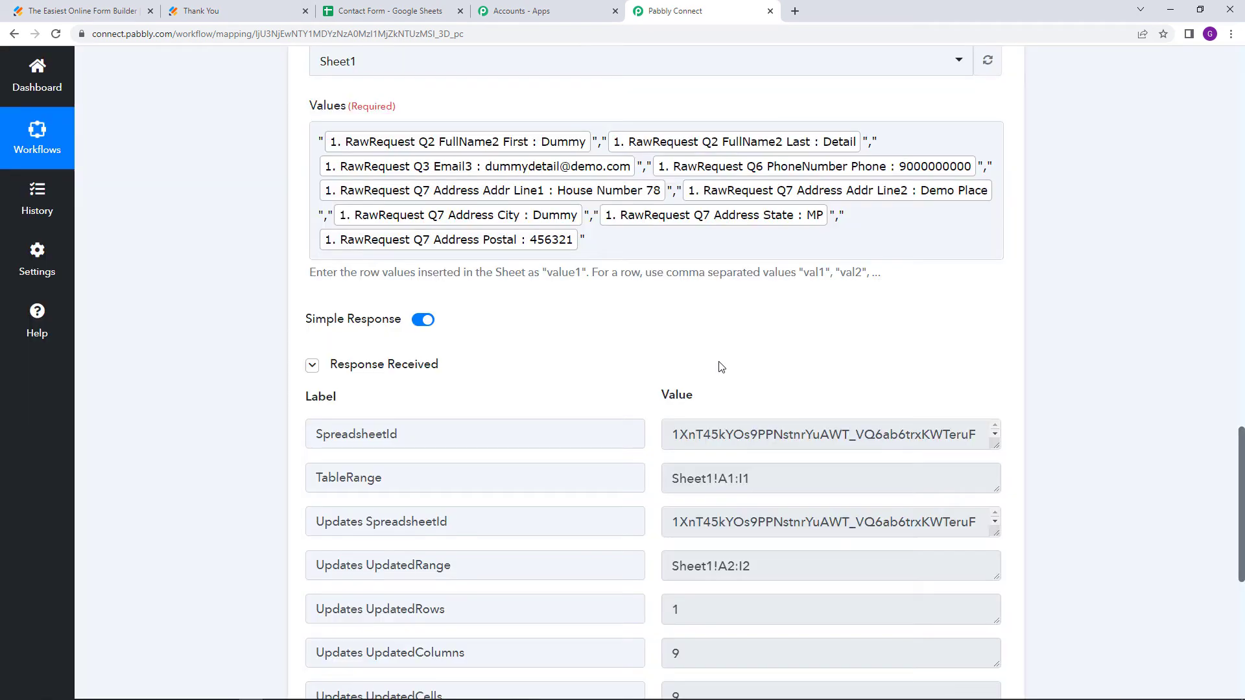
# Review the test response, the row appended to the Contact Form sheet and the settings of the Append Values action
pyautogui.scroll(-1, 724, 359)
pyautogui.scroll(-1, 724, 364)
pyautogui.scroll(3, 668, 225)
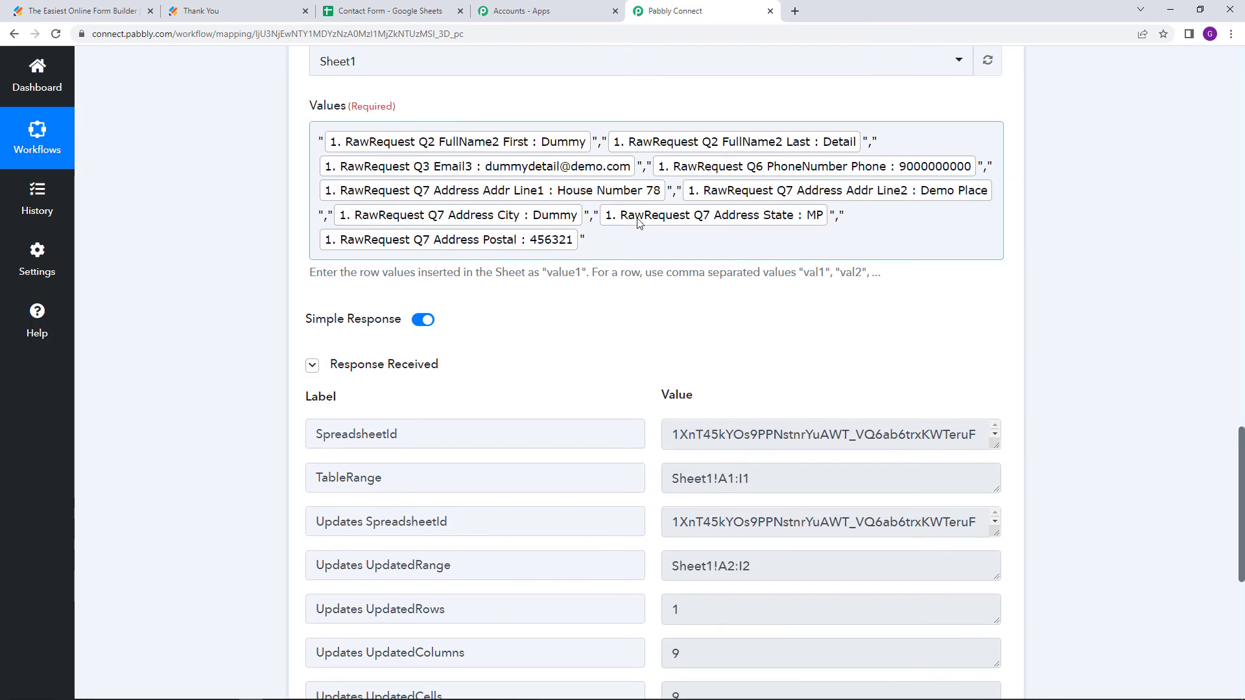
pyautogui.scroll(-2, 753, 324)
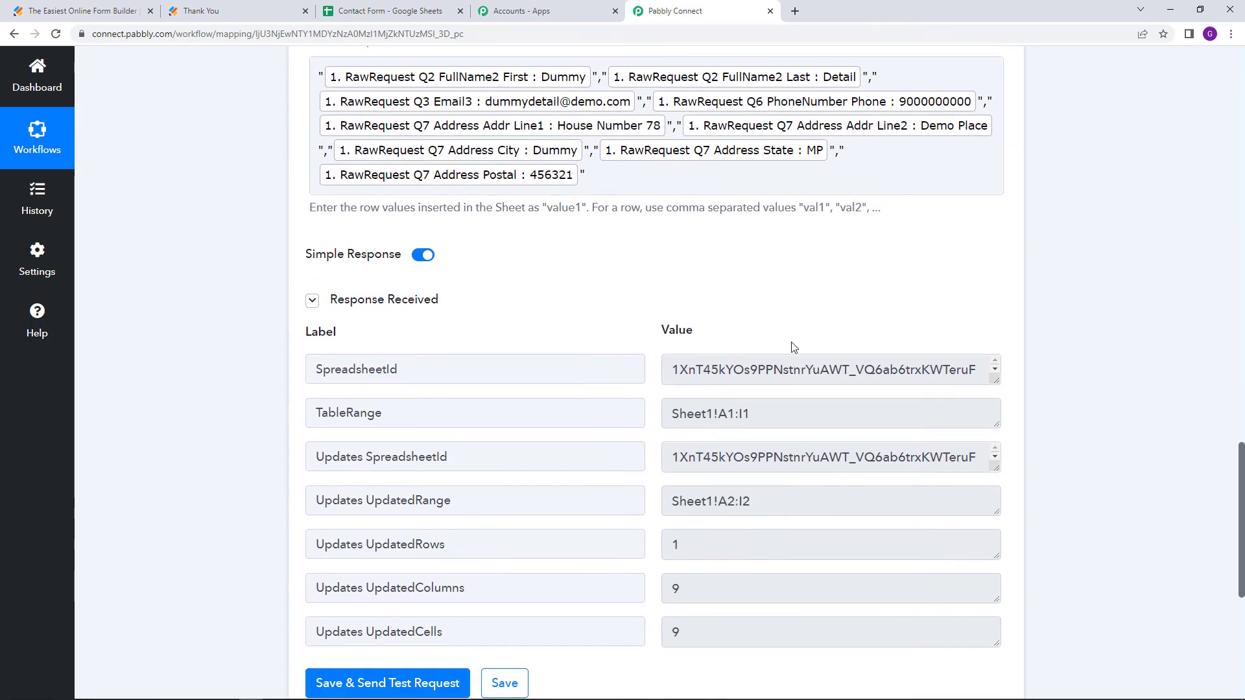
pyautogui.click(374, 8)
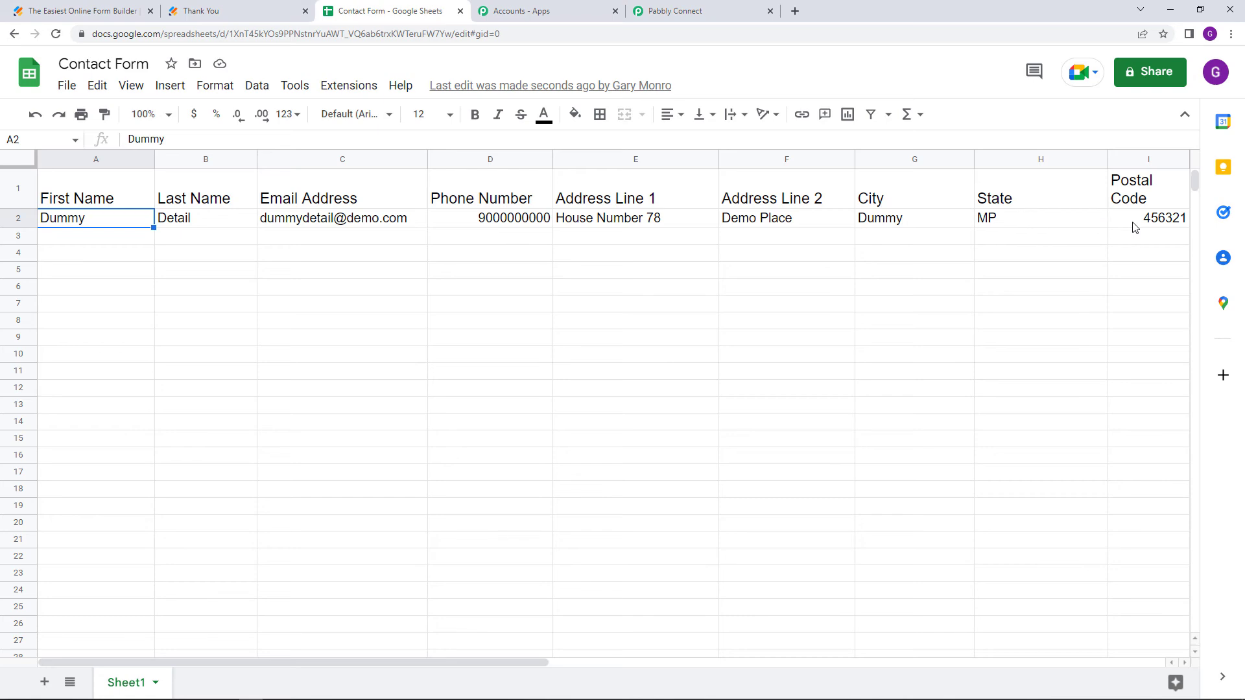
pyautogui.click(683, 9)
pyautogui.scroll(8, 1183, 468)
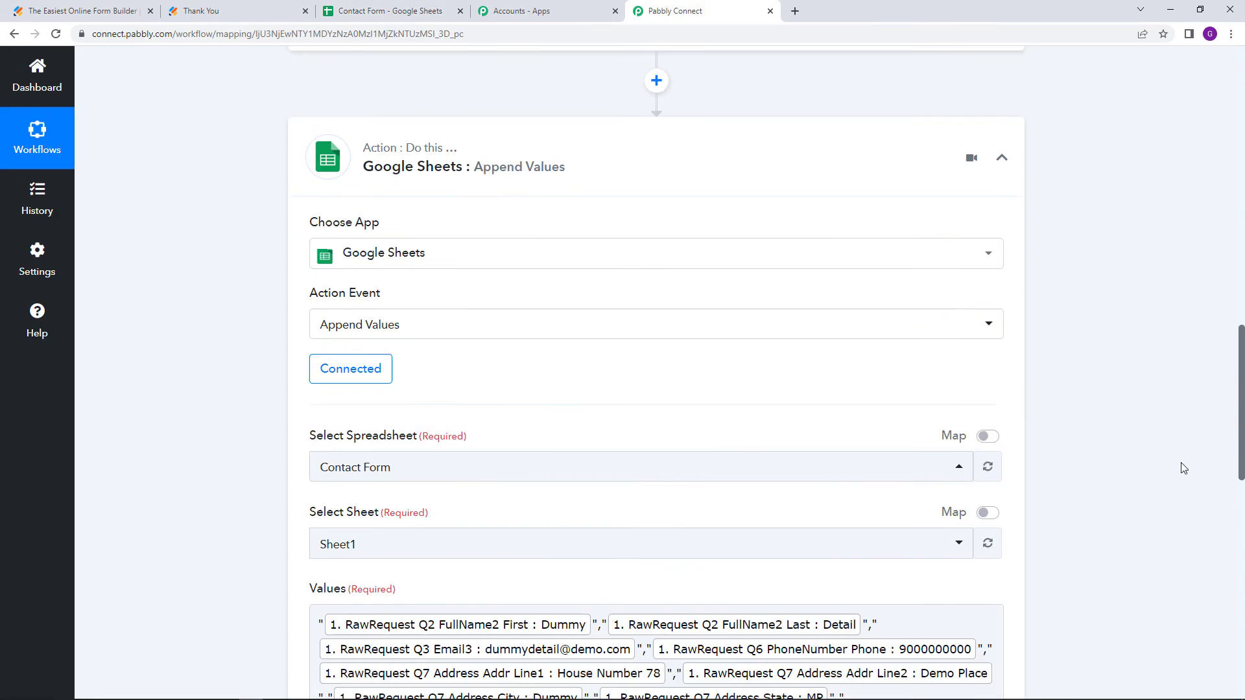
pyautogui.scroll(-6, 1181, 467)
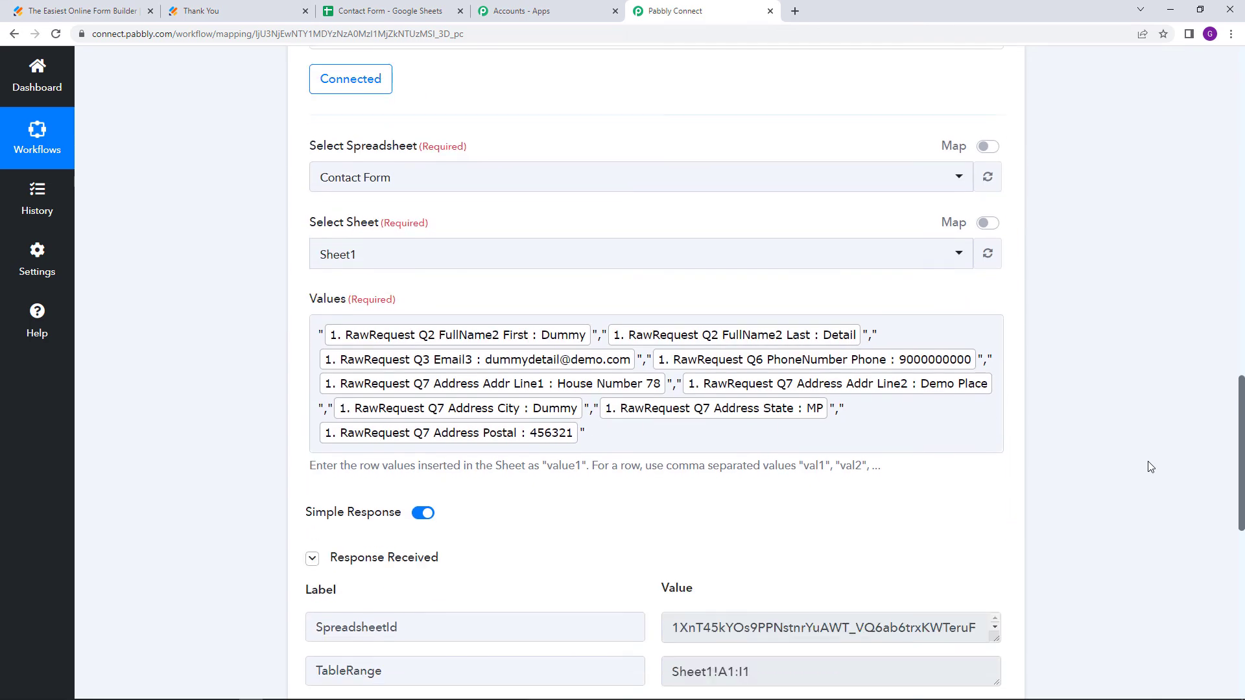
# Save the Append Values action and review the workflow from the JotForm trigger down to the action's test response
pyautogui.scroll(-7, 1149, 467)
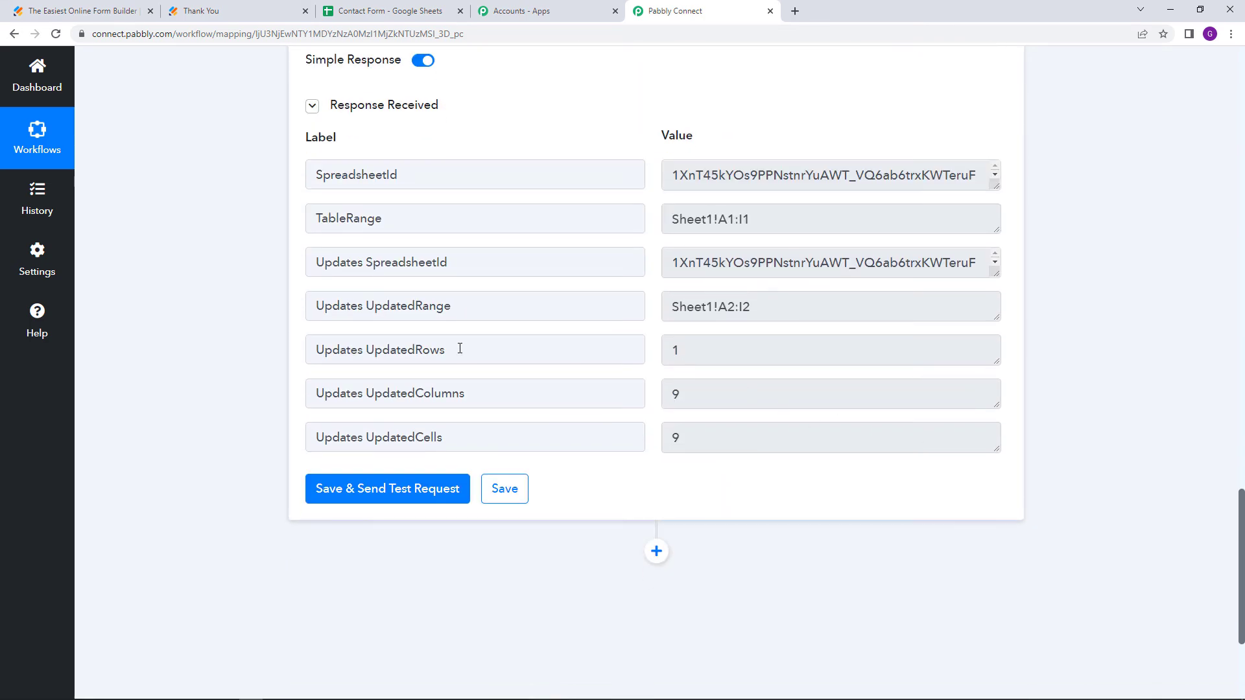
pyautogui.click(512, 491)
pyautogui.click(710, 496)
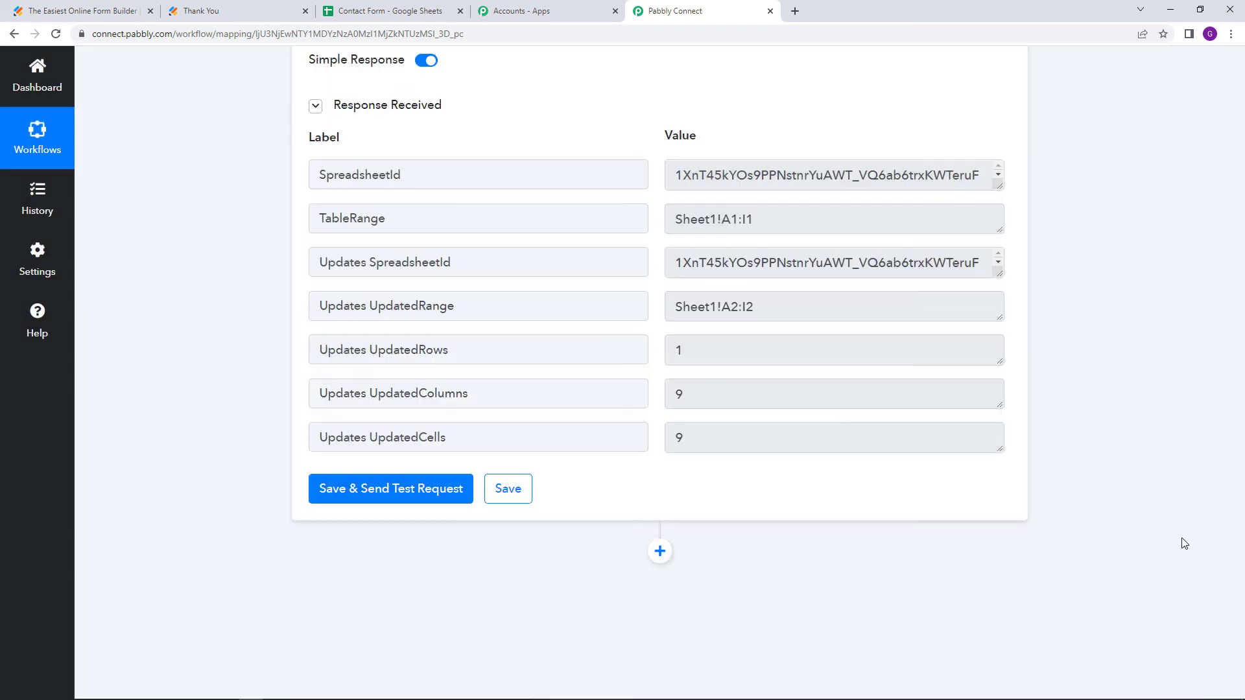
pyautogui.scroll(15, 1224, 570)
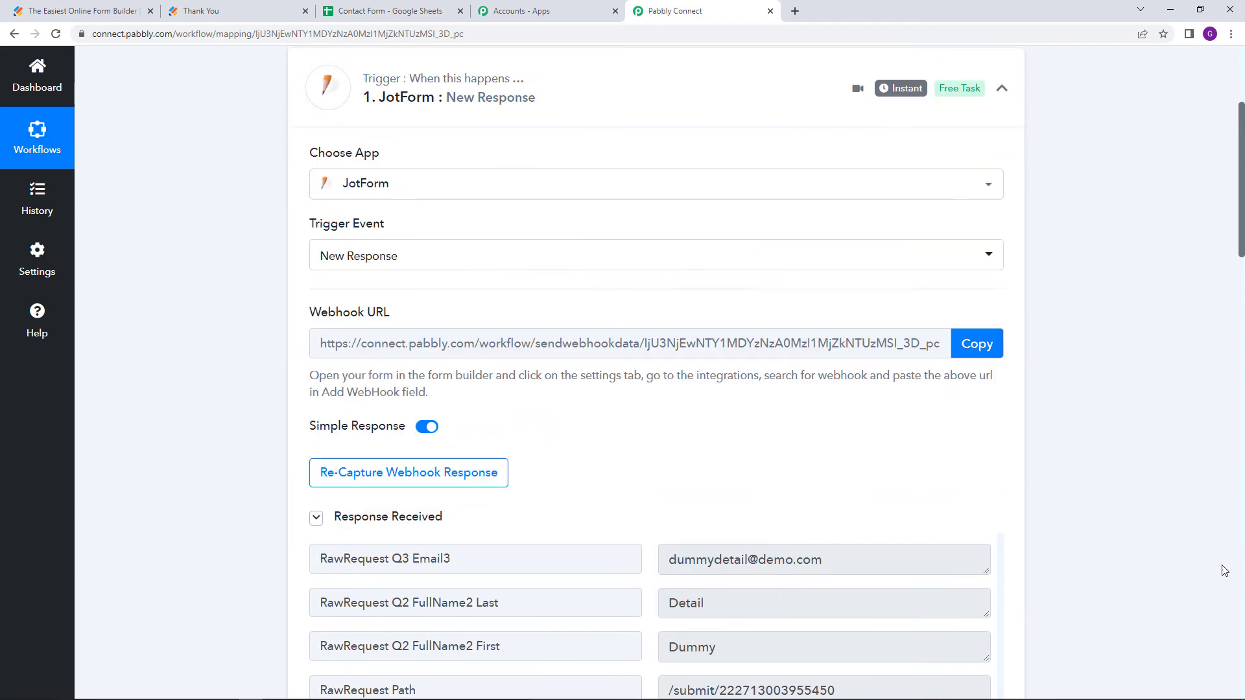
pyautogui.scroll(3, 1224, 570)
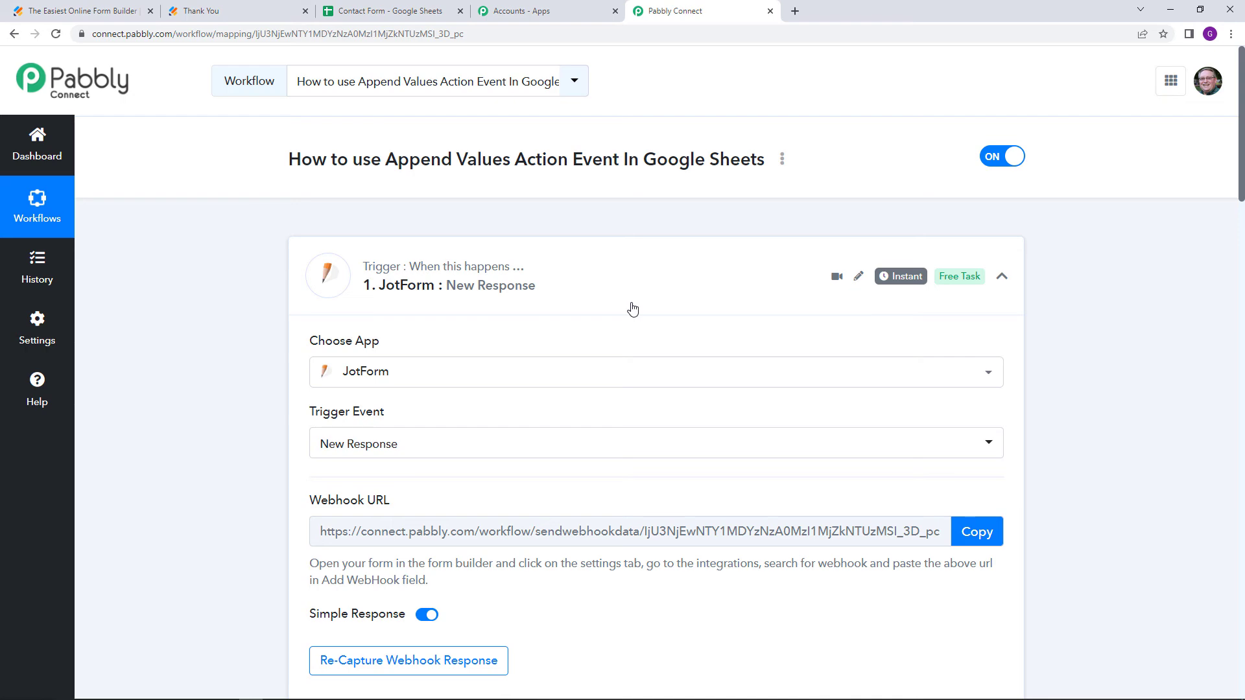
pyautogui.scroll(-20, 556, 305)
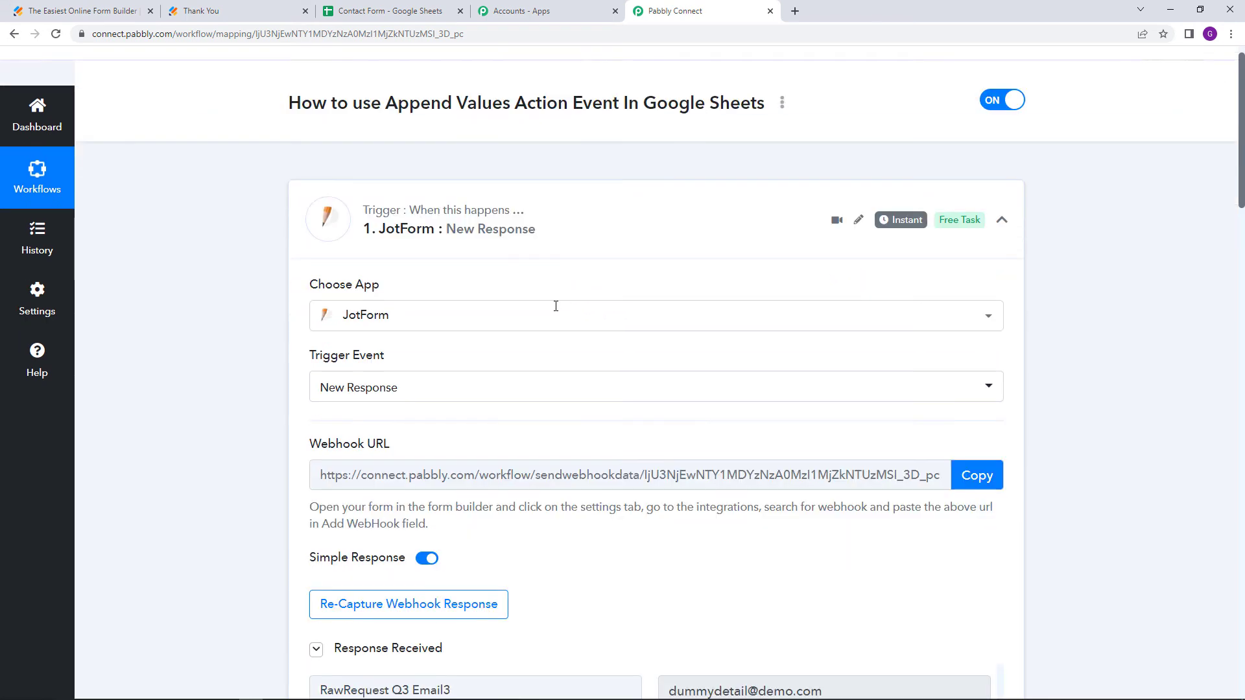
pyautogui.scroll(-10, 412, 461)
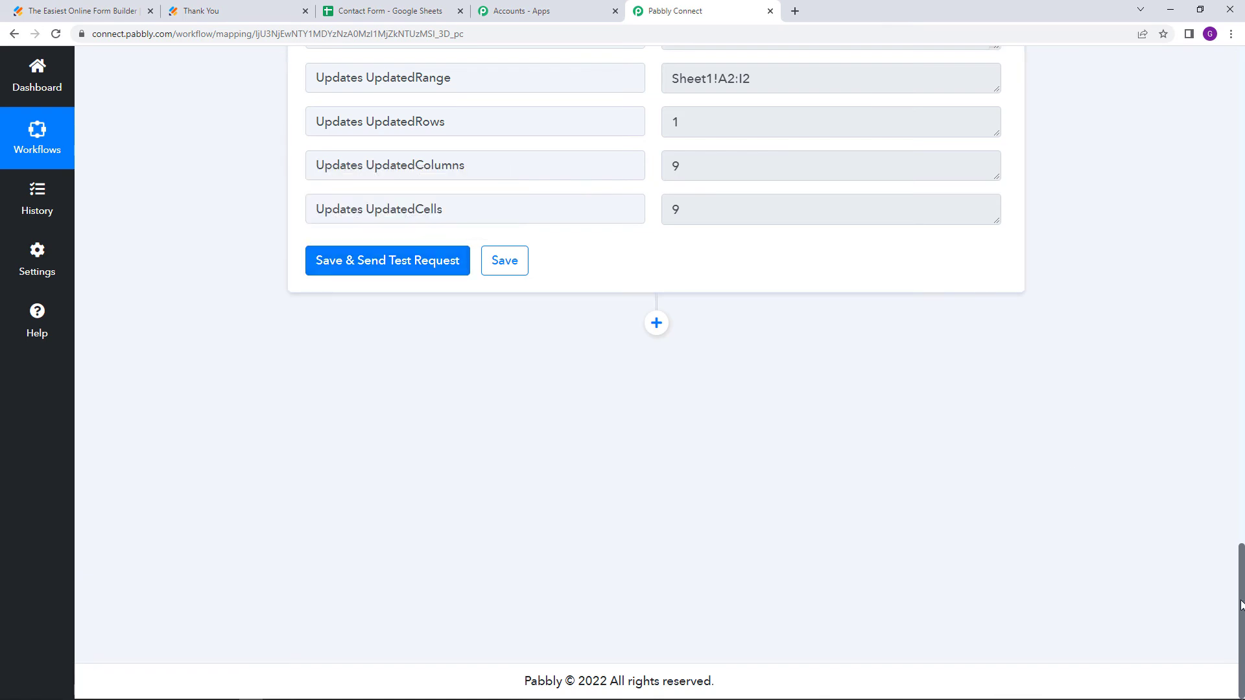
pyautogui.moveTo(1240, 605); pyautogui.dragTo(1240, 111)
# Check the Contact Form sheet, reload the Jotform Contact Form for a new response, and fill in the first and last name
pyautogui.click(387, 11)
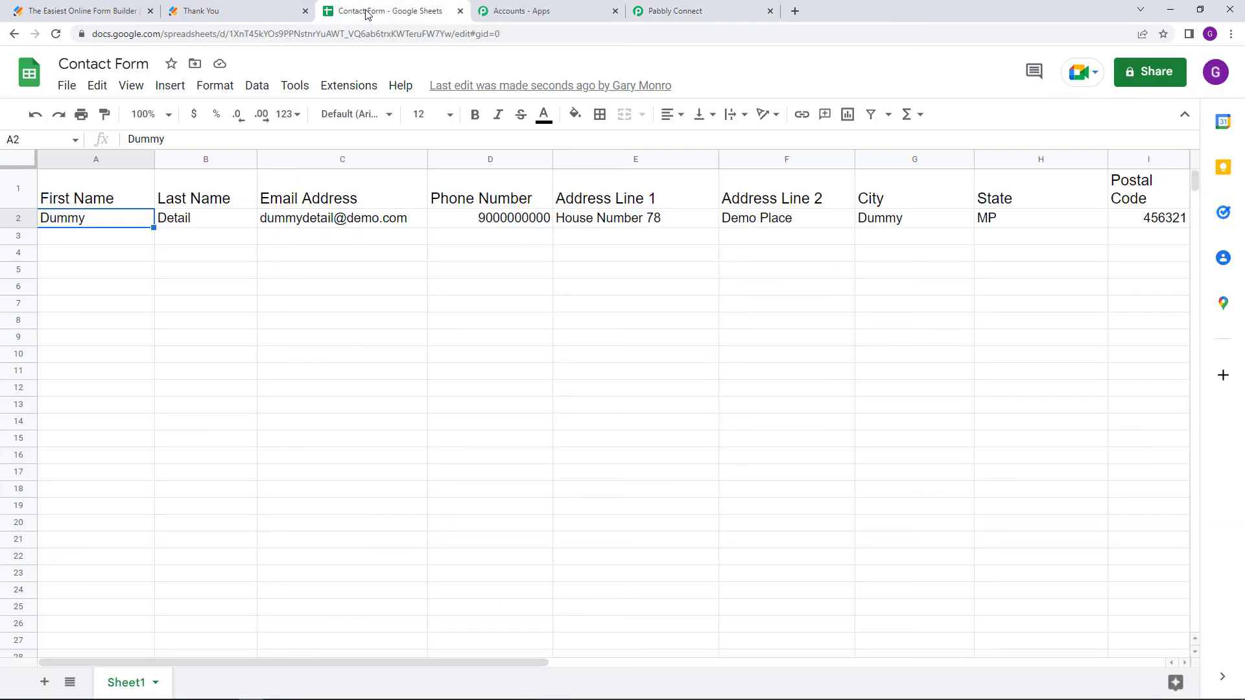
pyautogui.click(198, 11)
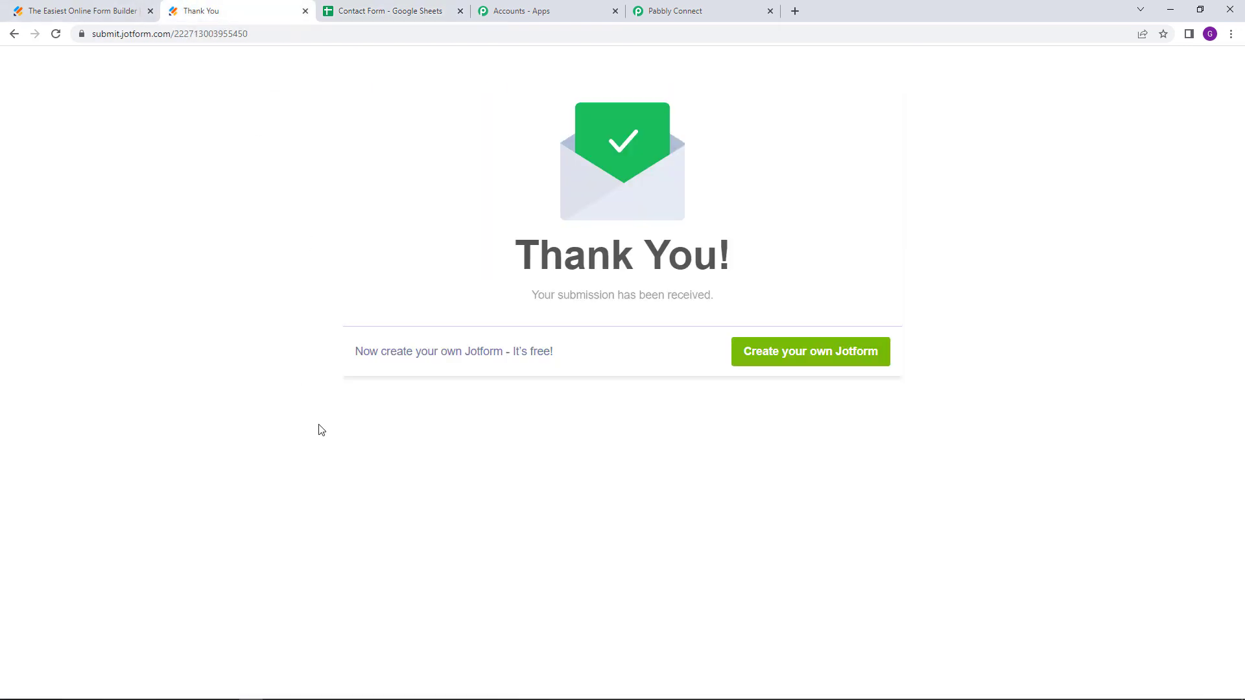
pyautogui.press('F5')
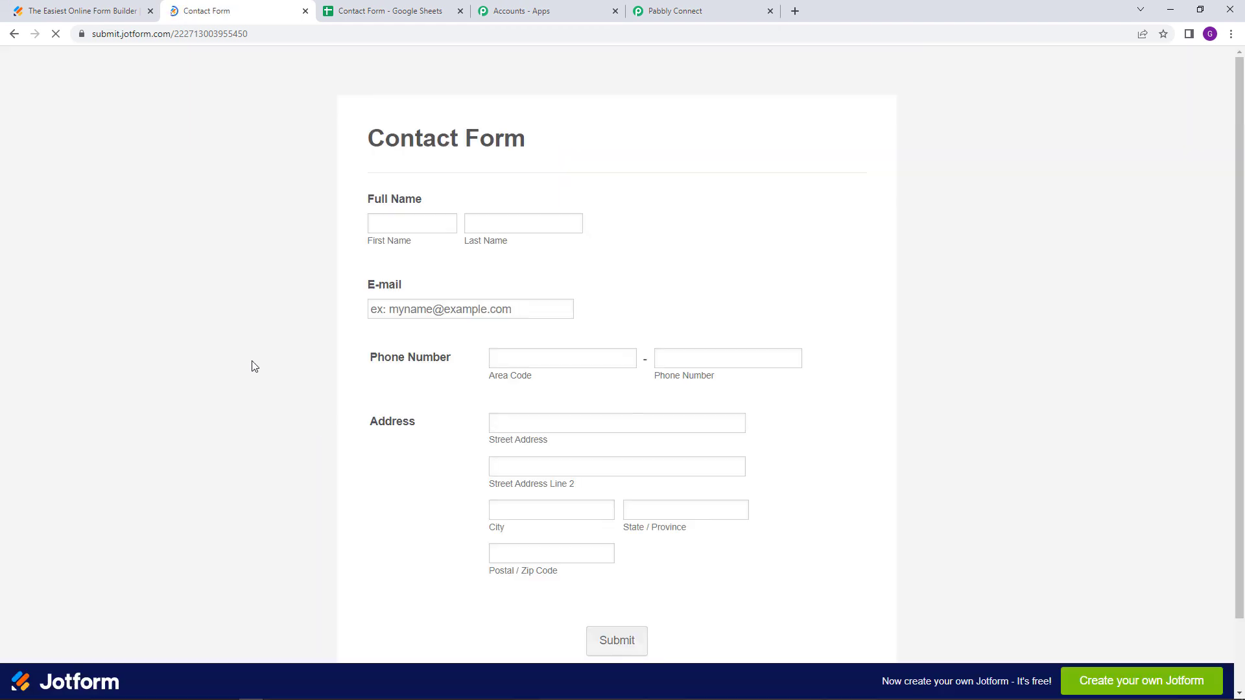
pyautogui.scroll(-1, 250, 365)
pyautogui.click(403, 161)
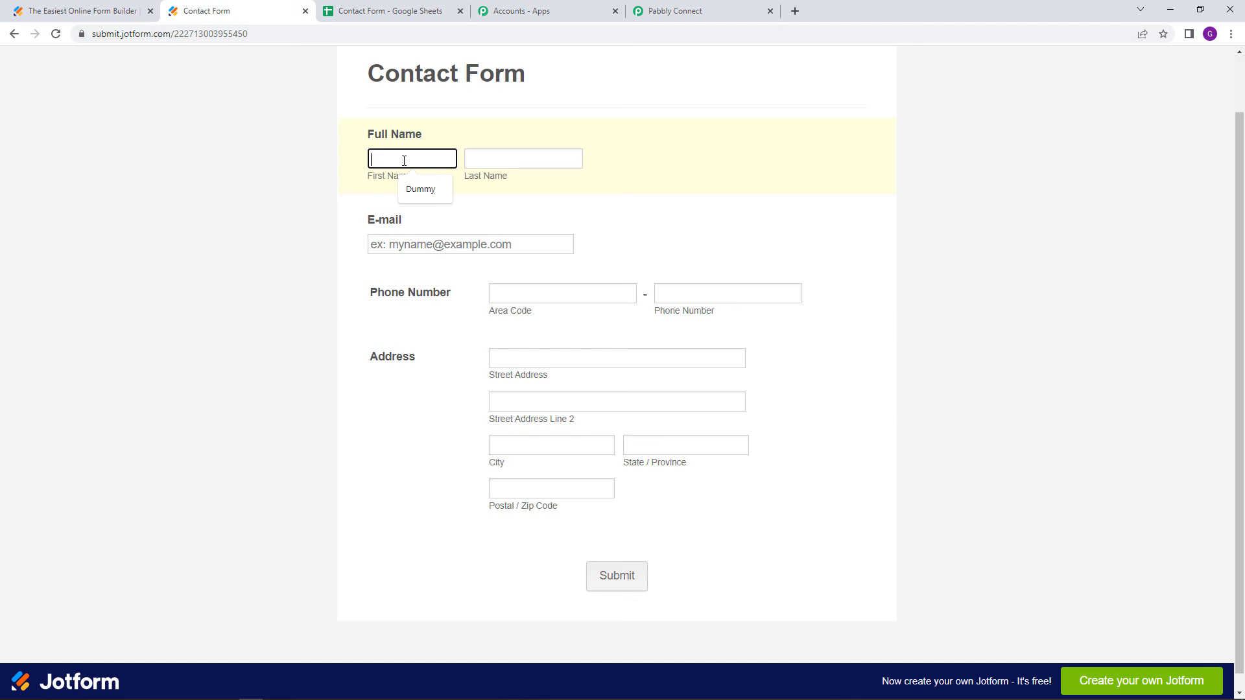
pyautogui.write('New')
pyautogui.click(489, 159)
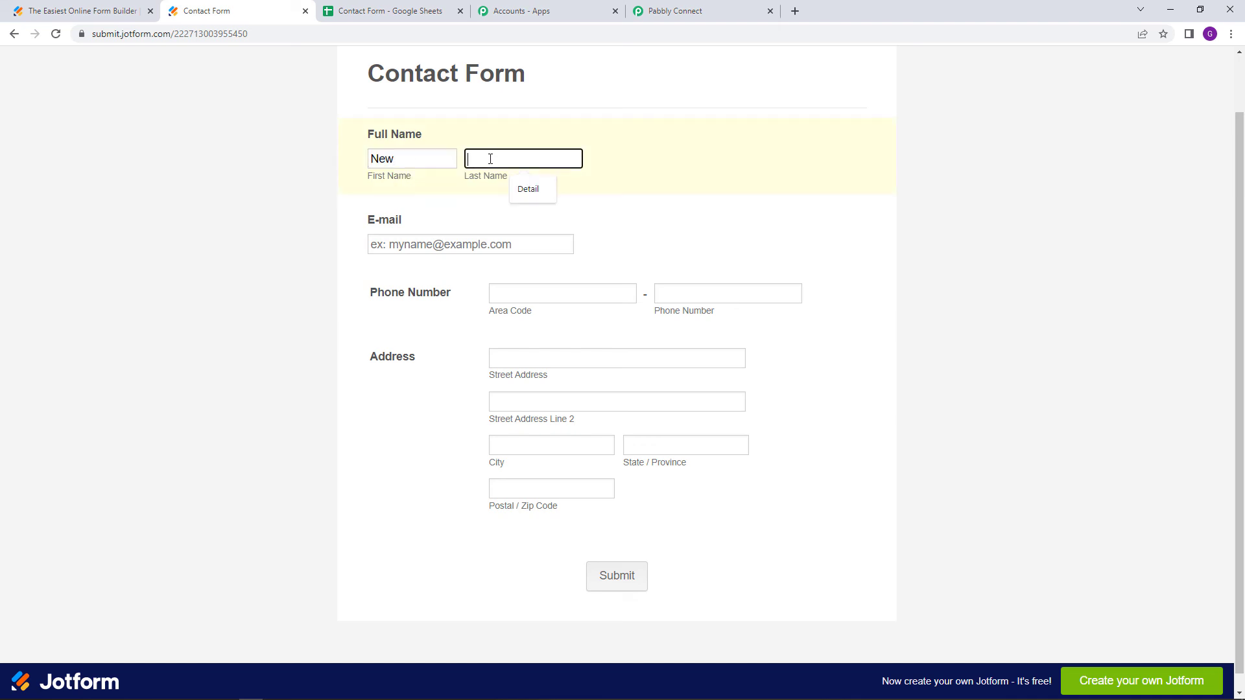
pyautogui.write('Data')
# Fill in the contact's e-mail, area code and phone number in the Contact Form
pyautogui.click(435, 249)
pyautogui.write('new')
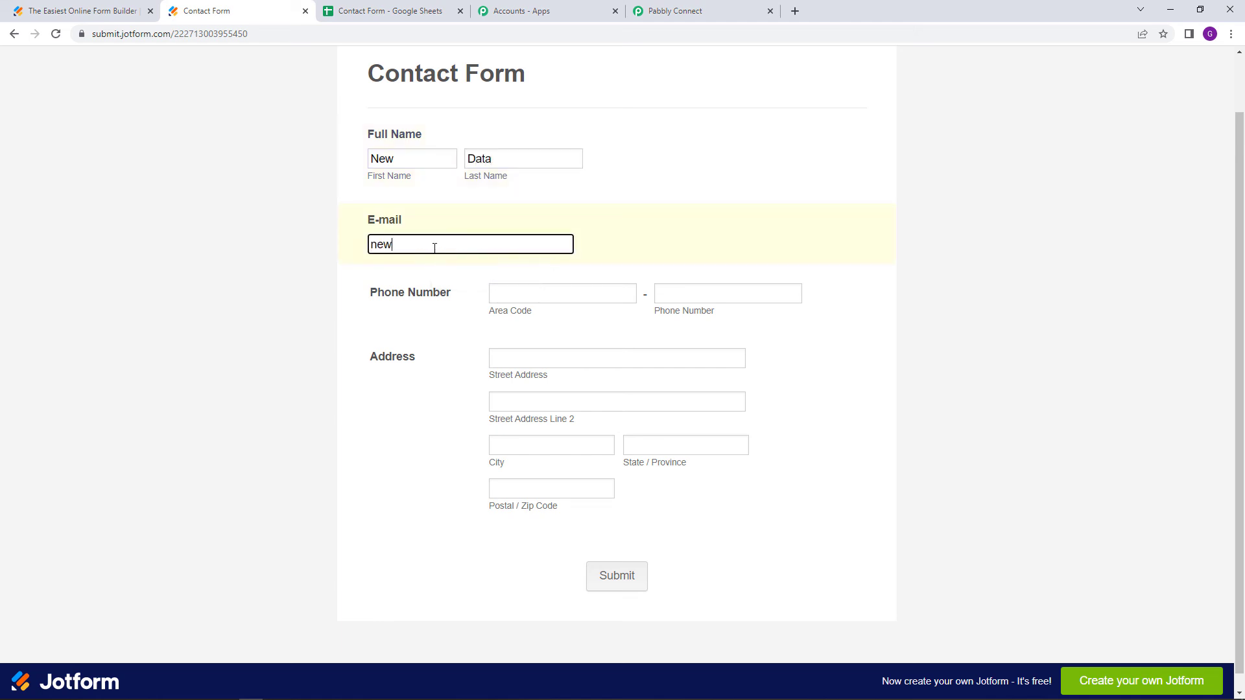
pyautogui.write('data@example.com')
pyautogui.click(533, 300)
pyautogui.write('+')
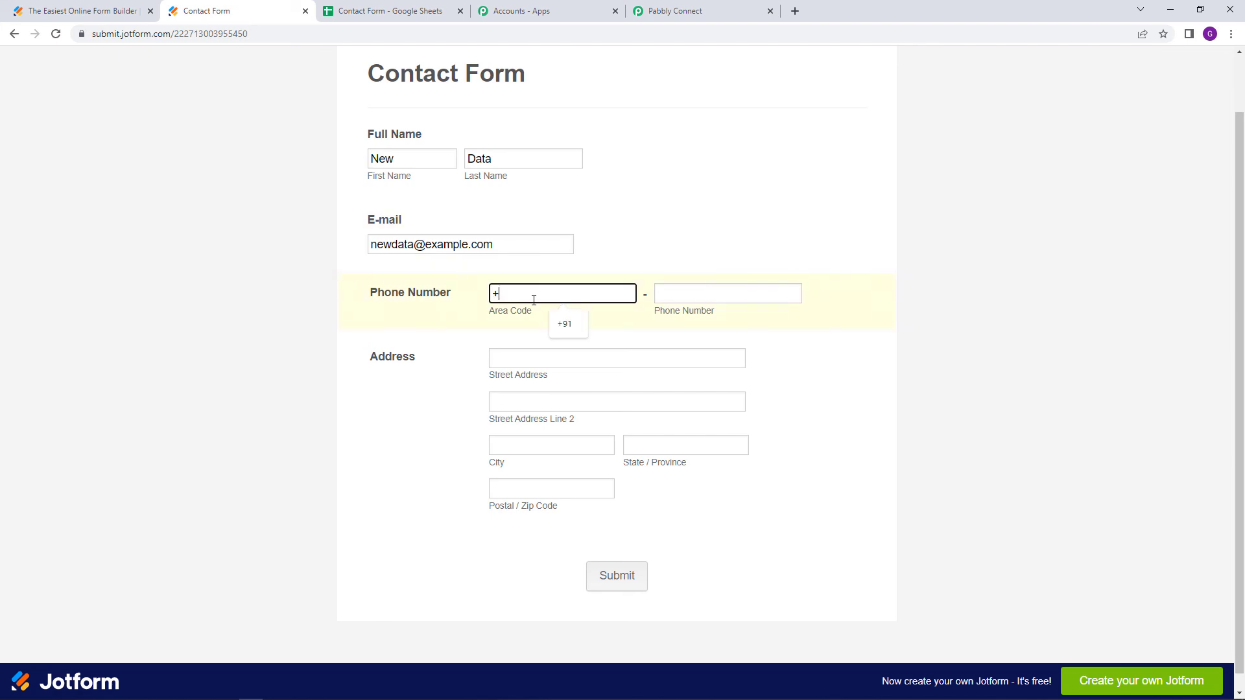
pyautogui.write('91')
pyautogui.click(775, 300)
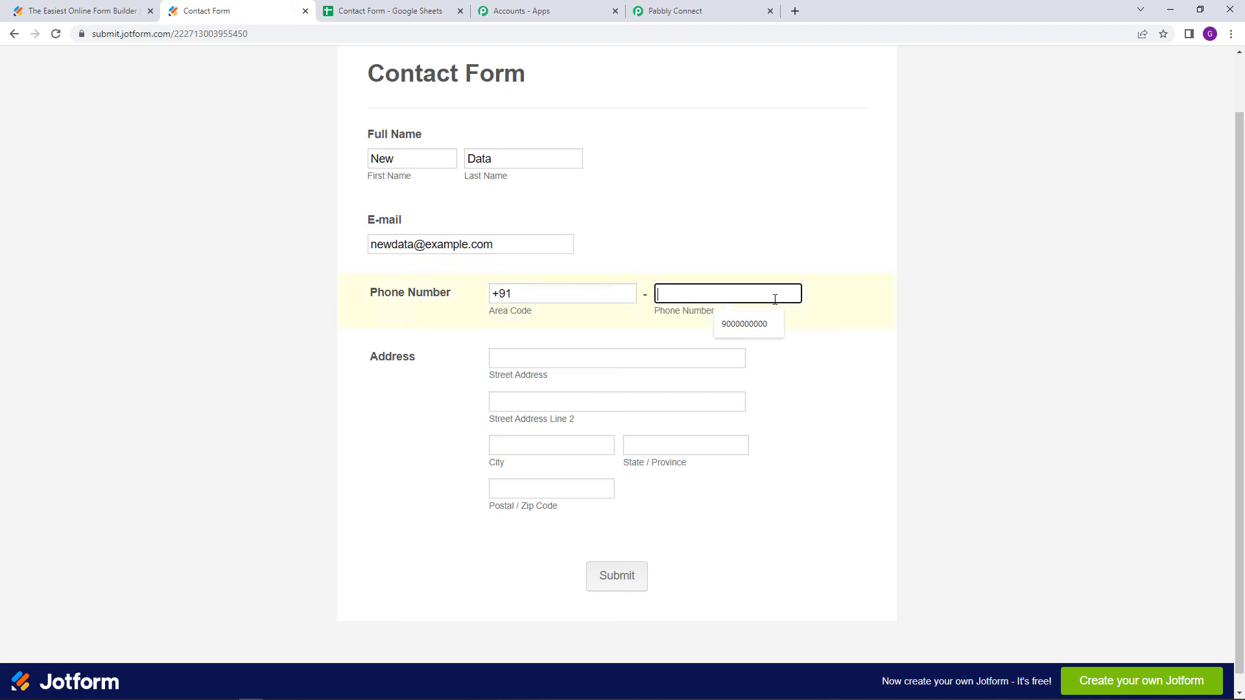
pyautogui.write('8000000000')
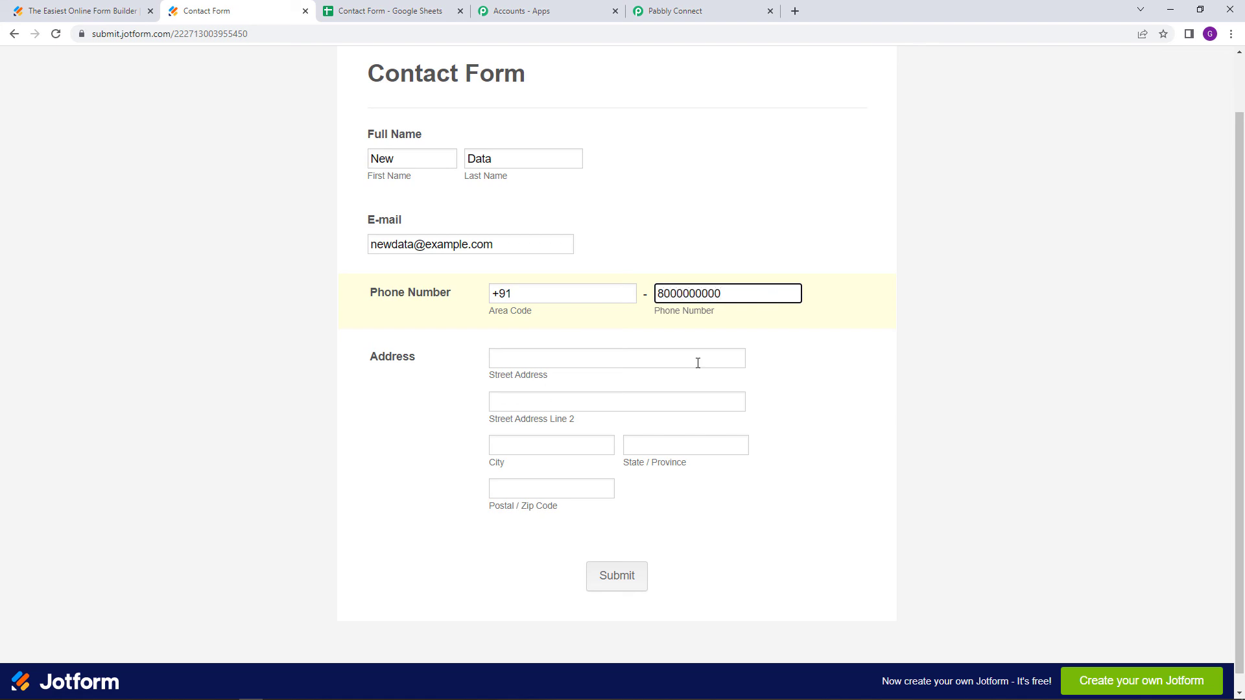
# Fill in the contact's street address and street address line 2
pyautogui.click(675, 361)
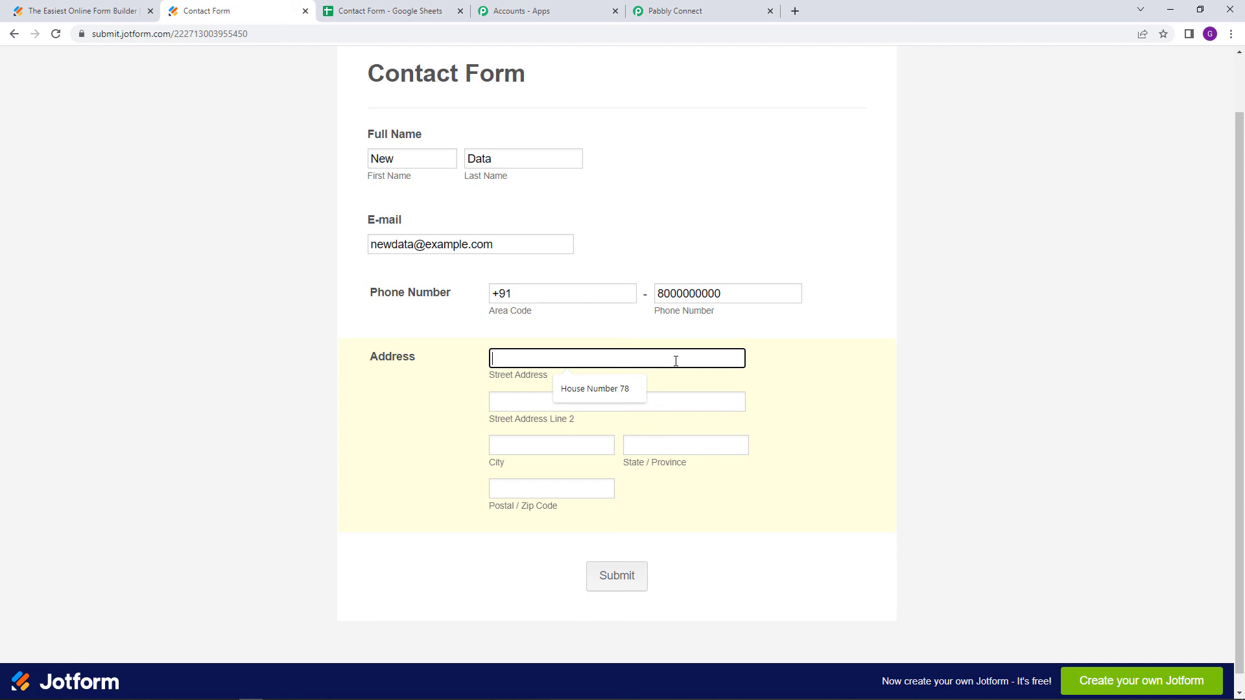
pyautogui.click(622, 388)
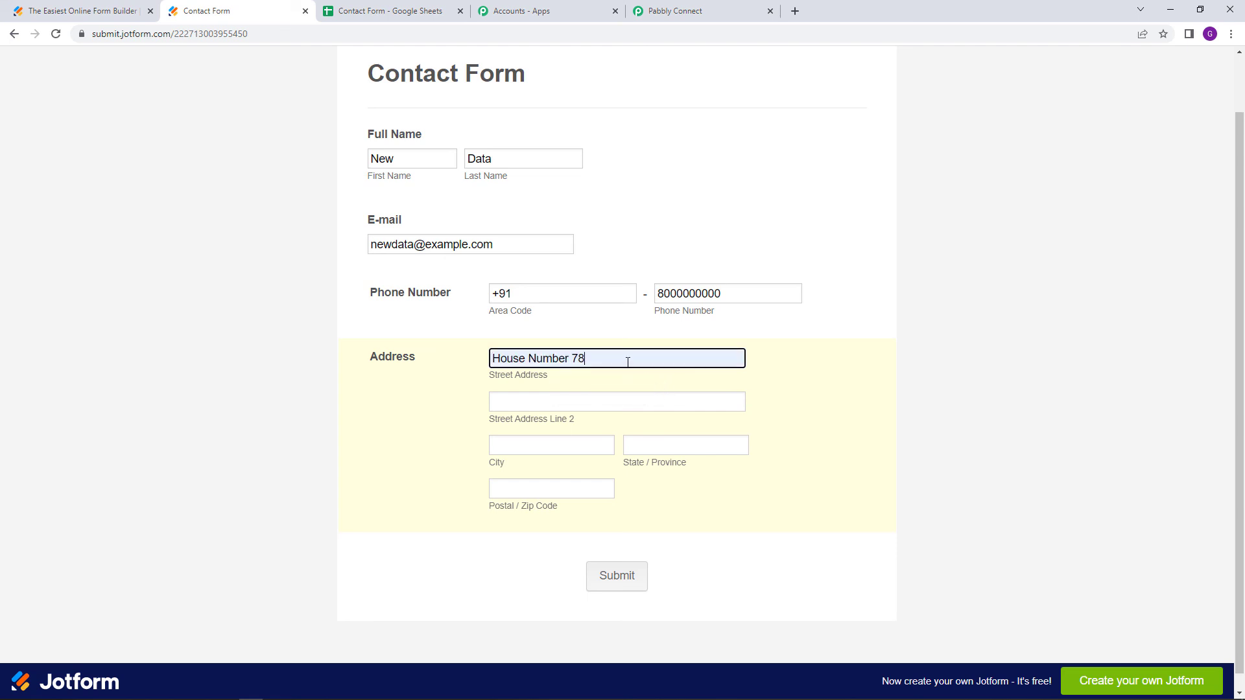
pyautogui.write('3')
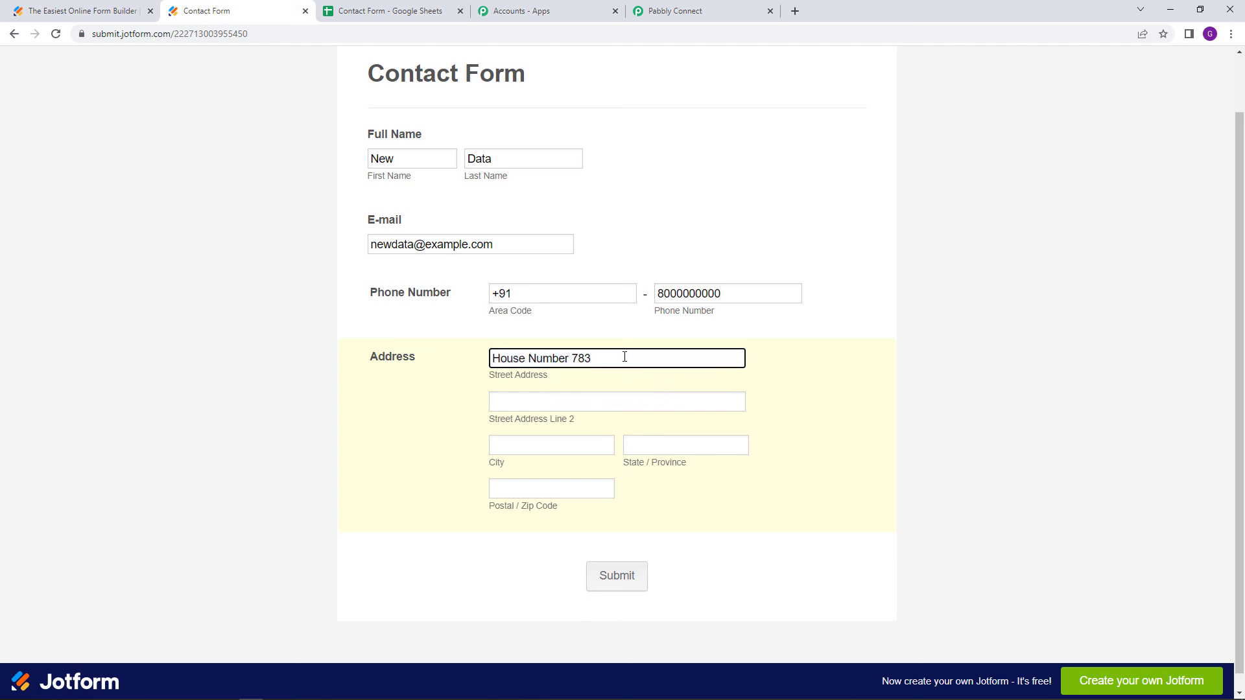
pyautogui.click(595, 405)
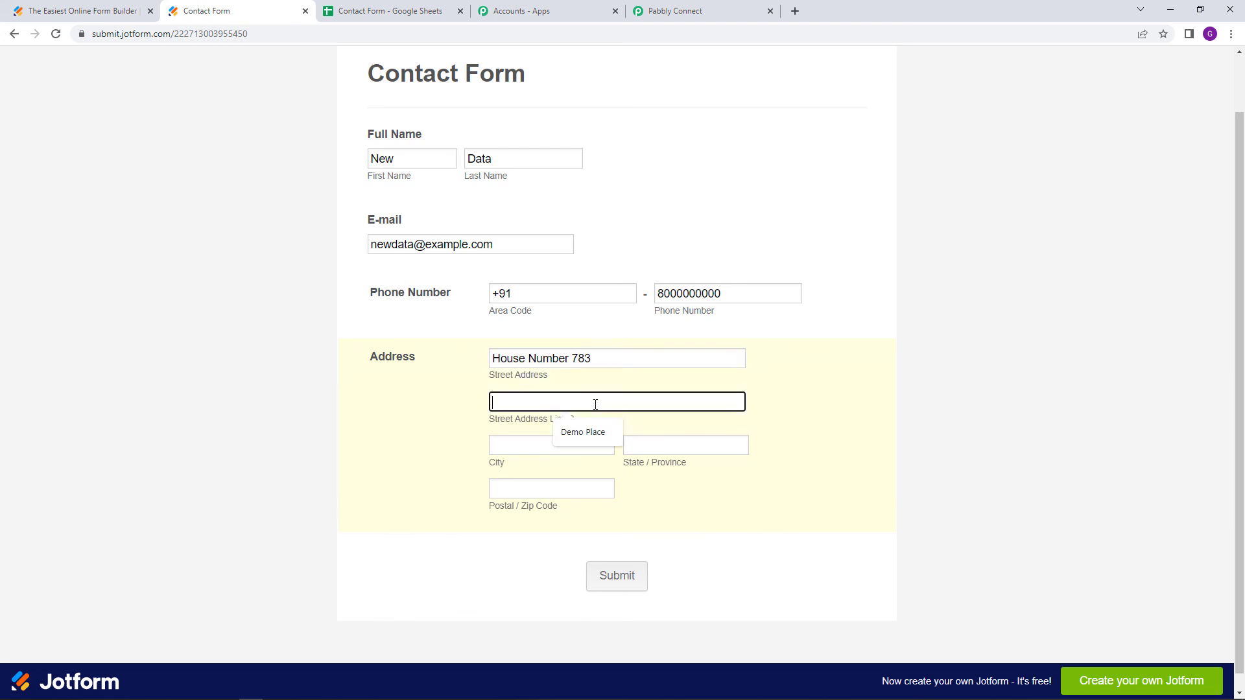
pyautogui.write('dUMMY')
pyautogui.press('BackSpace')
pyautogui.press('BackSpace')
pyautogui.press('BackSpace')
pyautogui.press('BackSpace')
pyautogui.press('BackSpace')
pyautogui.write('Dumm')
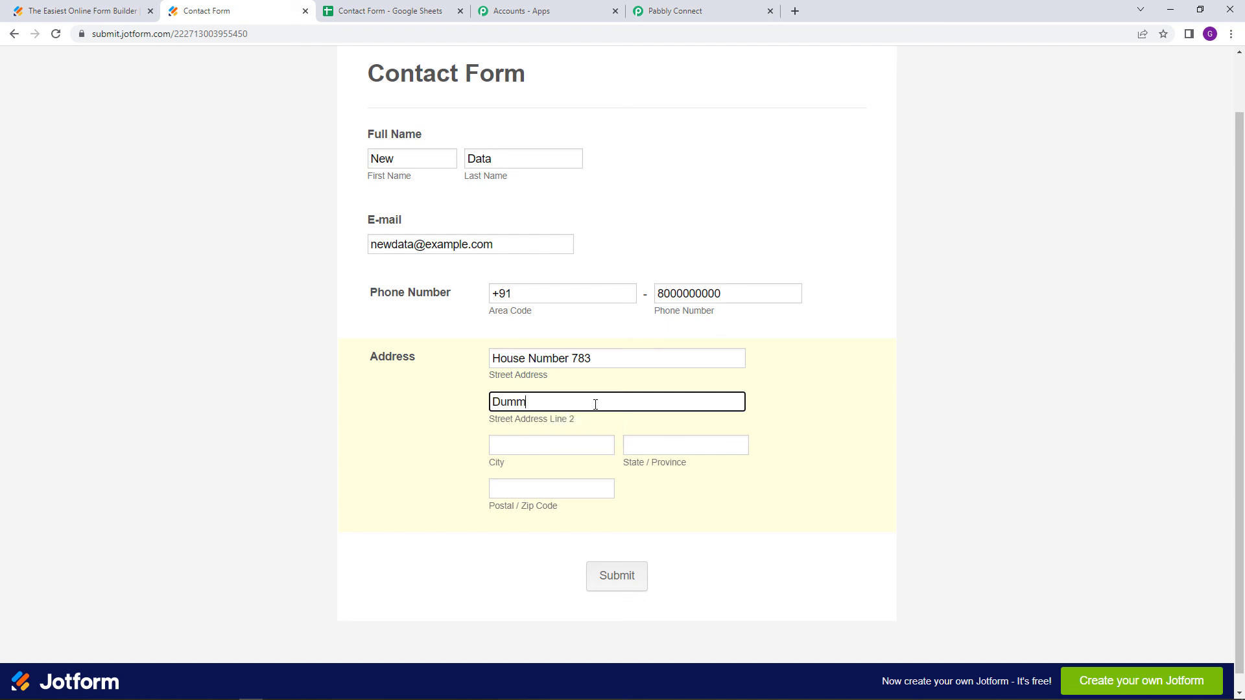
pyautogui.write('y Place')
# Complete the contact's address with the city, state and postal code
pyautogui.click(536, 444)
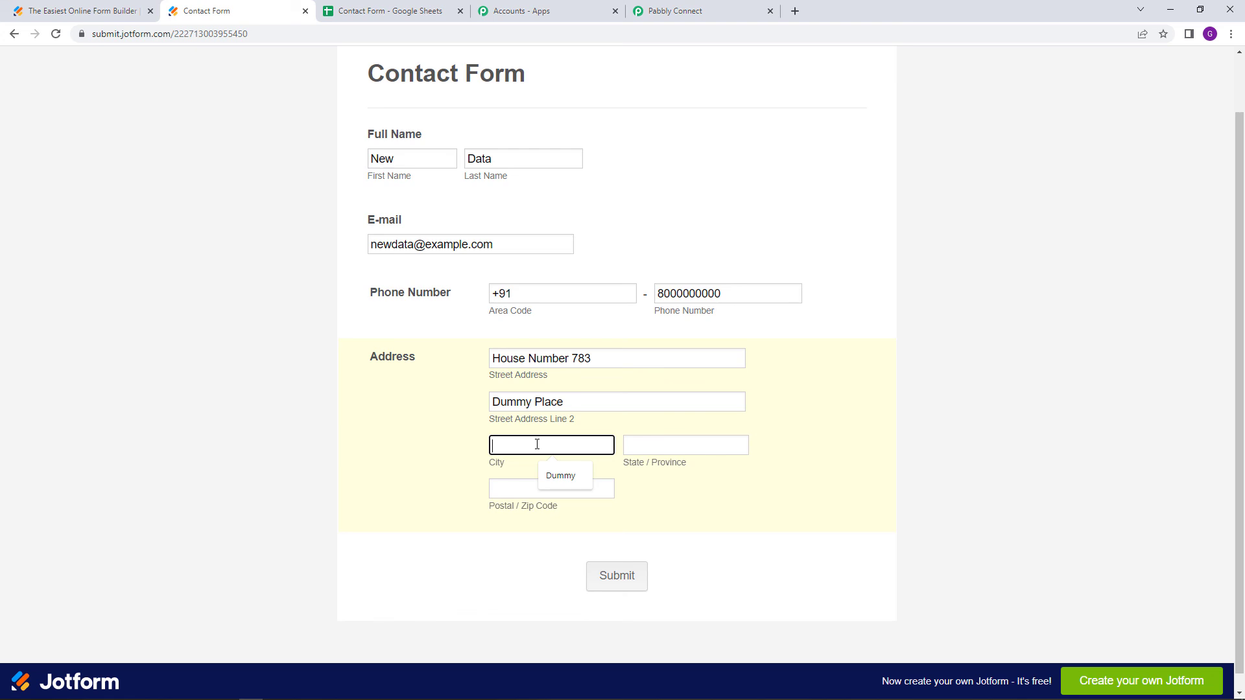
pyautogui.write('Demo')
pyautogui.click(697, 447)
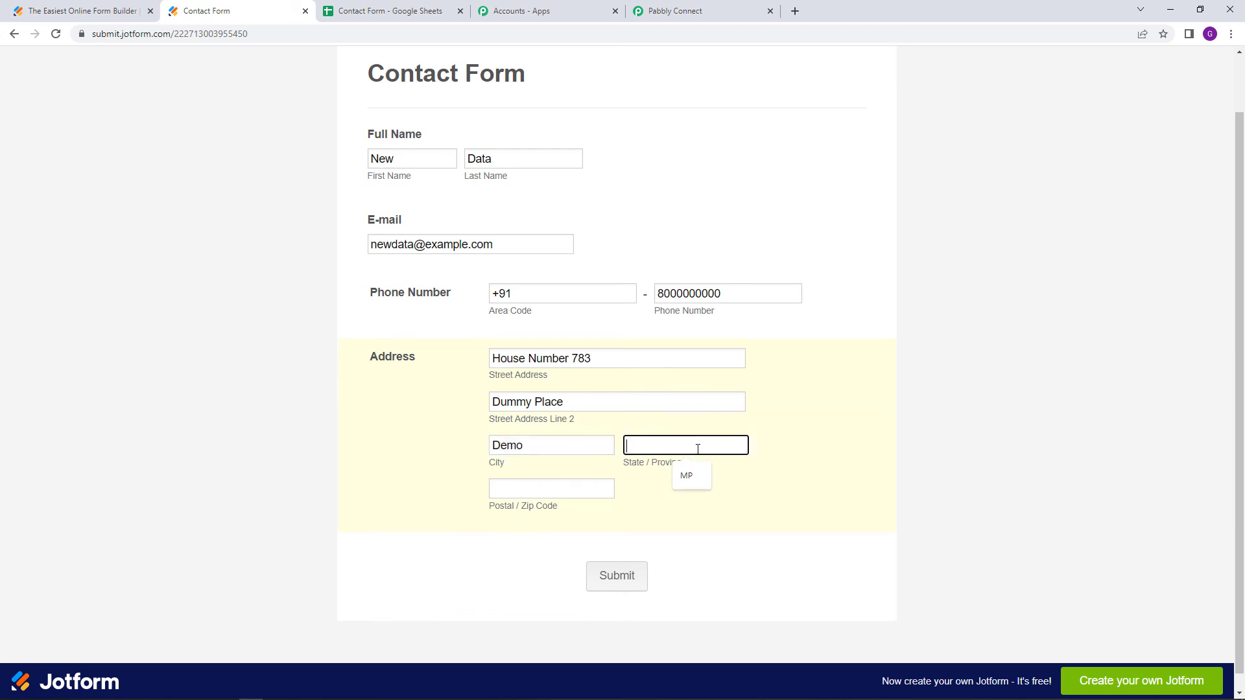
pyautogui.write('UP')
pyautogui.click(512, 490)
pyautogui.write('987456')
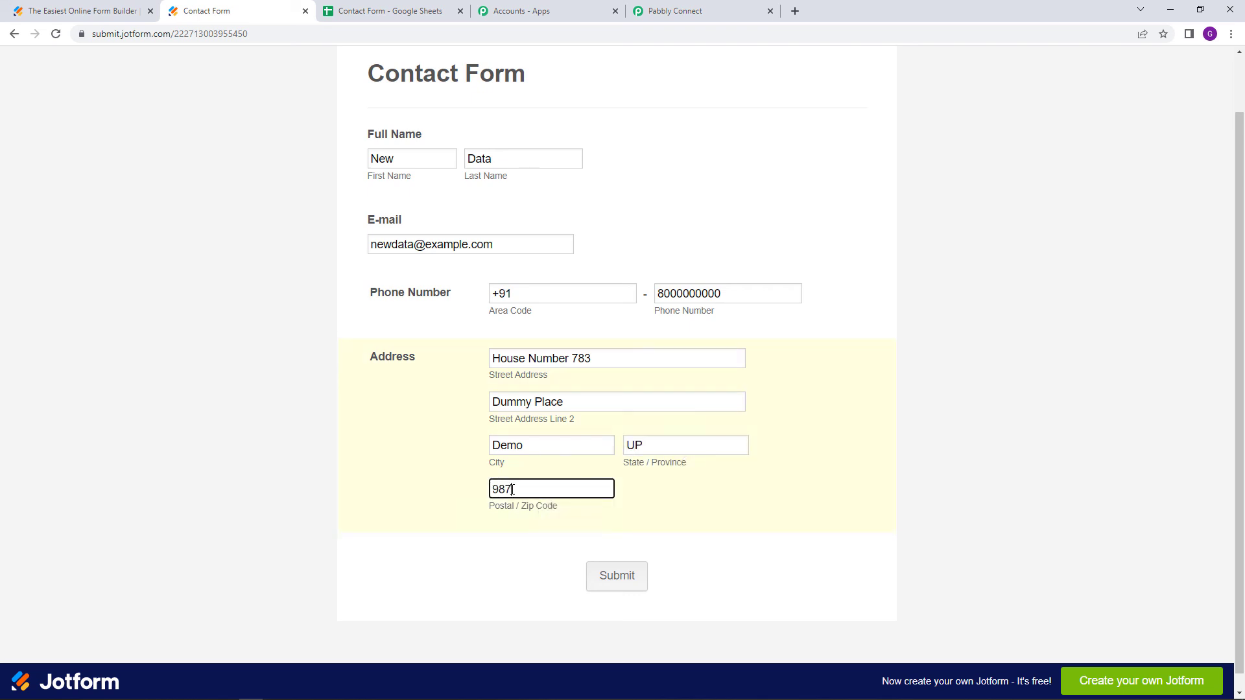
pyautogui.click(445, 500)
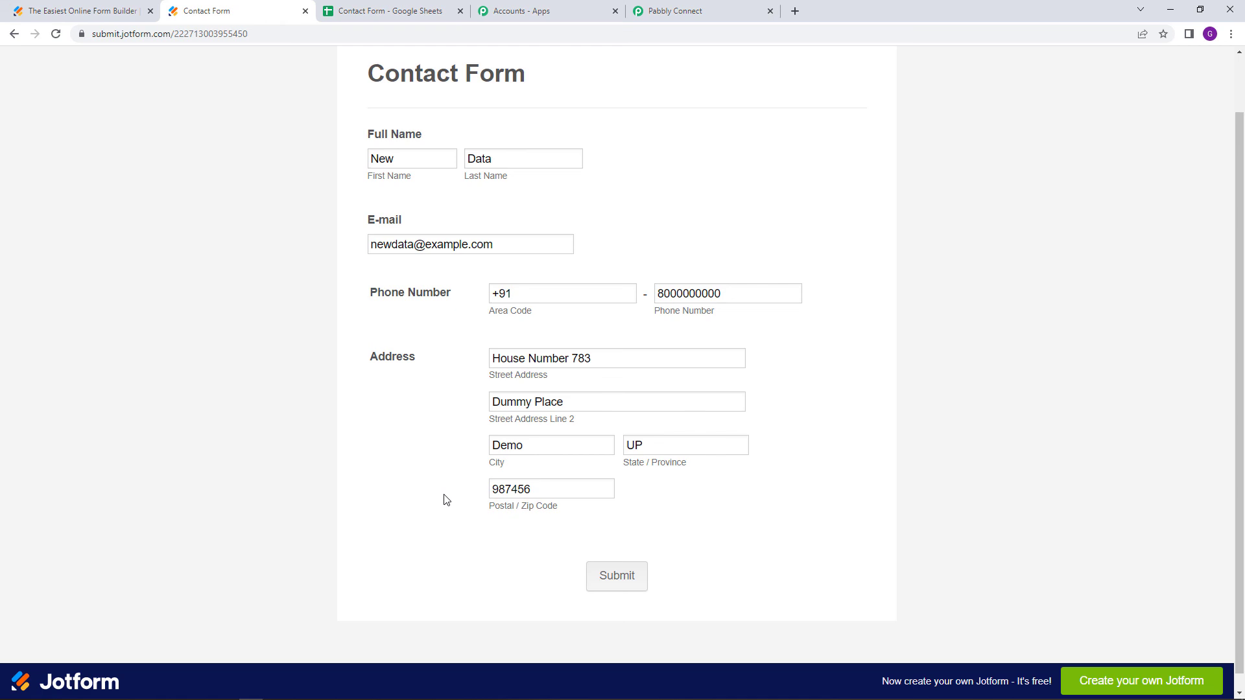
# Check the filled form against the existing rows of the Contact Form sheet, and submit the form
pyautogui.scroll(1, 445, 500)
pyautogui.scroll(-1, 445, 500)
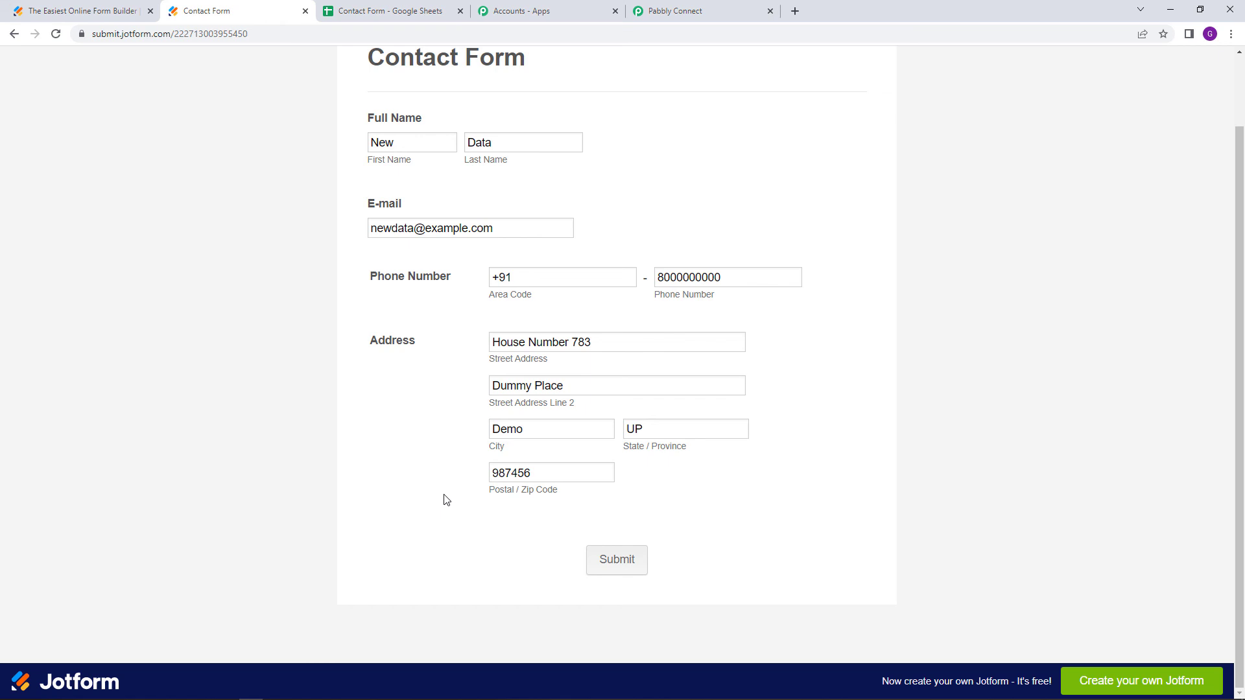
pyautogui.click(366, 9)
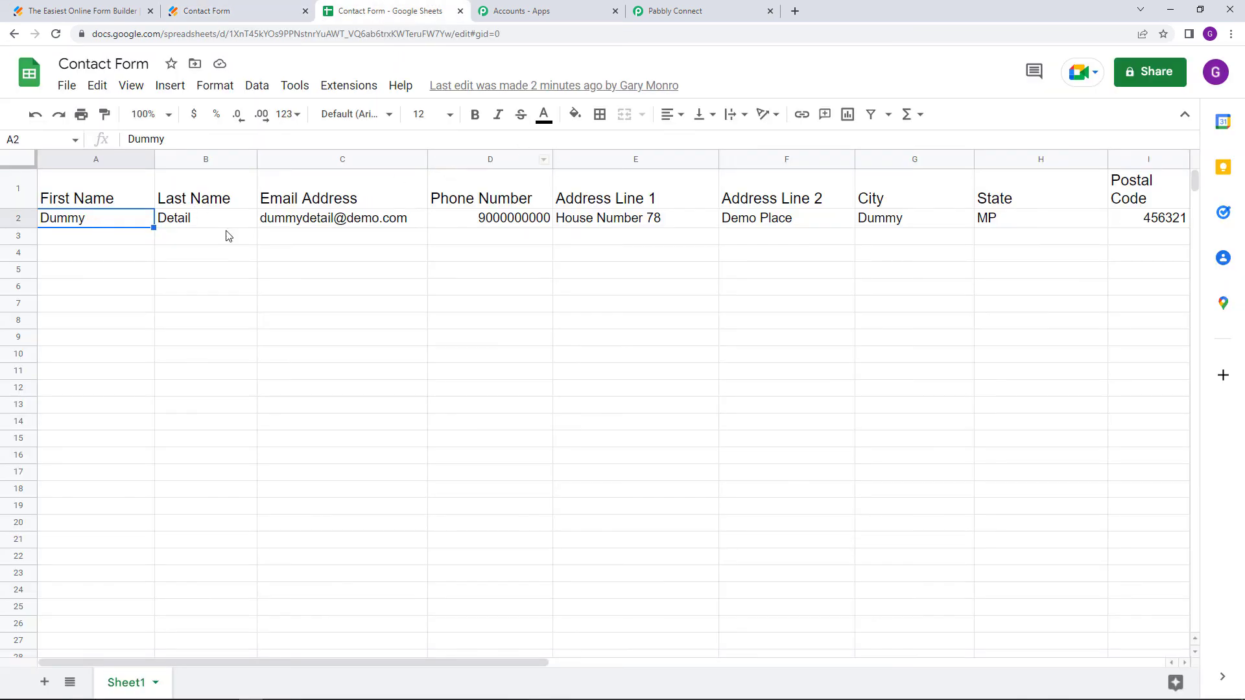
pyautogui.moveTo(316, 233)
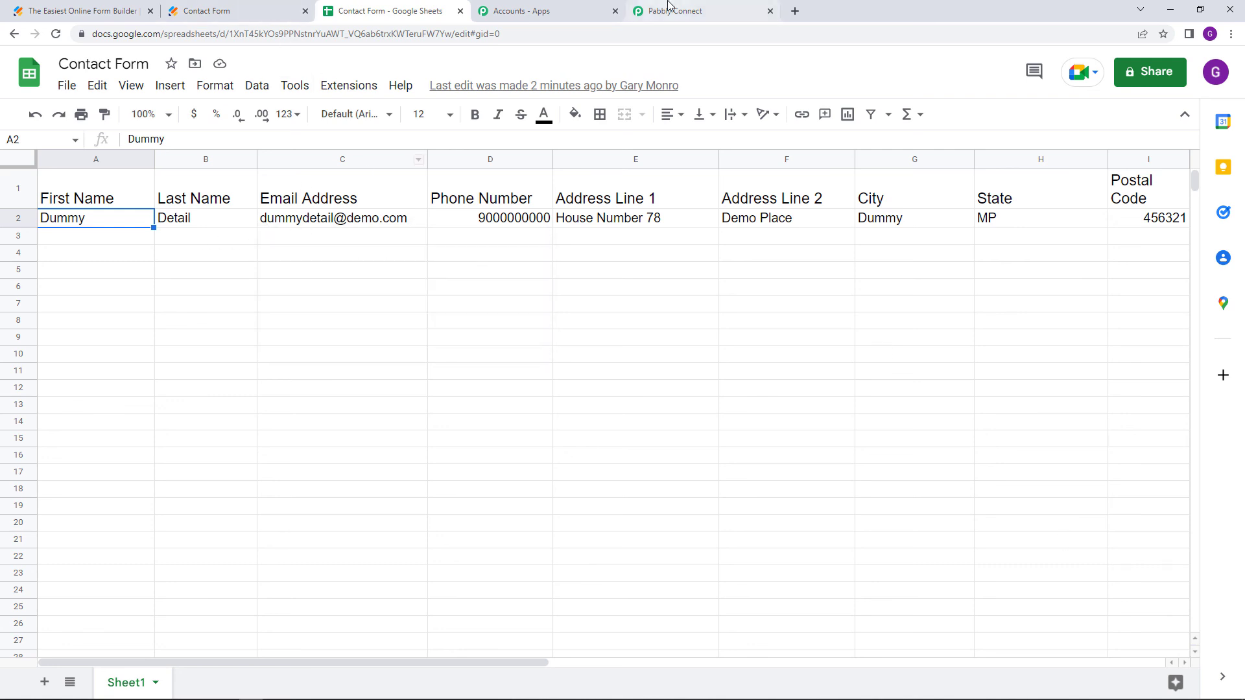
pyautogui.click(232, 11)
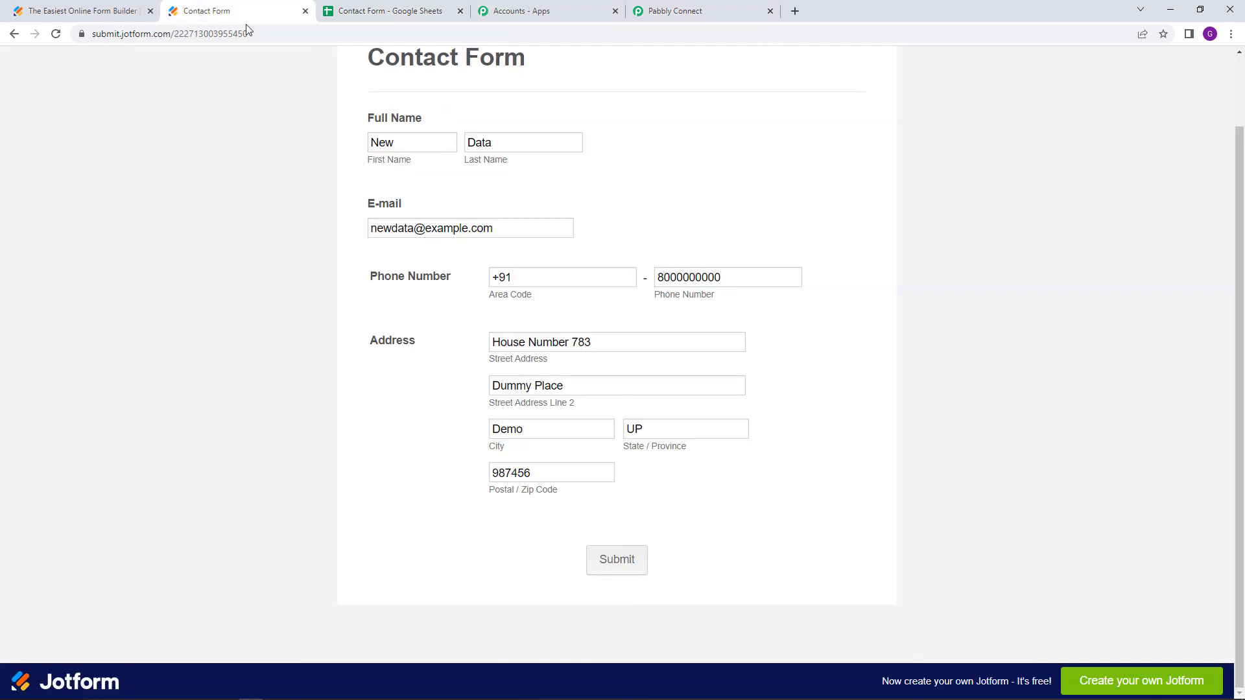
pyautogui.click(612, 568)
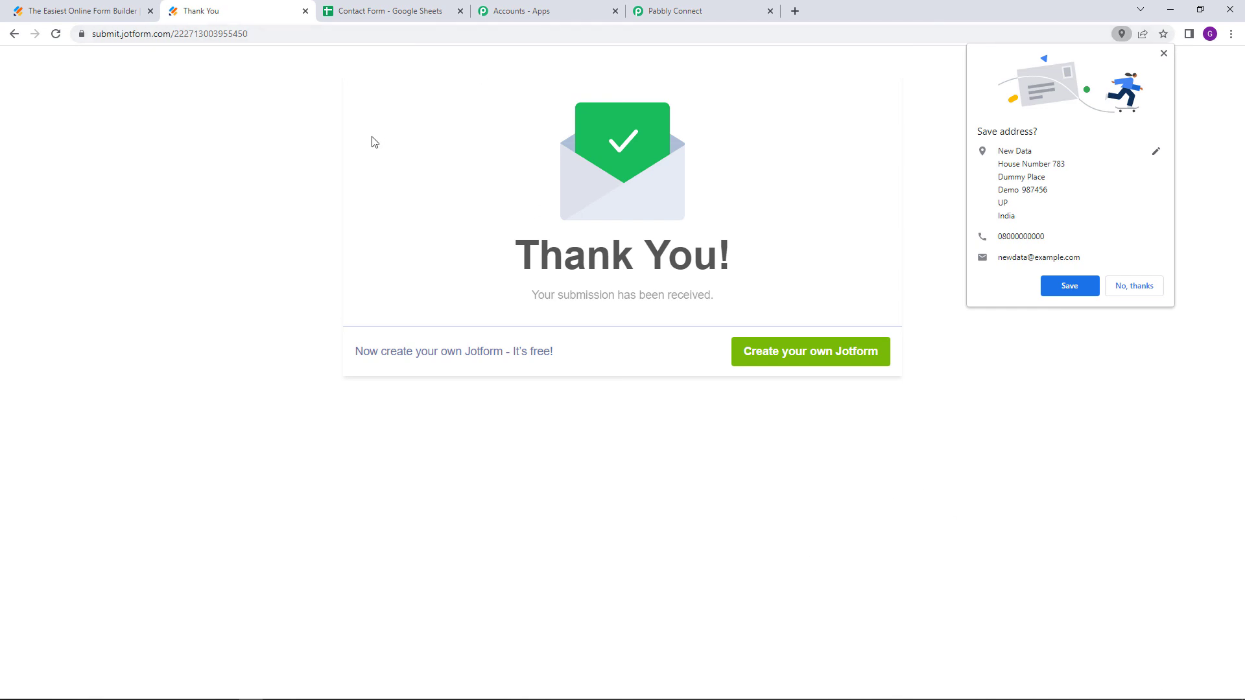
# Check the Contact Form sheet for the newly submitted response, and review the JotForm trigger settings of the workflow
pyautogui.click(361, 11)
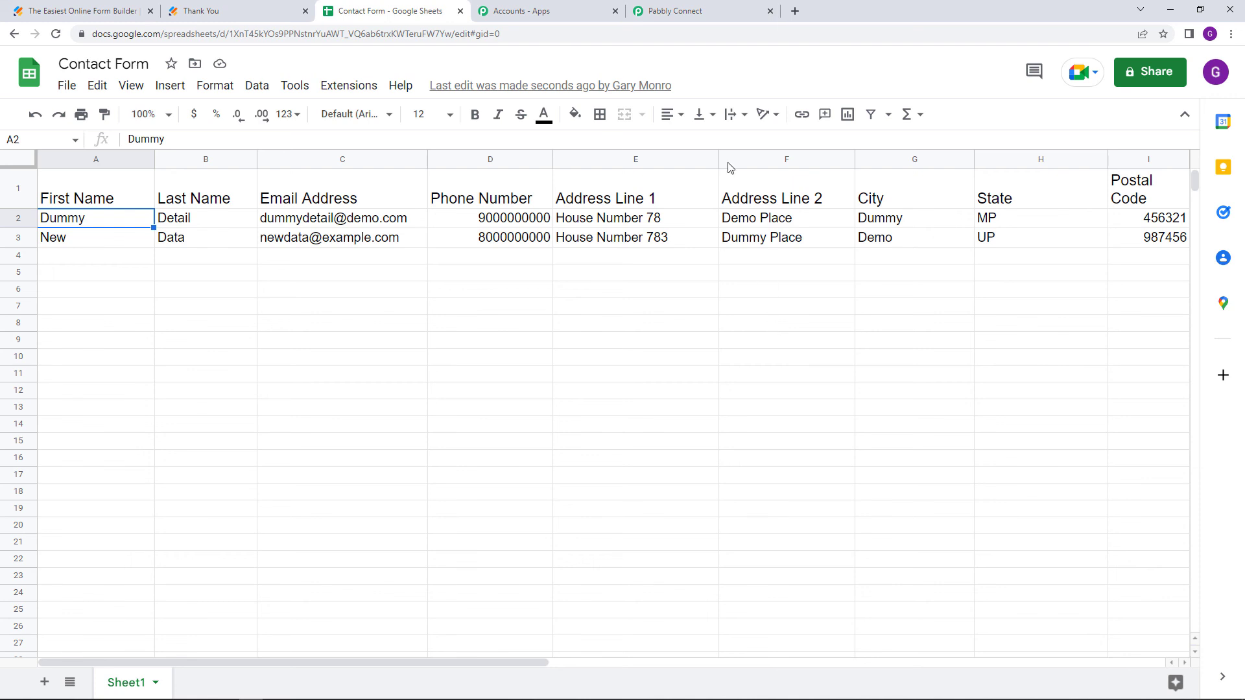
pyautogui.click(649, 11)
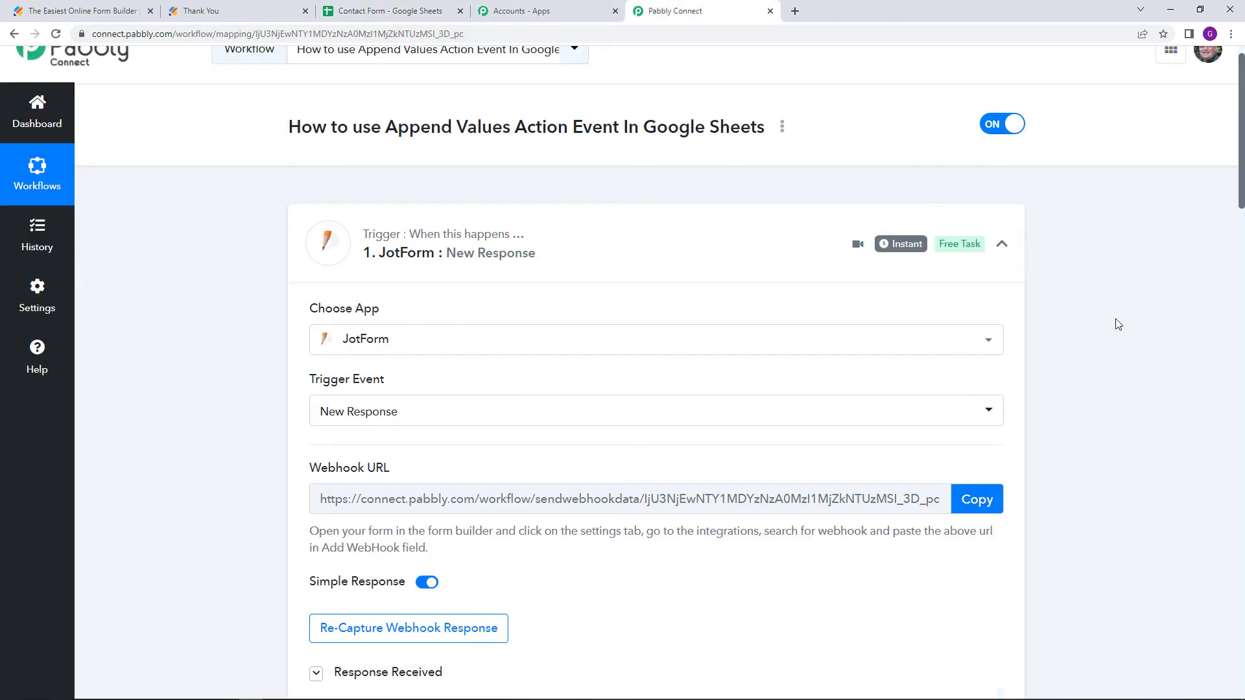
pyautogui.scroll(1, 1118, 326)
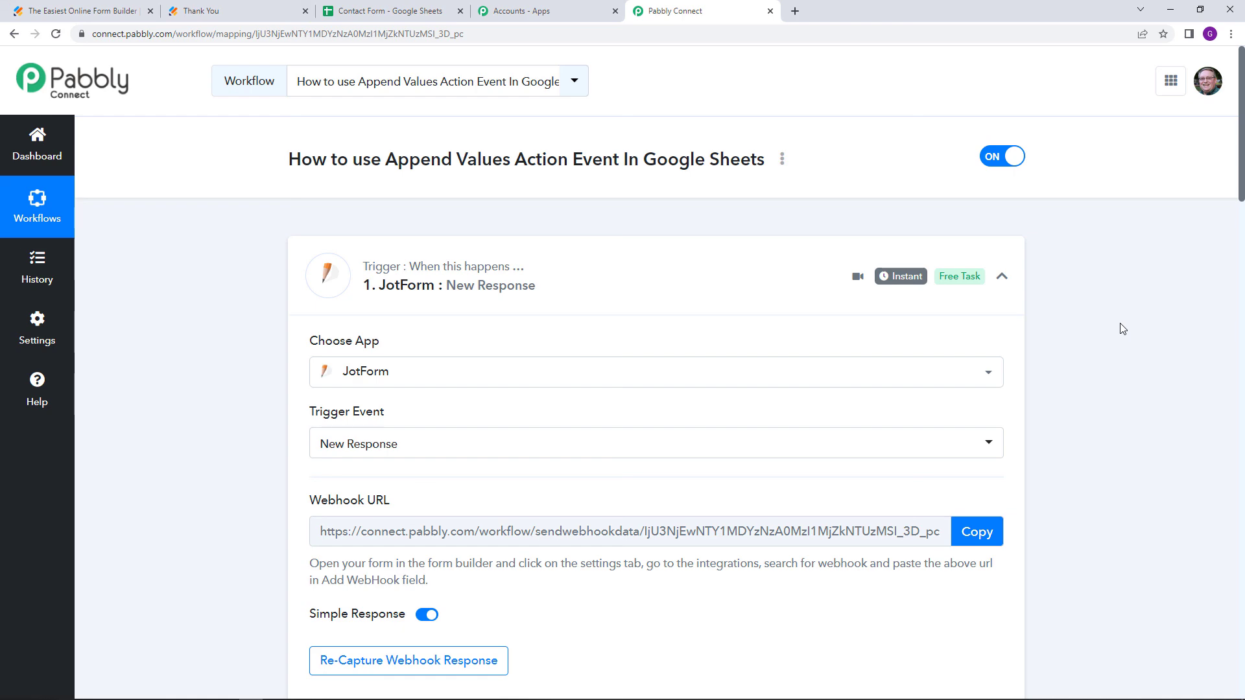
pyautogui.scroll(-2, 1122, 331)
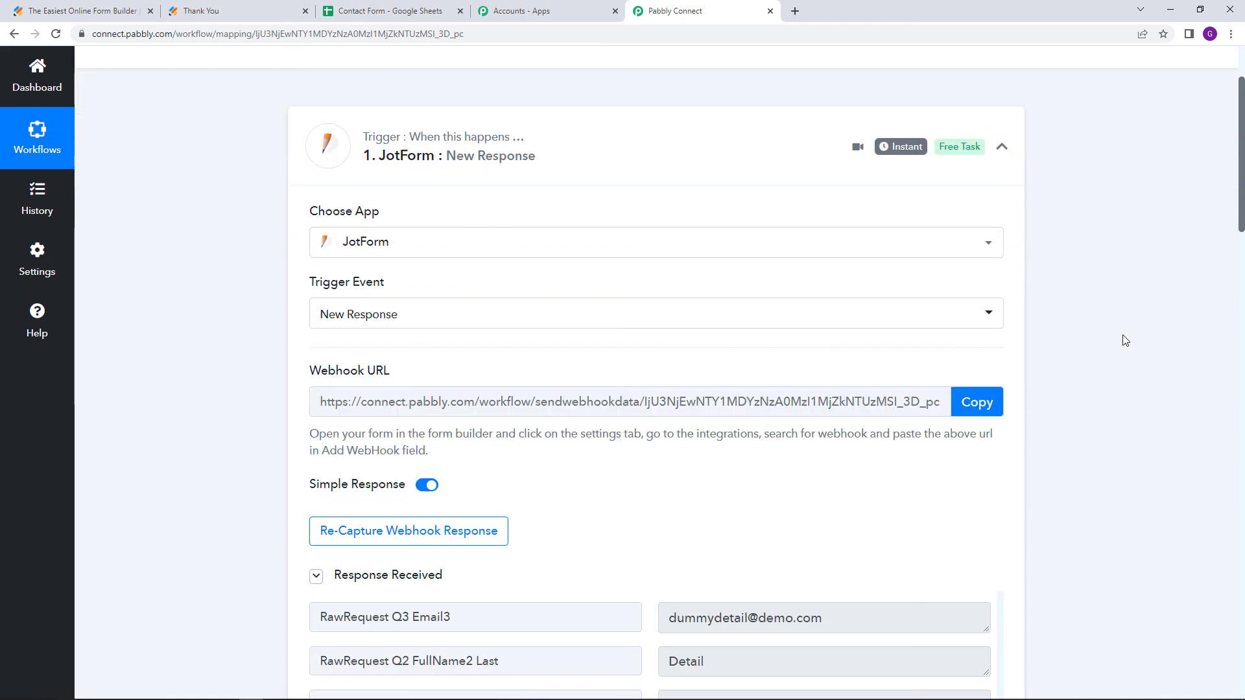
pyautogui.scroll(2, 1102, 327)
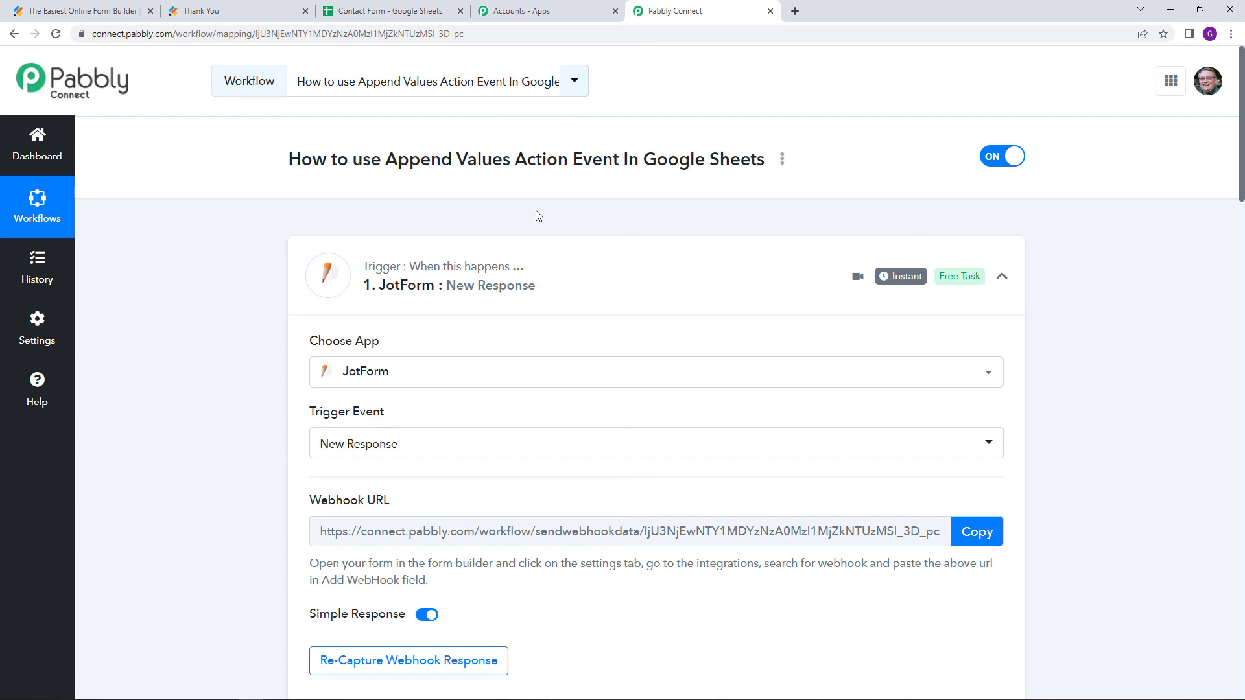
pyautogui.scroll(-1, 555, 259)
pyautogui.scroll(1, 610, 279)
# View the workflow's share link, close it, and reopen the workflow's options
pyautogui.click(782, 161)
pyautogui.click(727, 243)
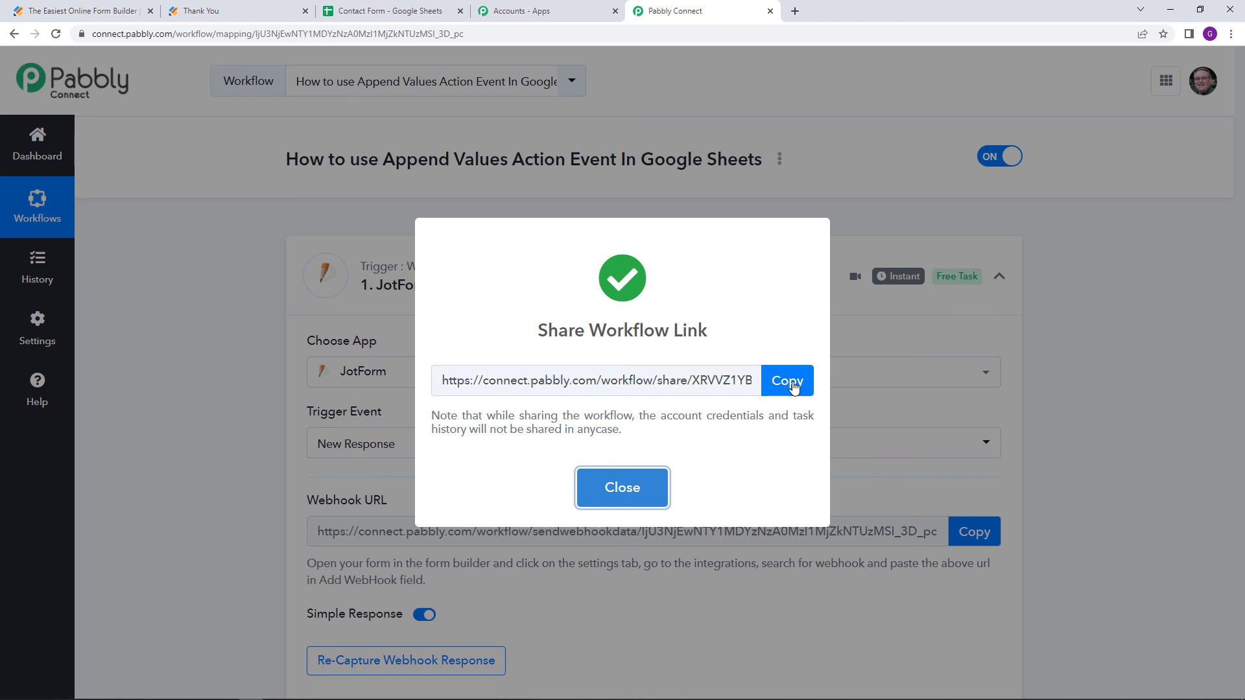
pyautogui.click(823, 195)
pyautogui.click(780, 159)
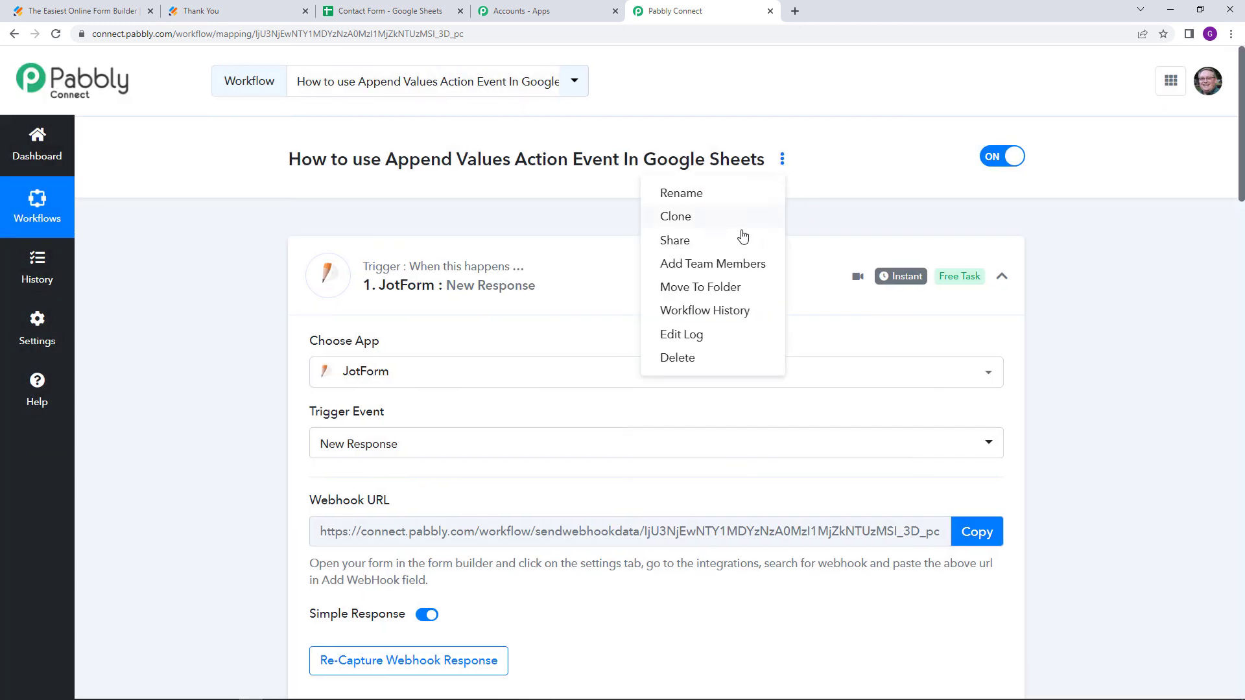